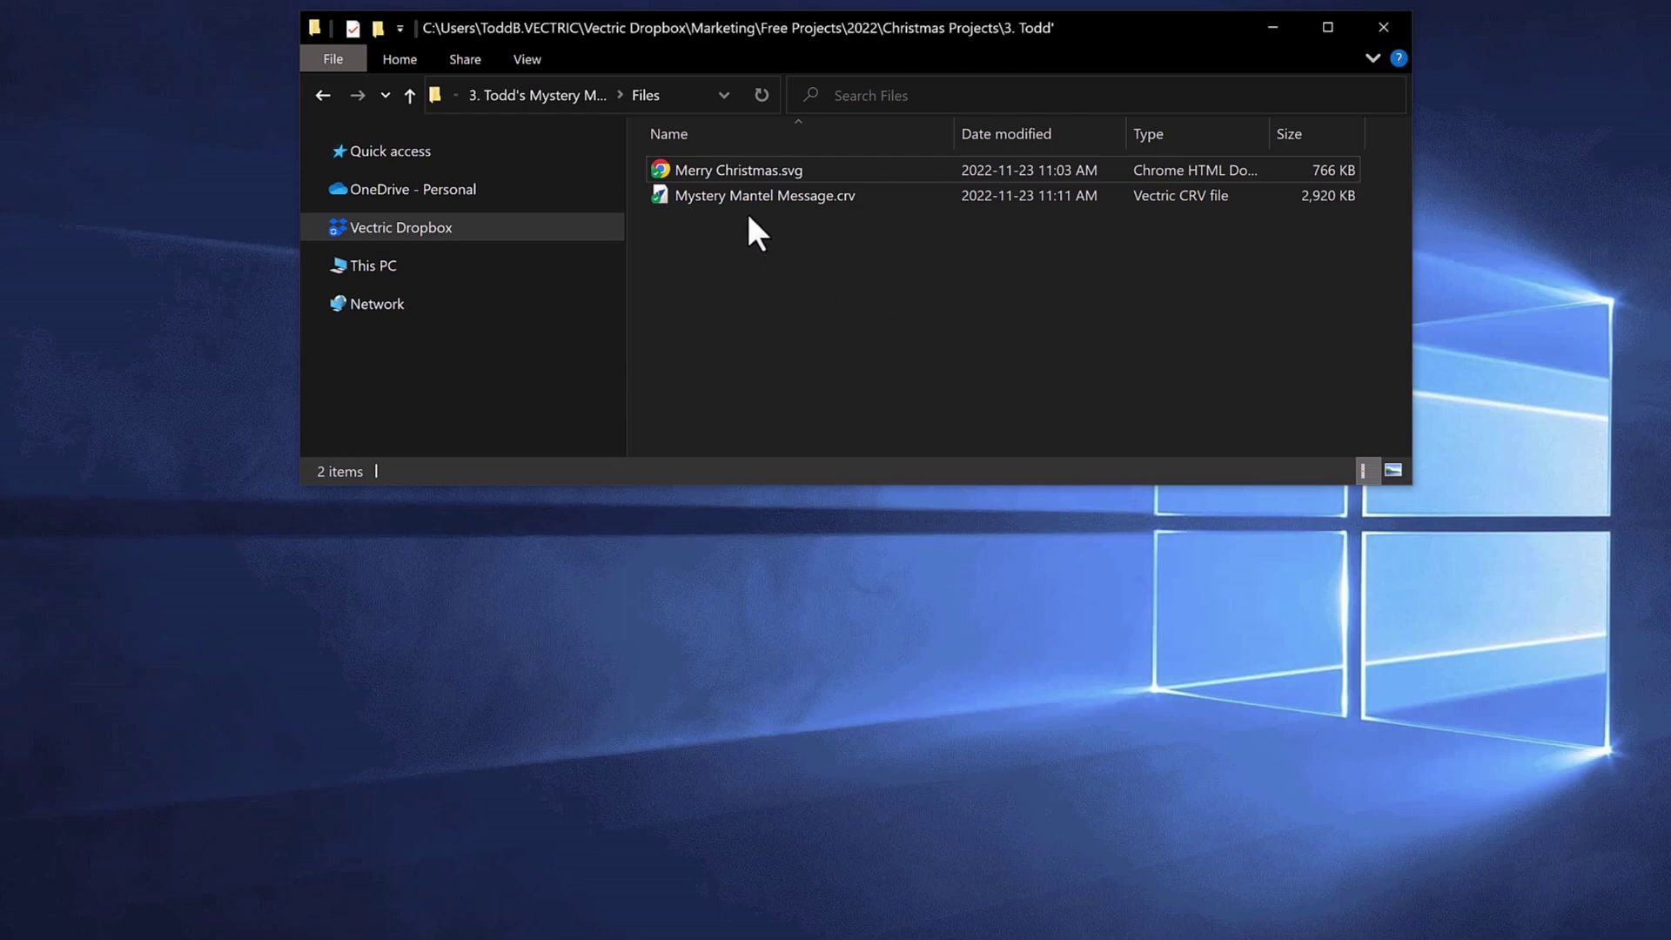
Open Merry Christmas.svg with VCarve Desktop 11.5 and accept the job setup with its default settings.
right_click(748, 171)
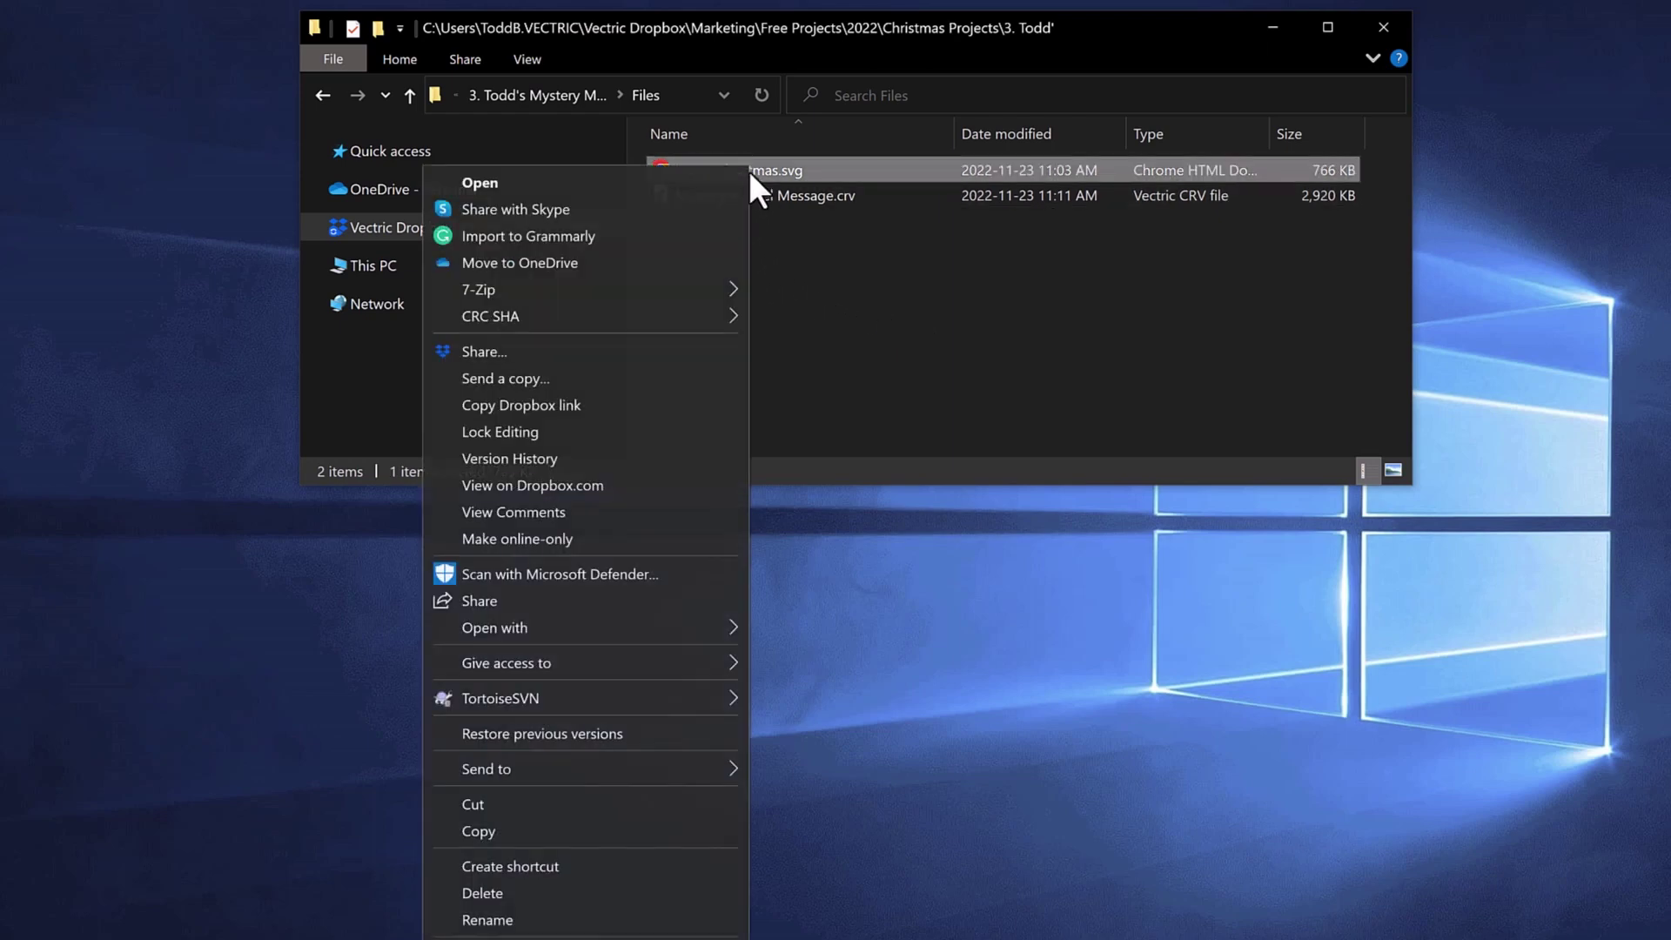
mouse_move(646, 624)
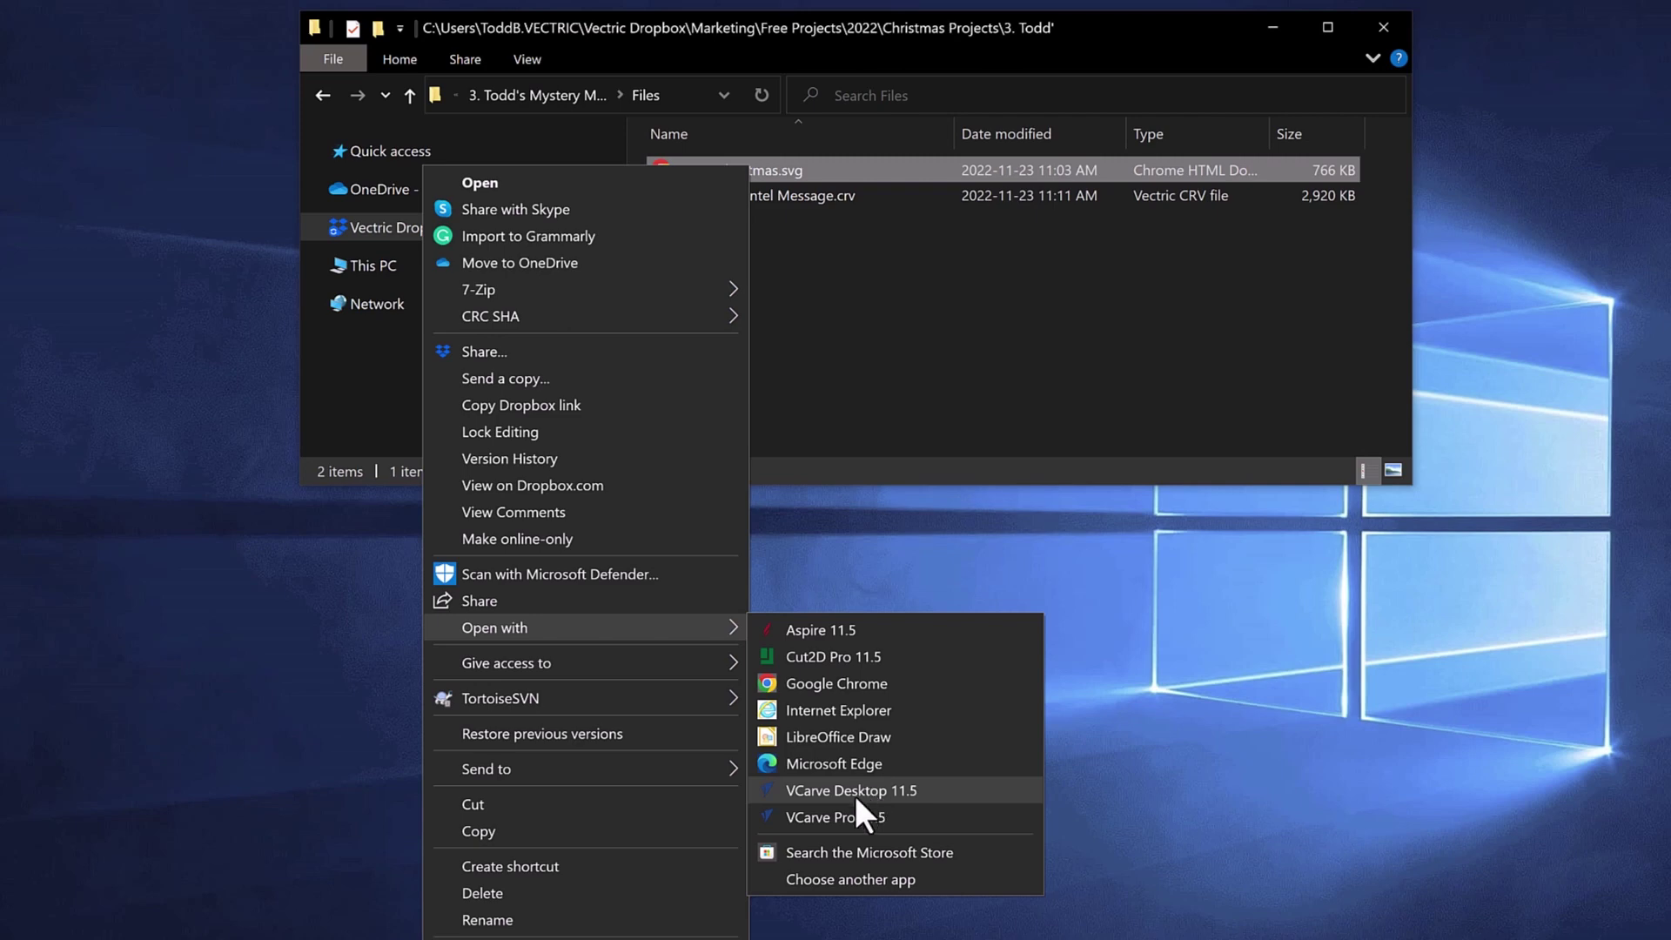
left_click(854, 795)
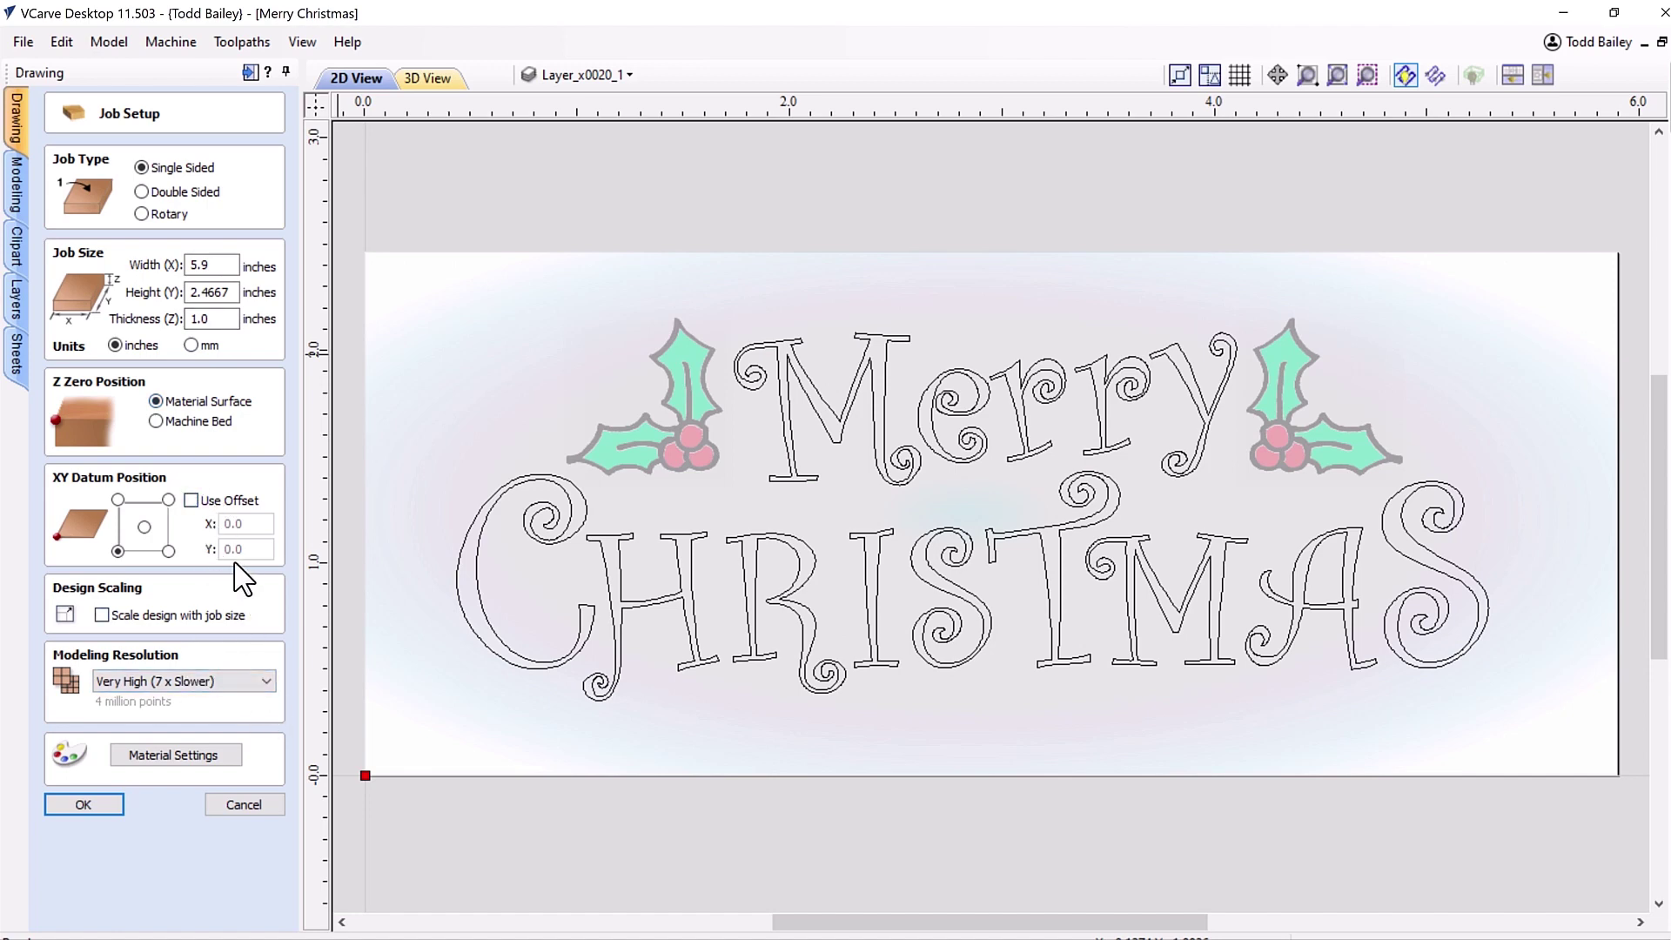
left_click(84, 804)
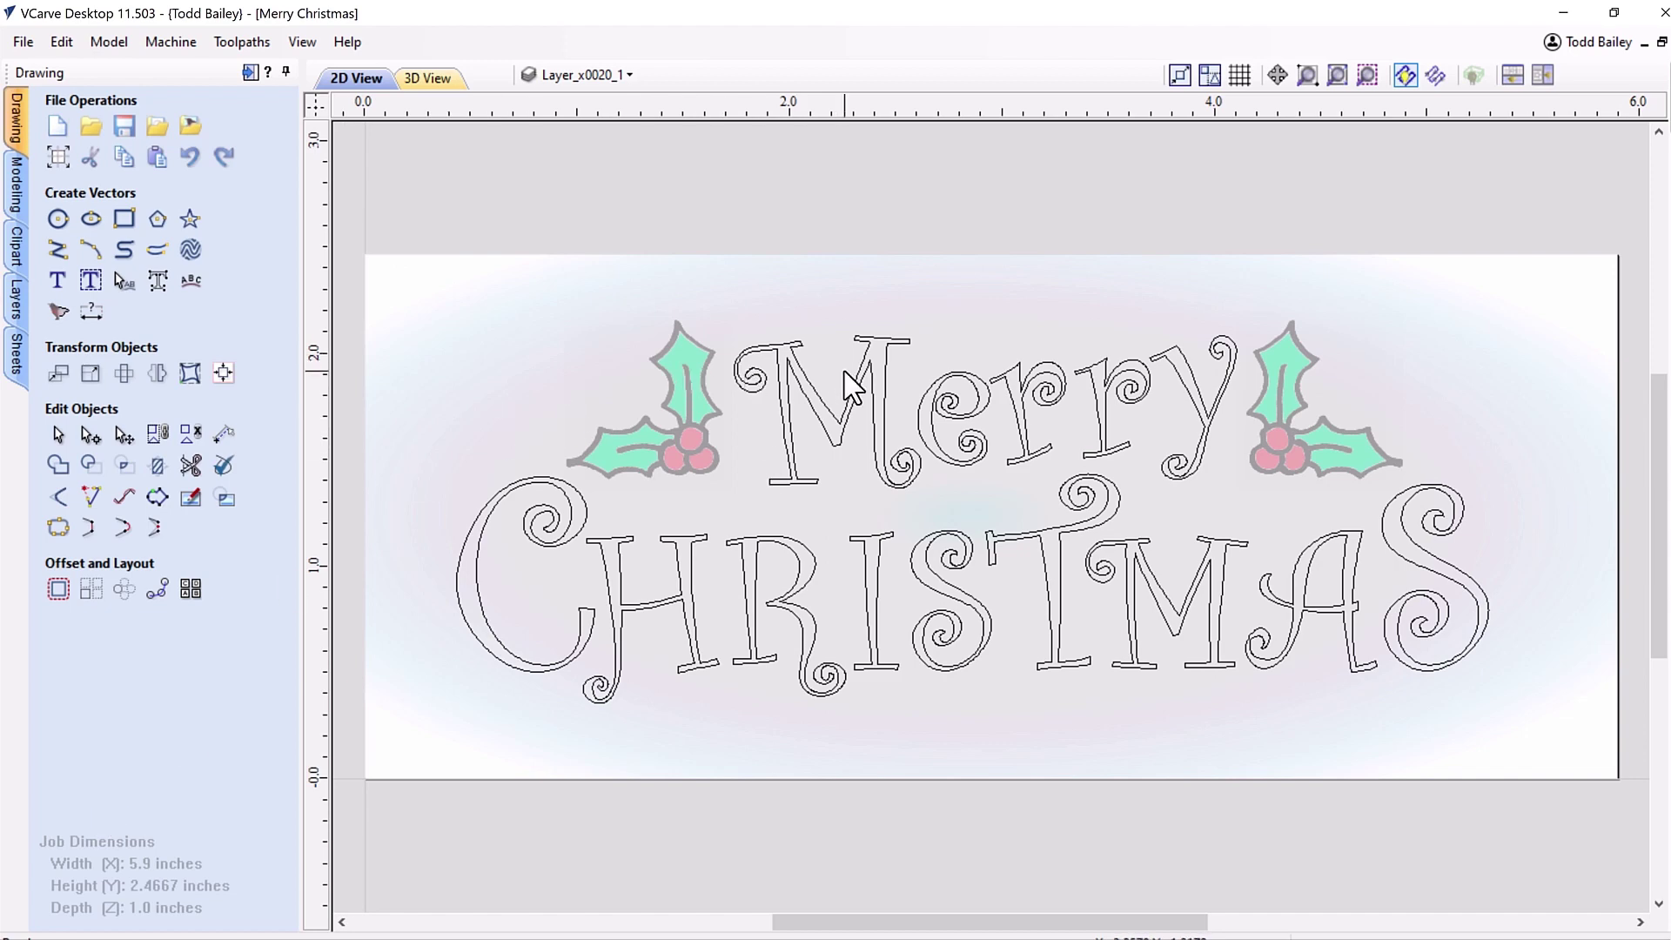
Examine how the imported artwork is built by selecting individual letters of "Merry" and the holly beside the M.
left_click(807, 402)
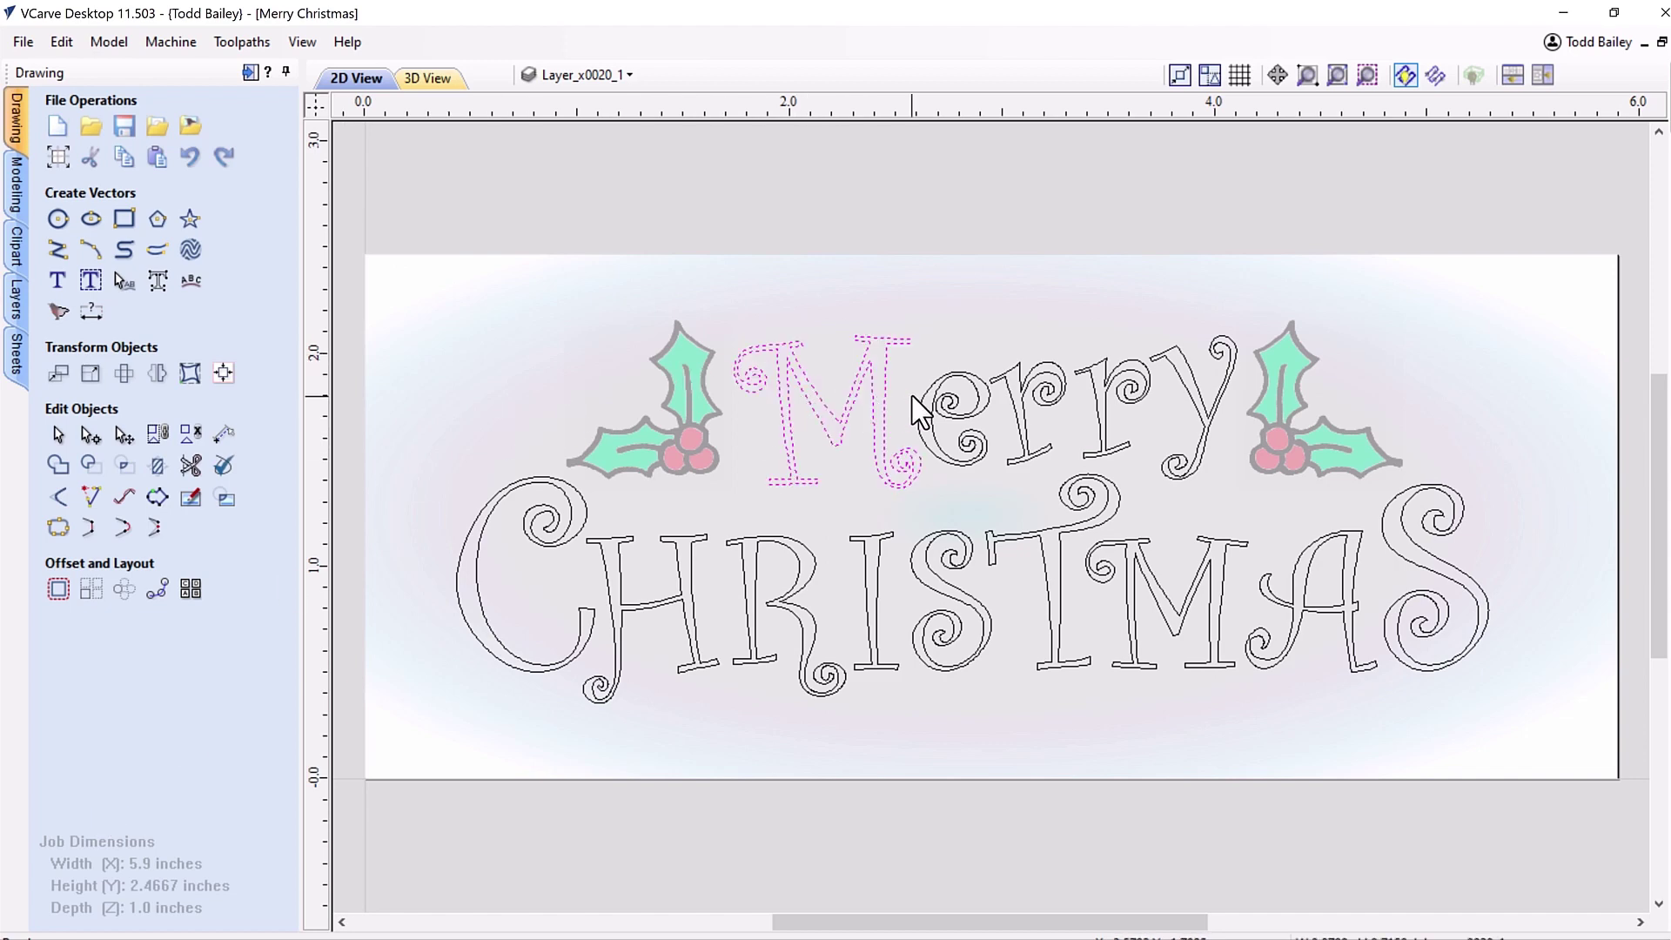
left_click(983, 405)
left_click(1007, 407)
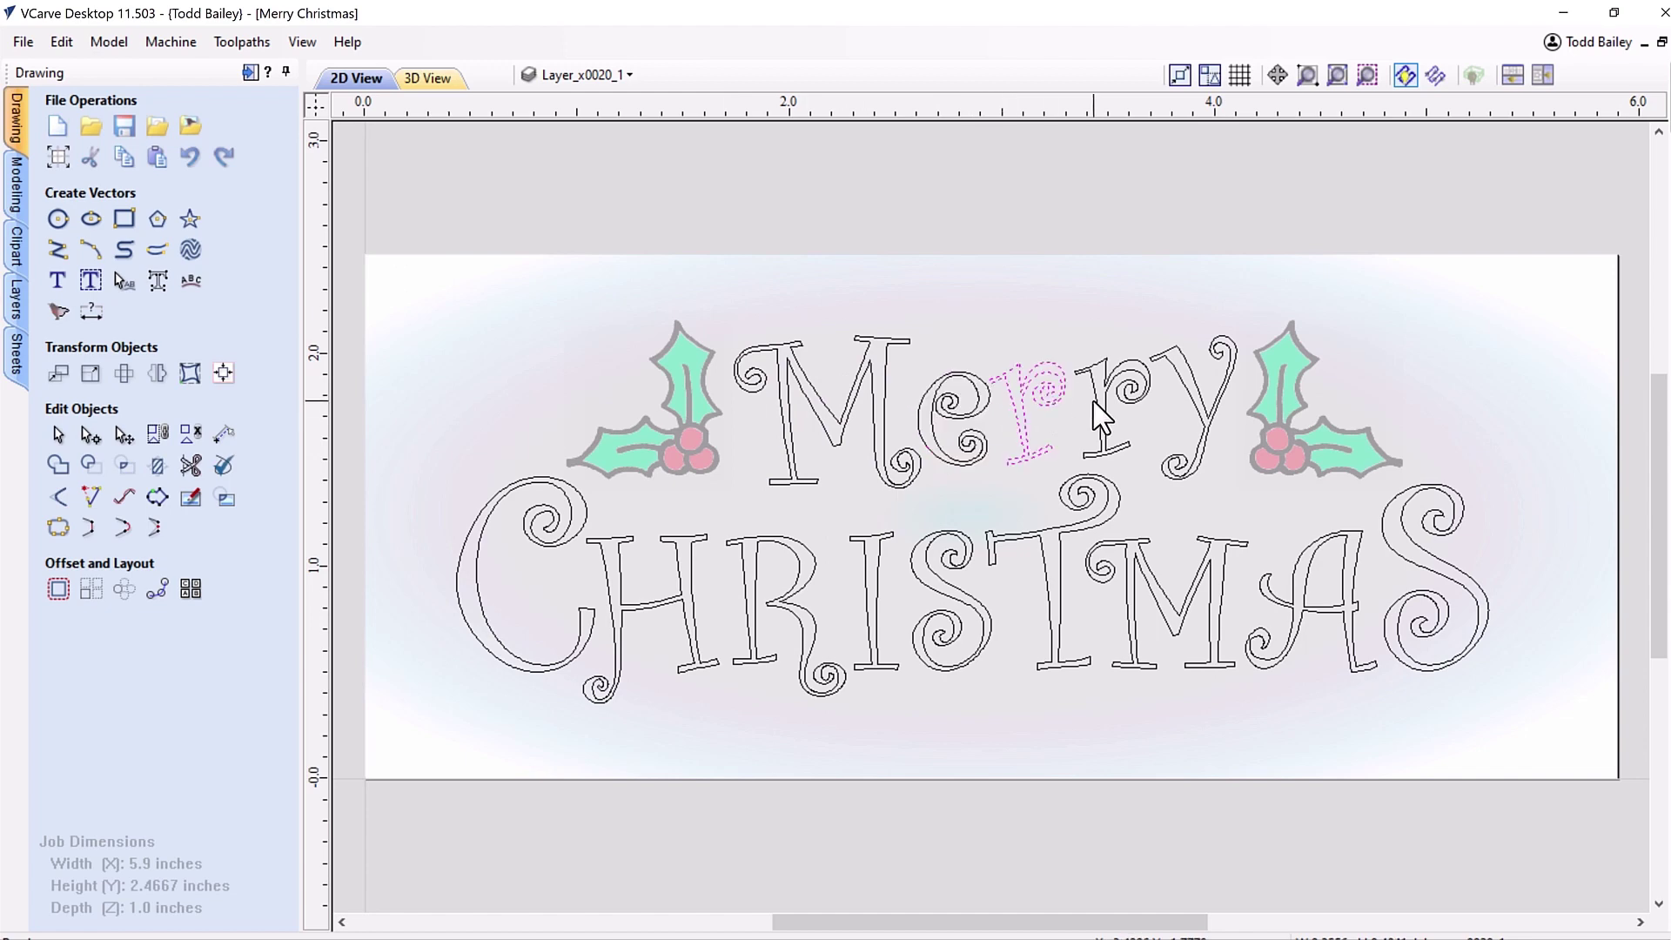
left_click(1131, 409)
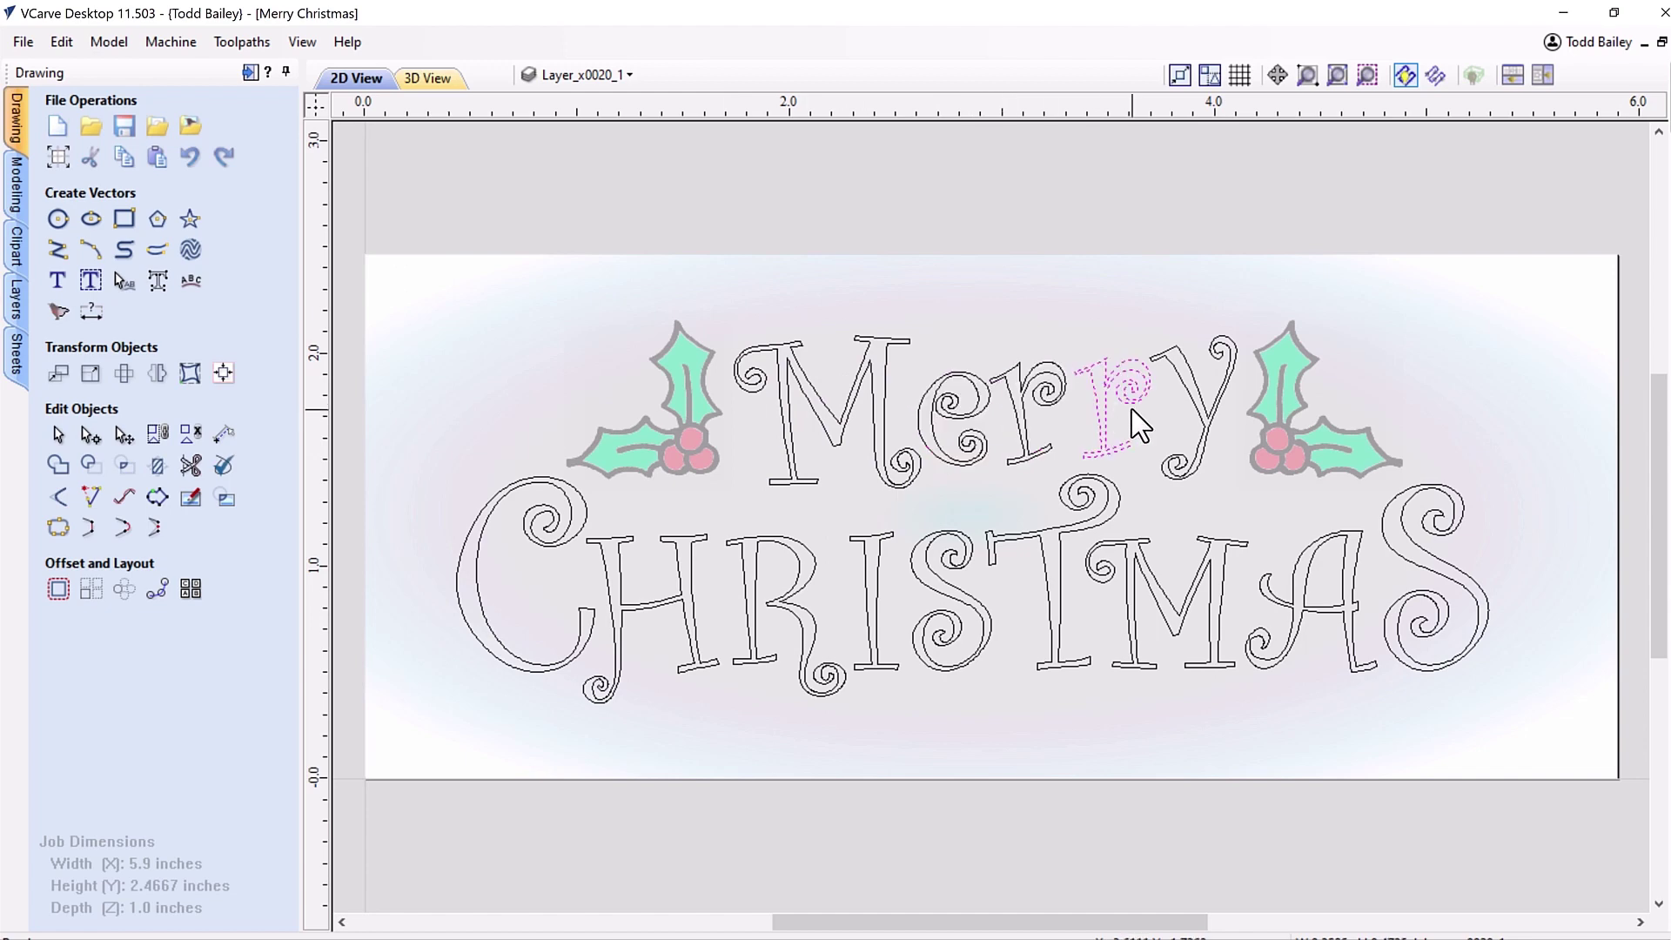
left_click(666, 378)
left_click(576, 473)
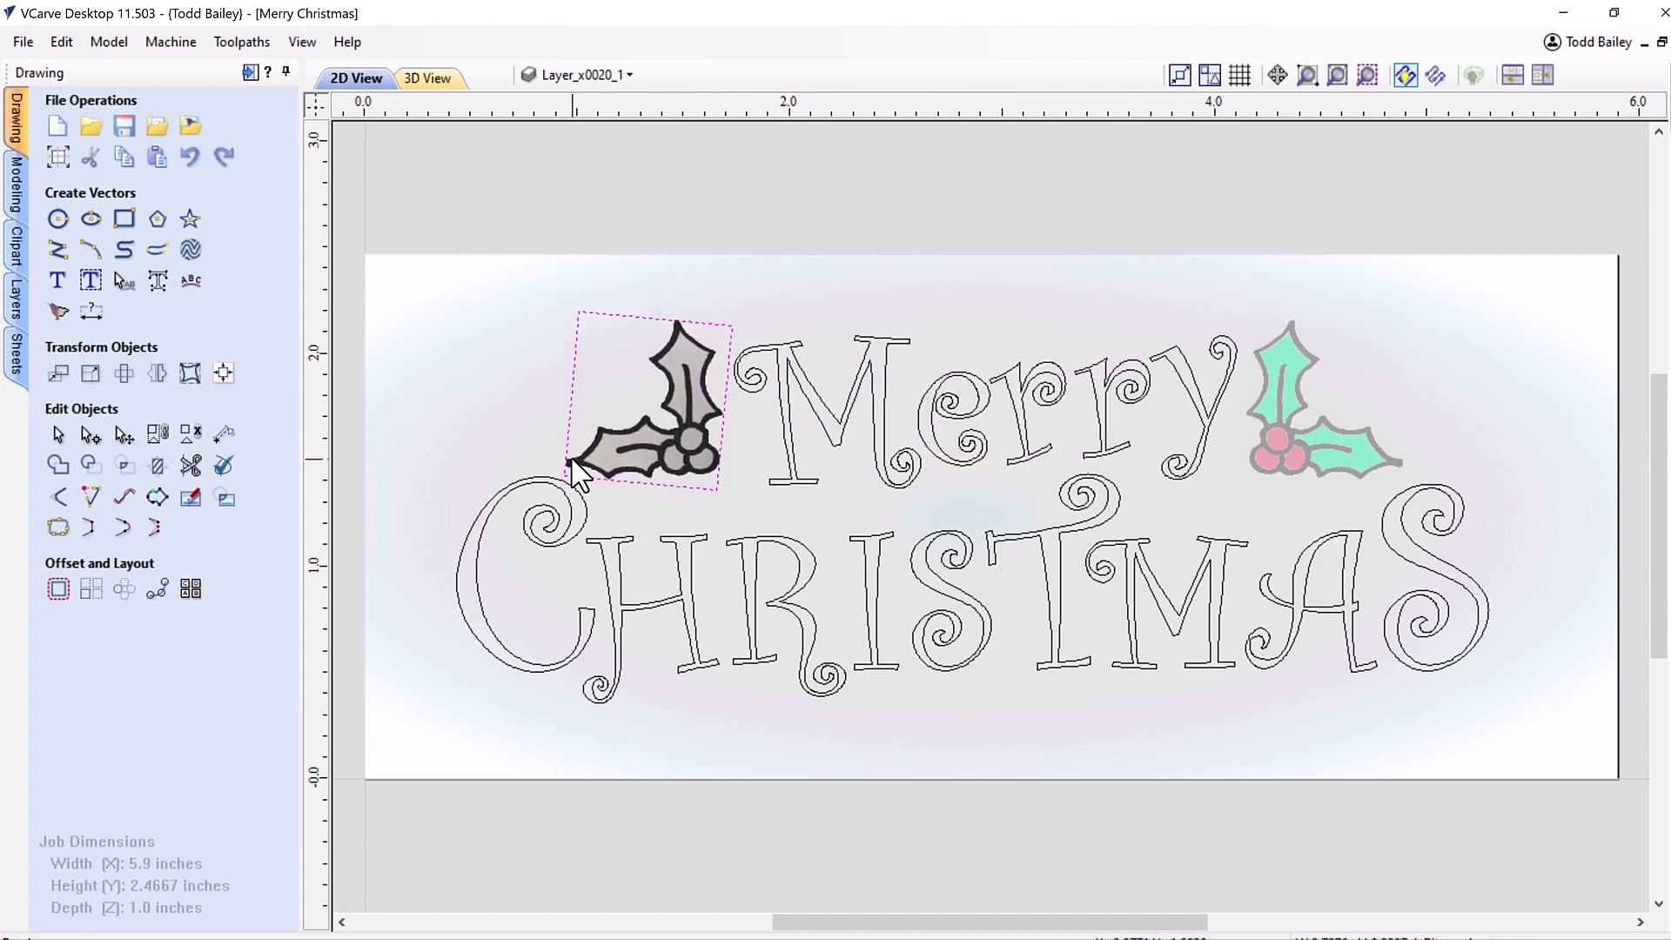
Delete the gradient background image and the coloured holly bitmaps on both sides of "Merry".
left_click(494, 385)
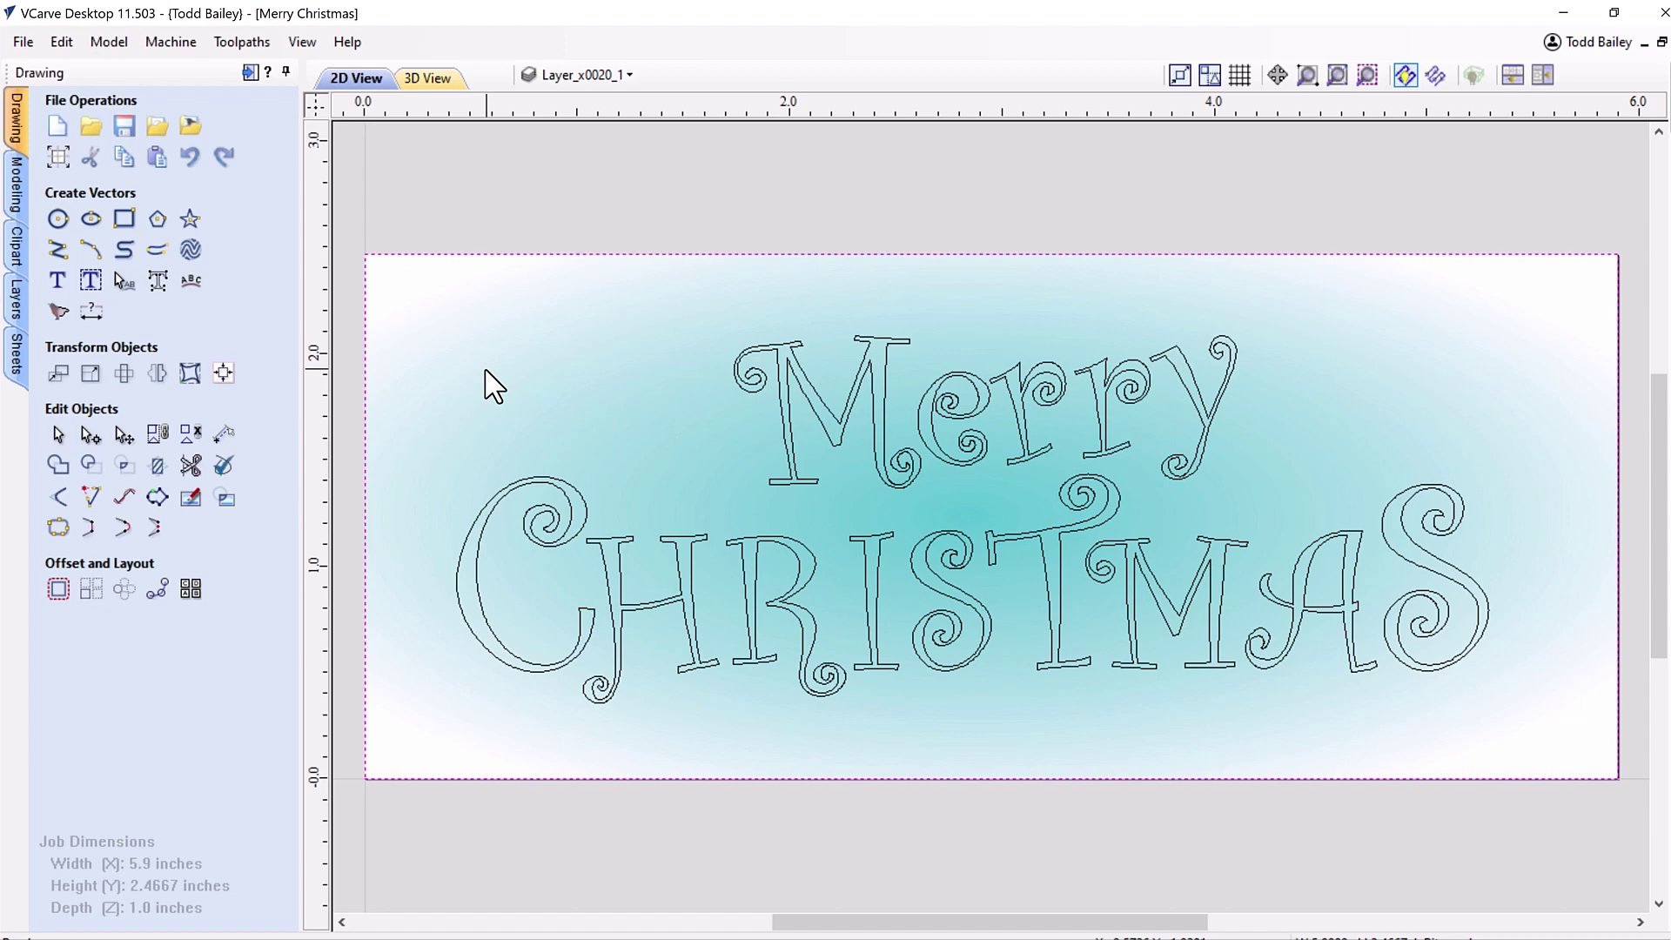
key("Escape")
left_click(683, 378)
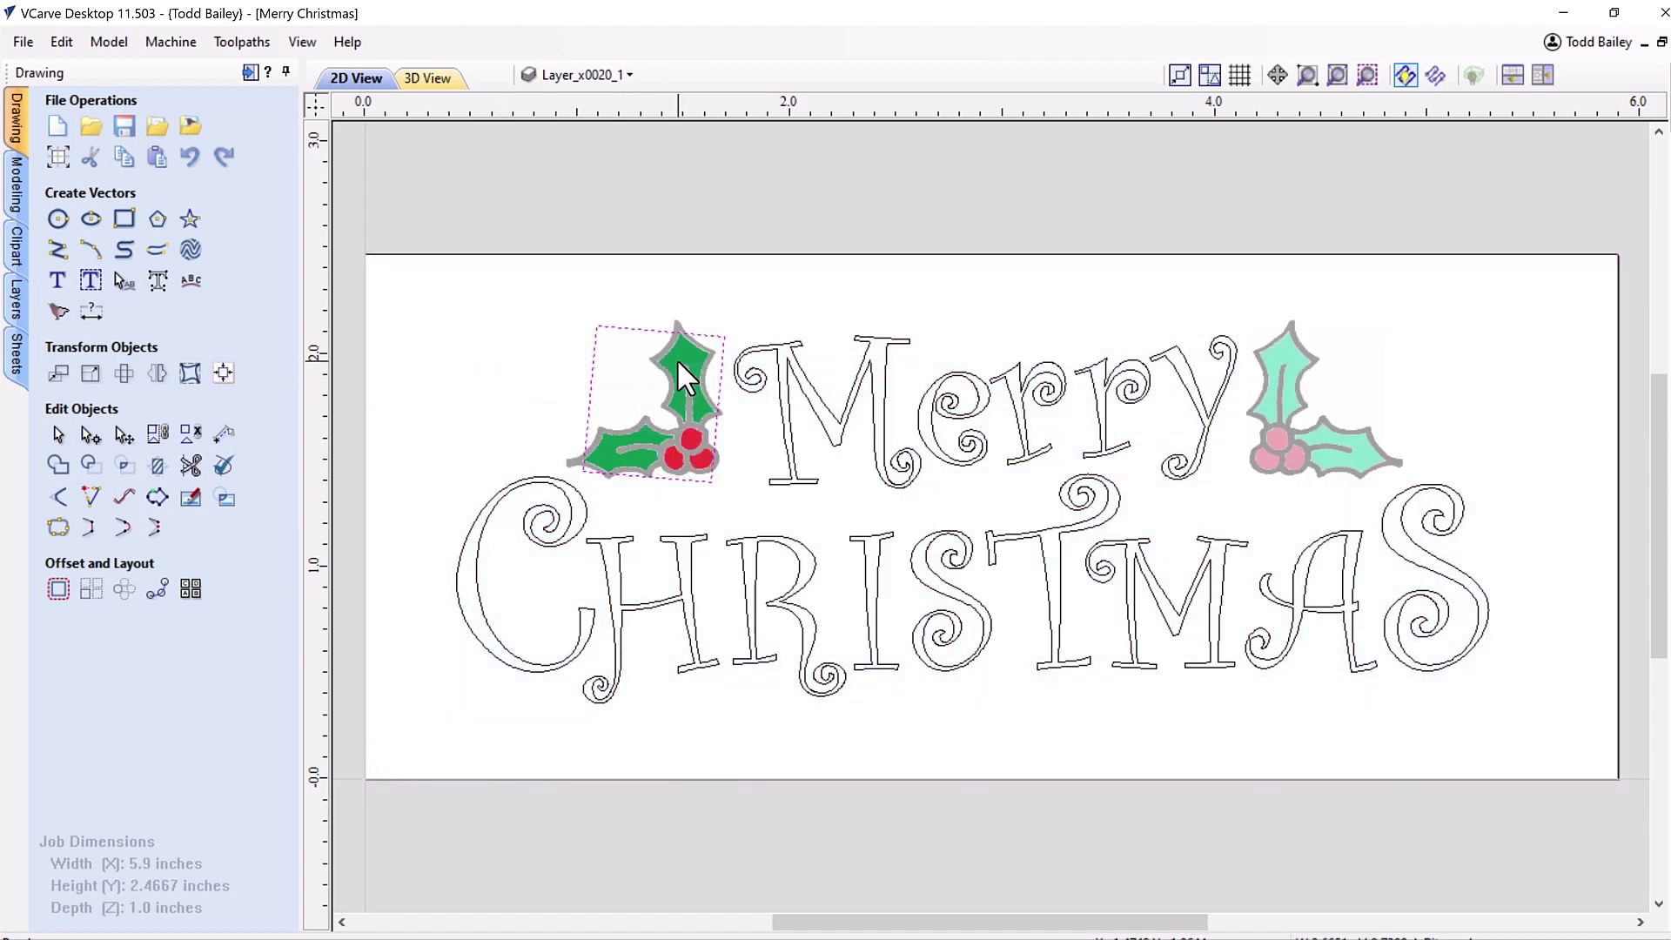
key("Escape")
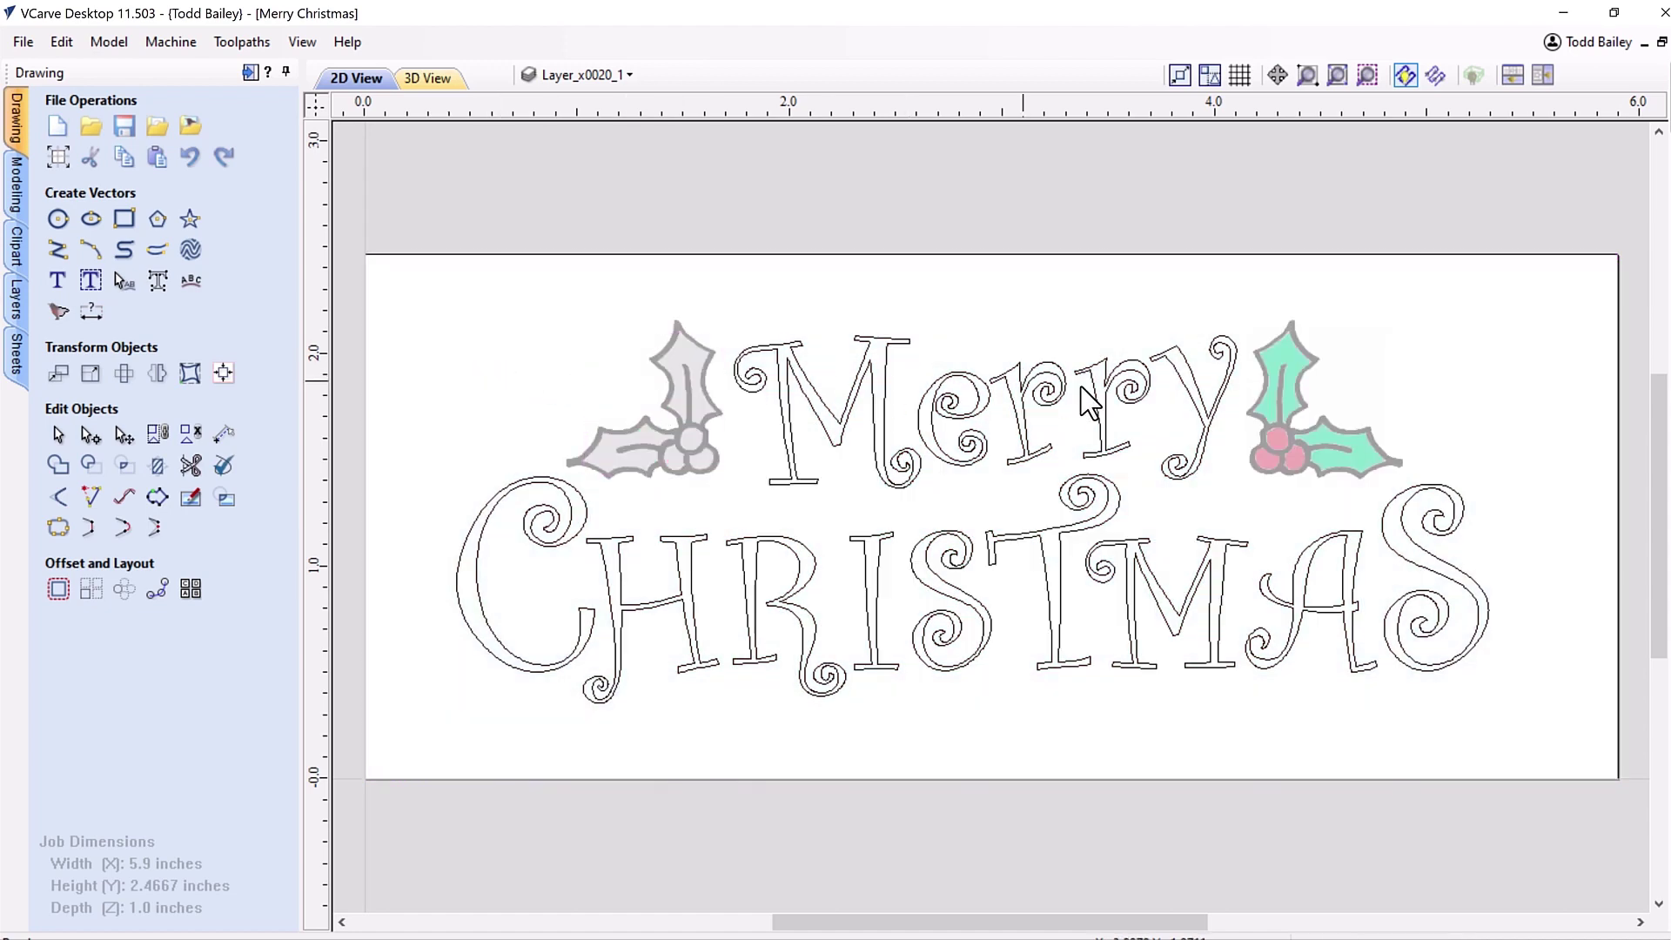
left_click(1290, 379)
key("Escape")
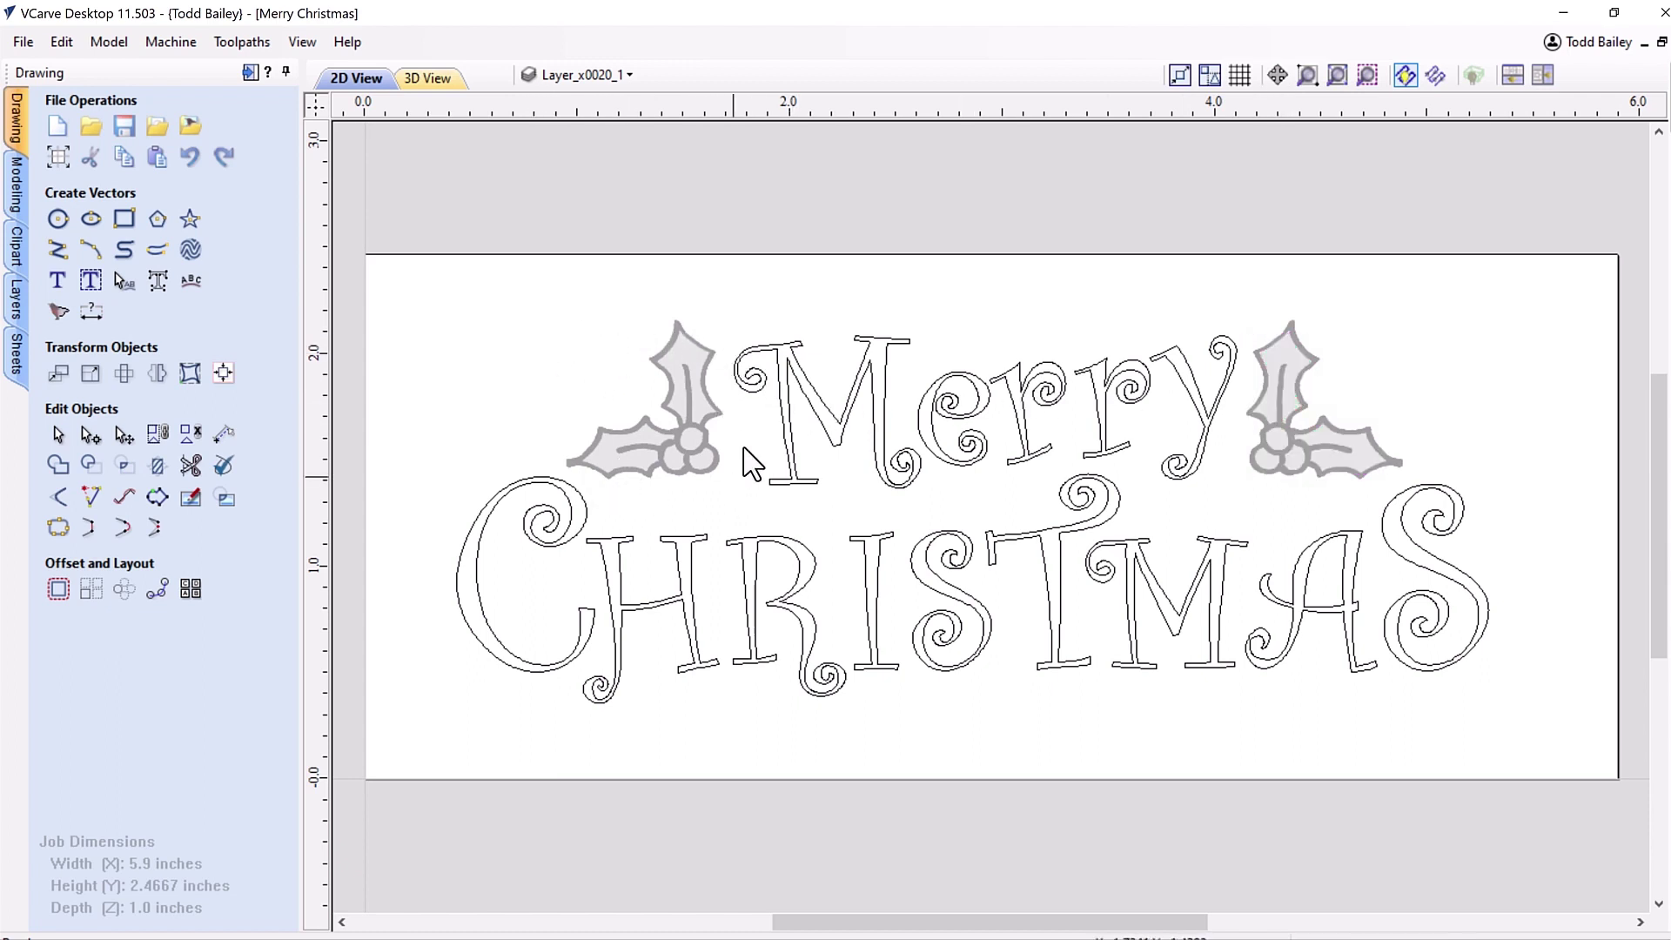
Trace the left grey holly bitmap in Black / White with a 0.50 threshold, previewing and applying the grouped vectors.
left_click(652, 474)
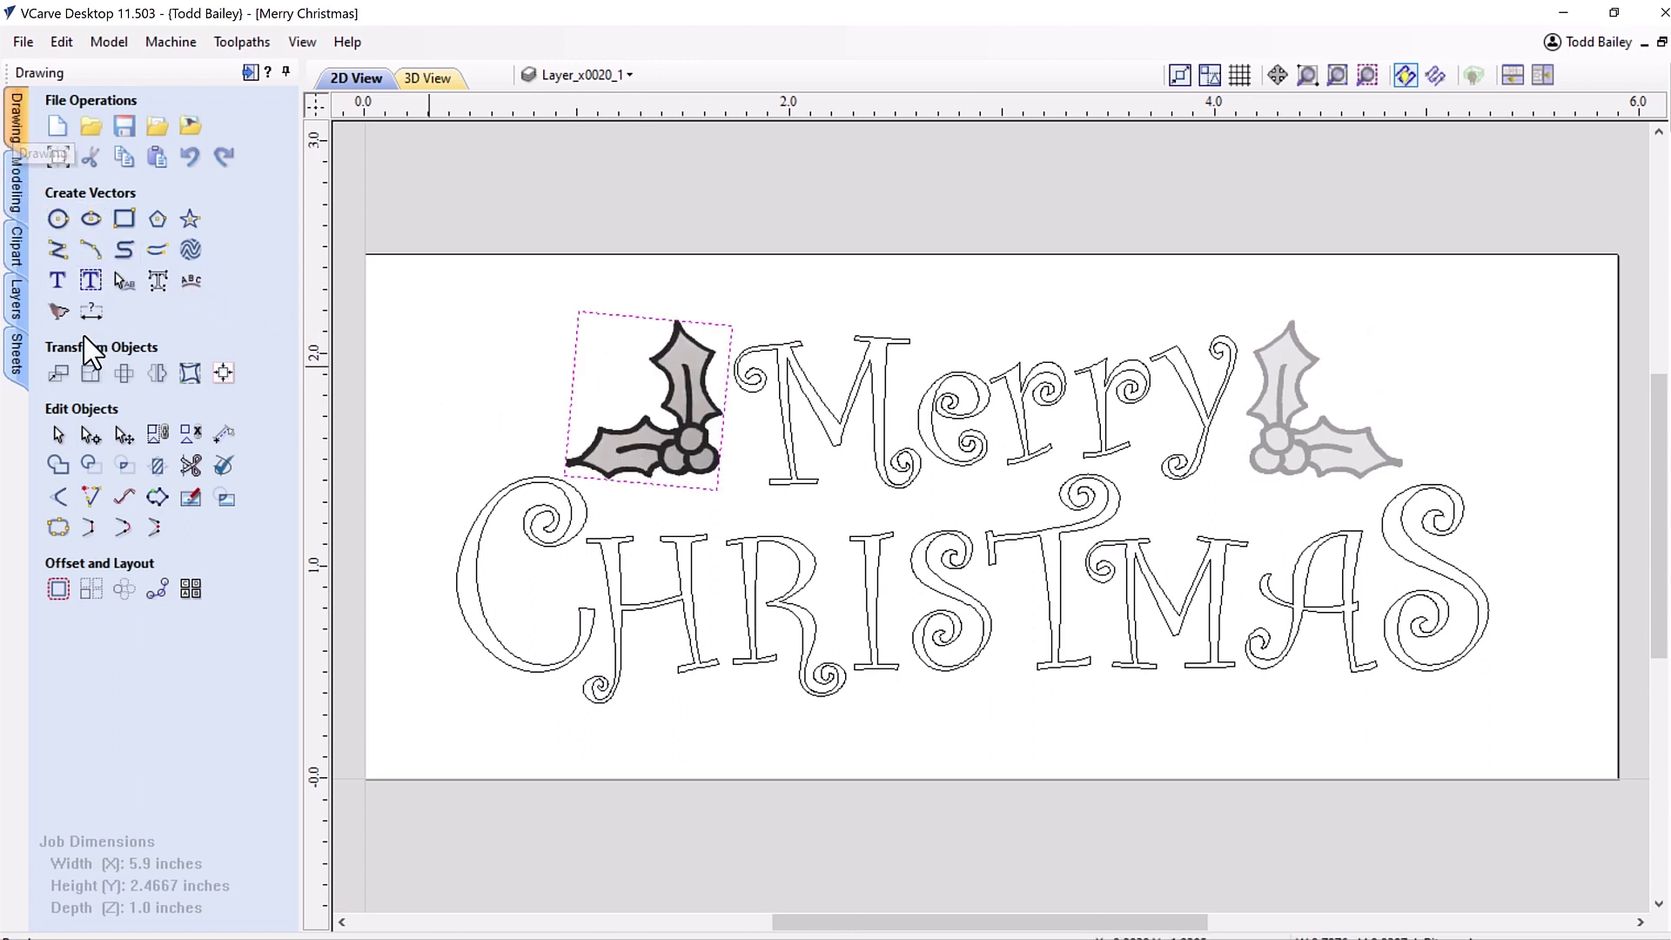
left_click(58, 312)
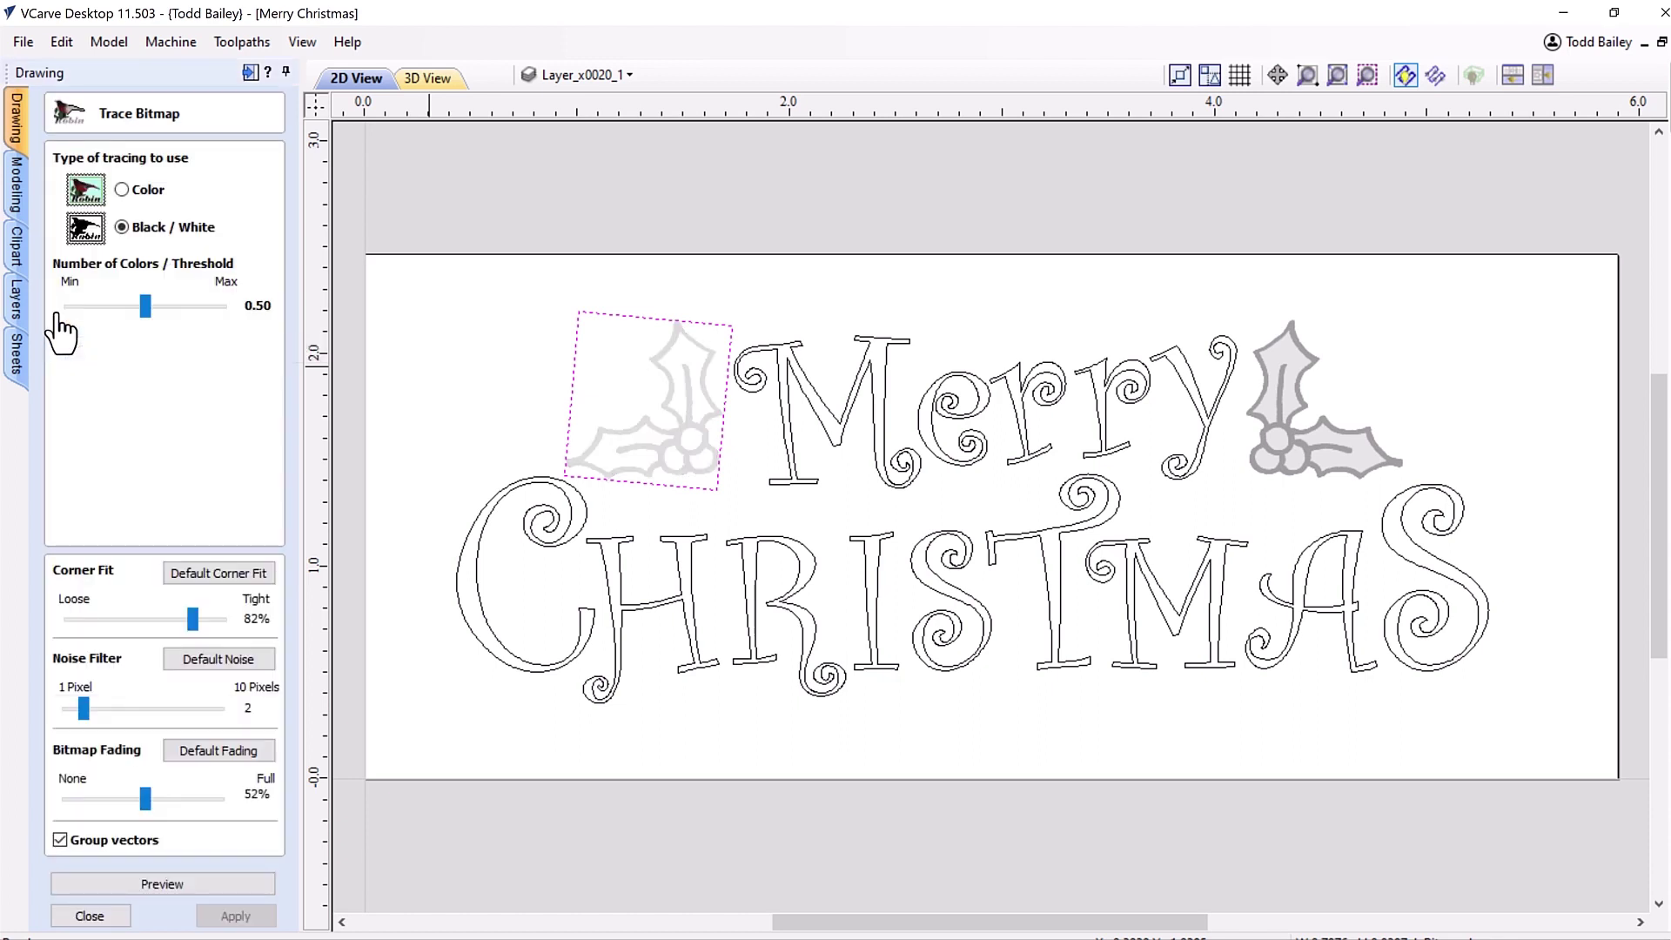
left_click(187, 884)
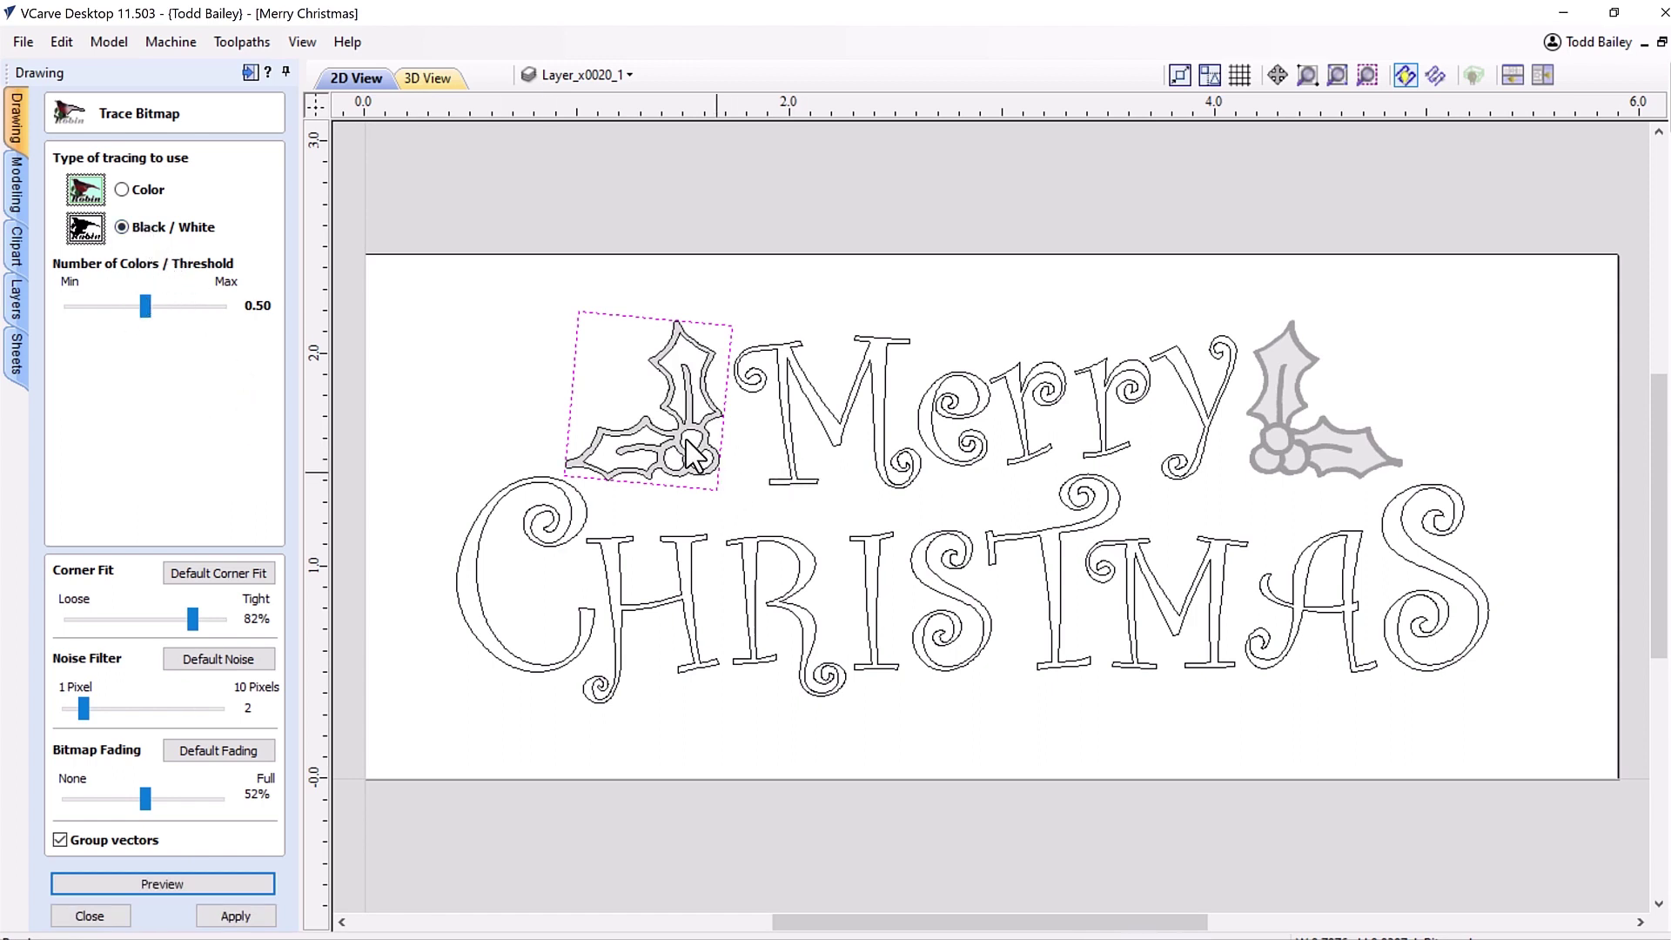
left_click(237, 916)
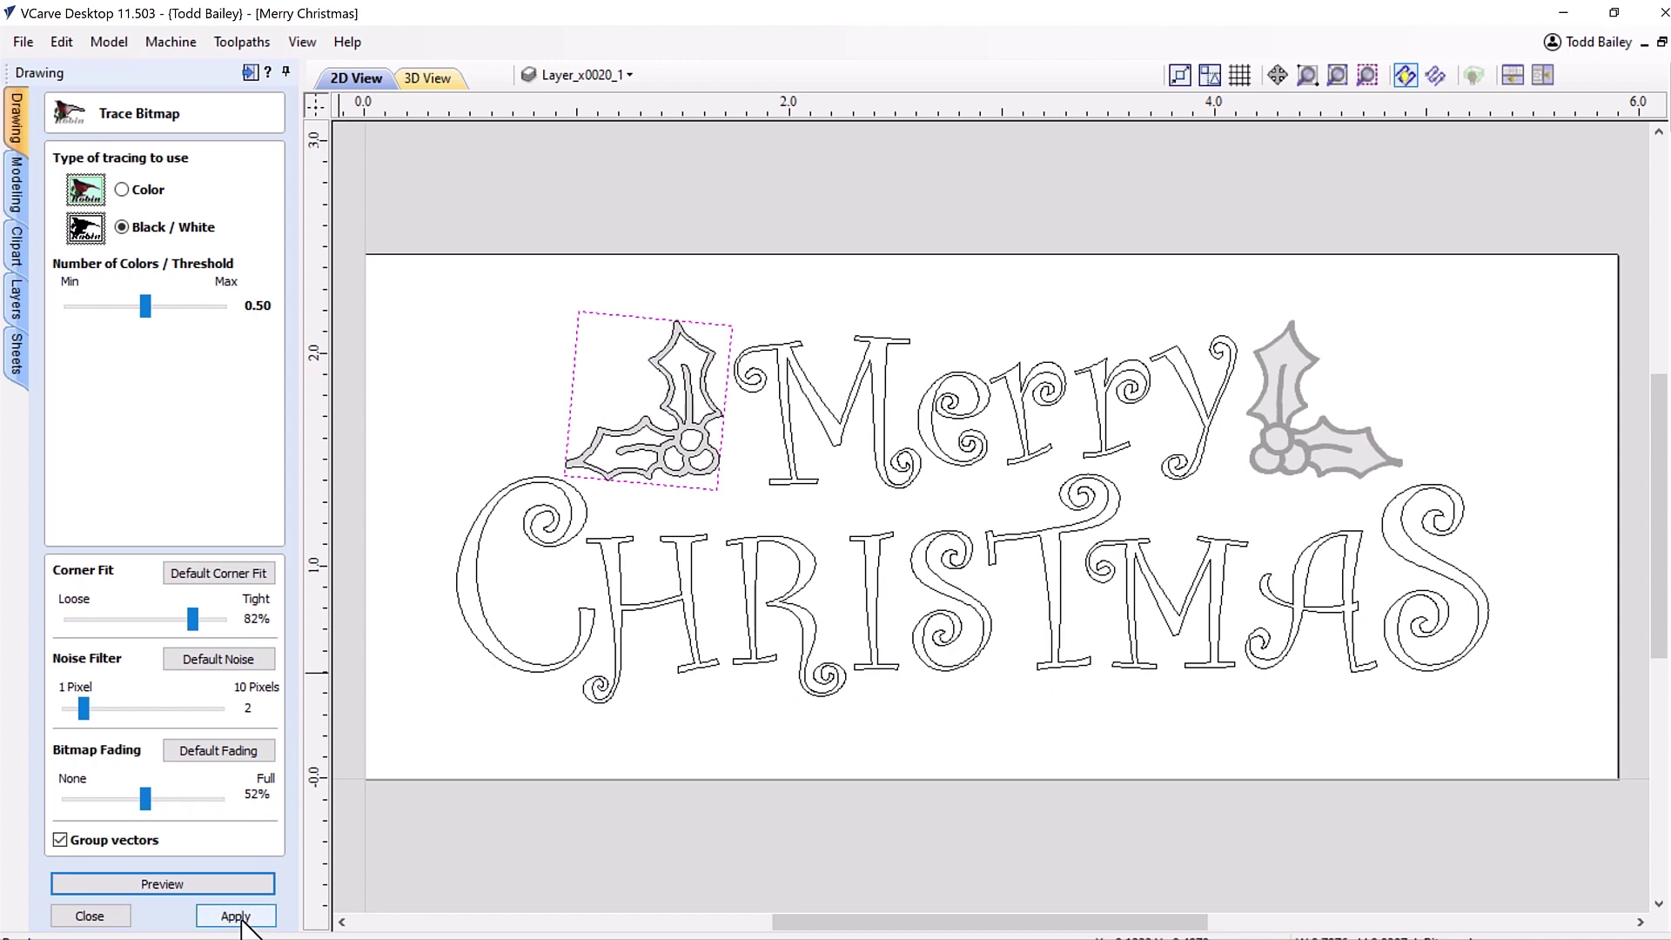
left_click(87, 916)
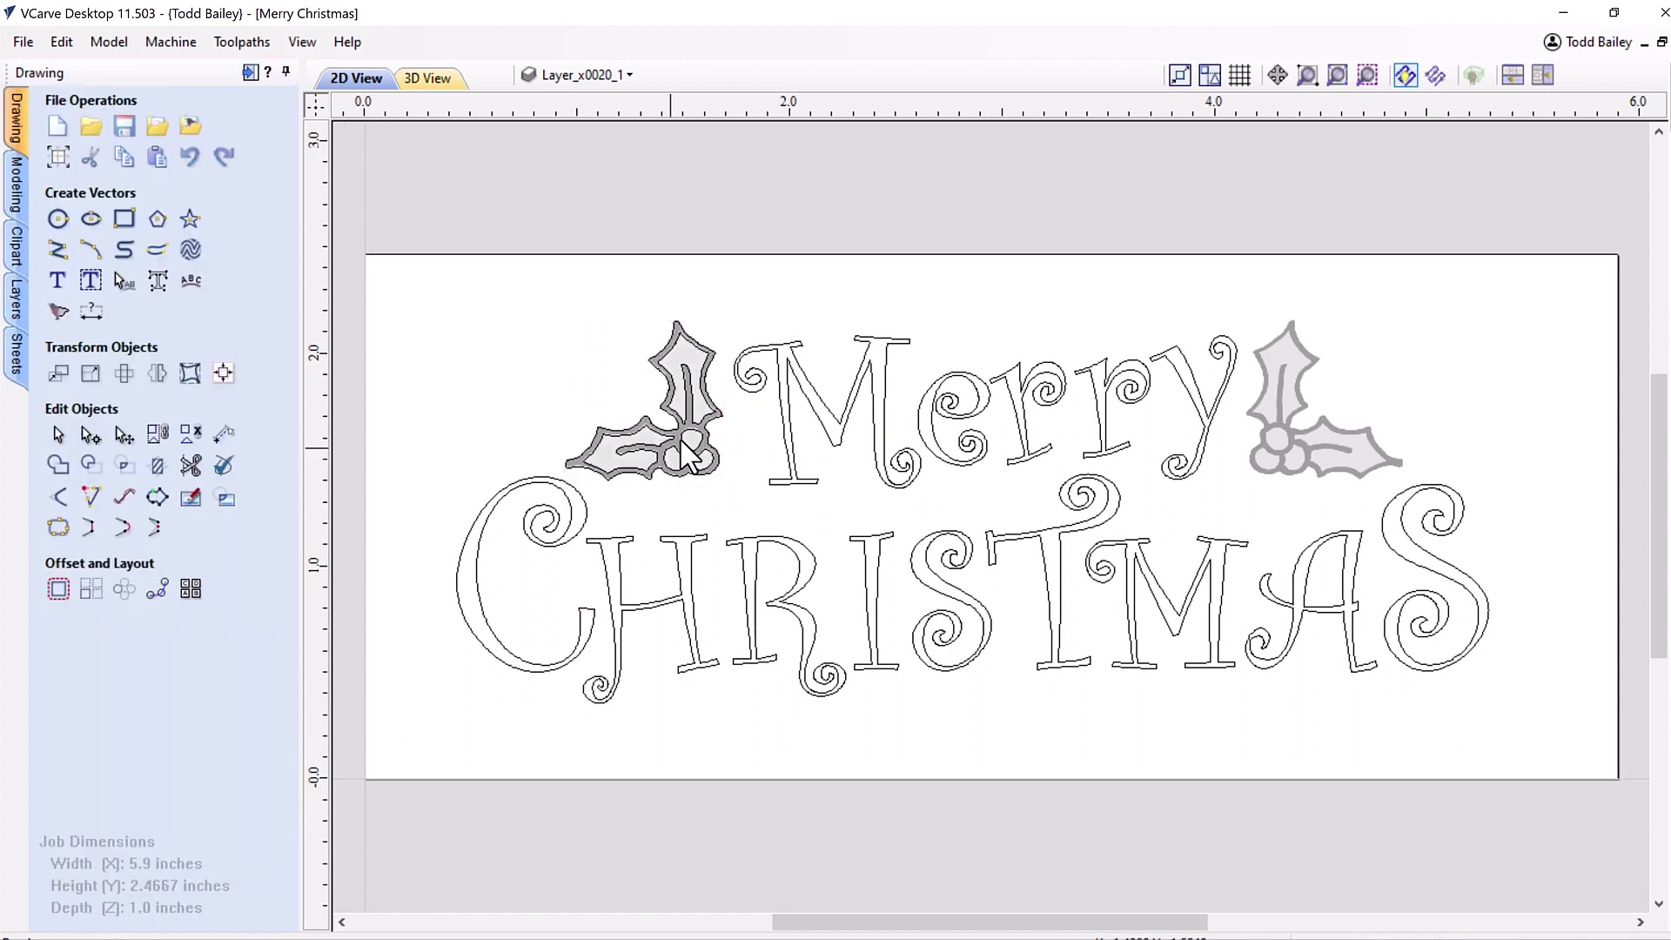
Delete the left grey holly bitmap, keeping its traced vectors.
left_click(693, 366)
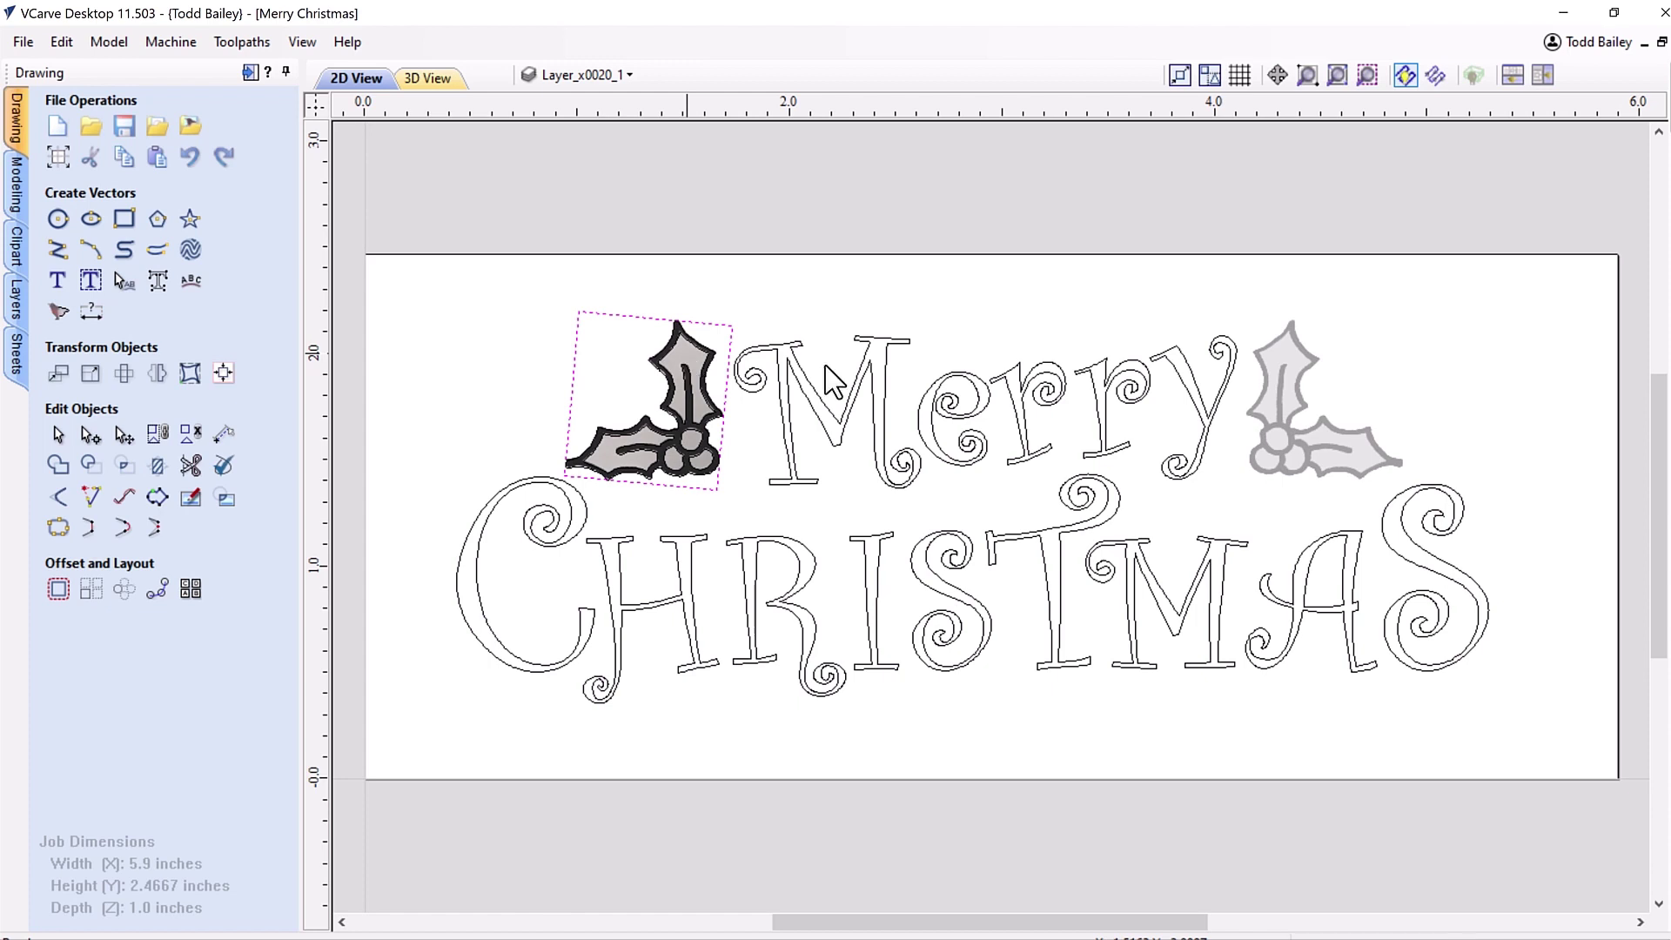
left_click(1101, 404)
left_click(1260, 415)
Place a mirrored copy of the traced holly over the right holly, nudge it left into alignment, and delete the bitmap beneath.
left_click_drag(480, 219, 768, 497)
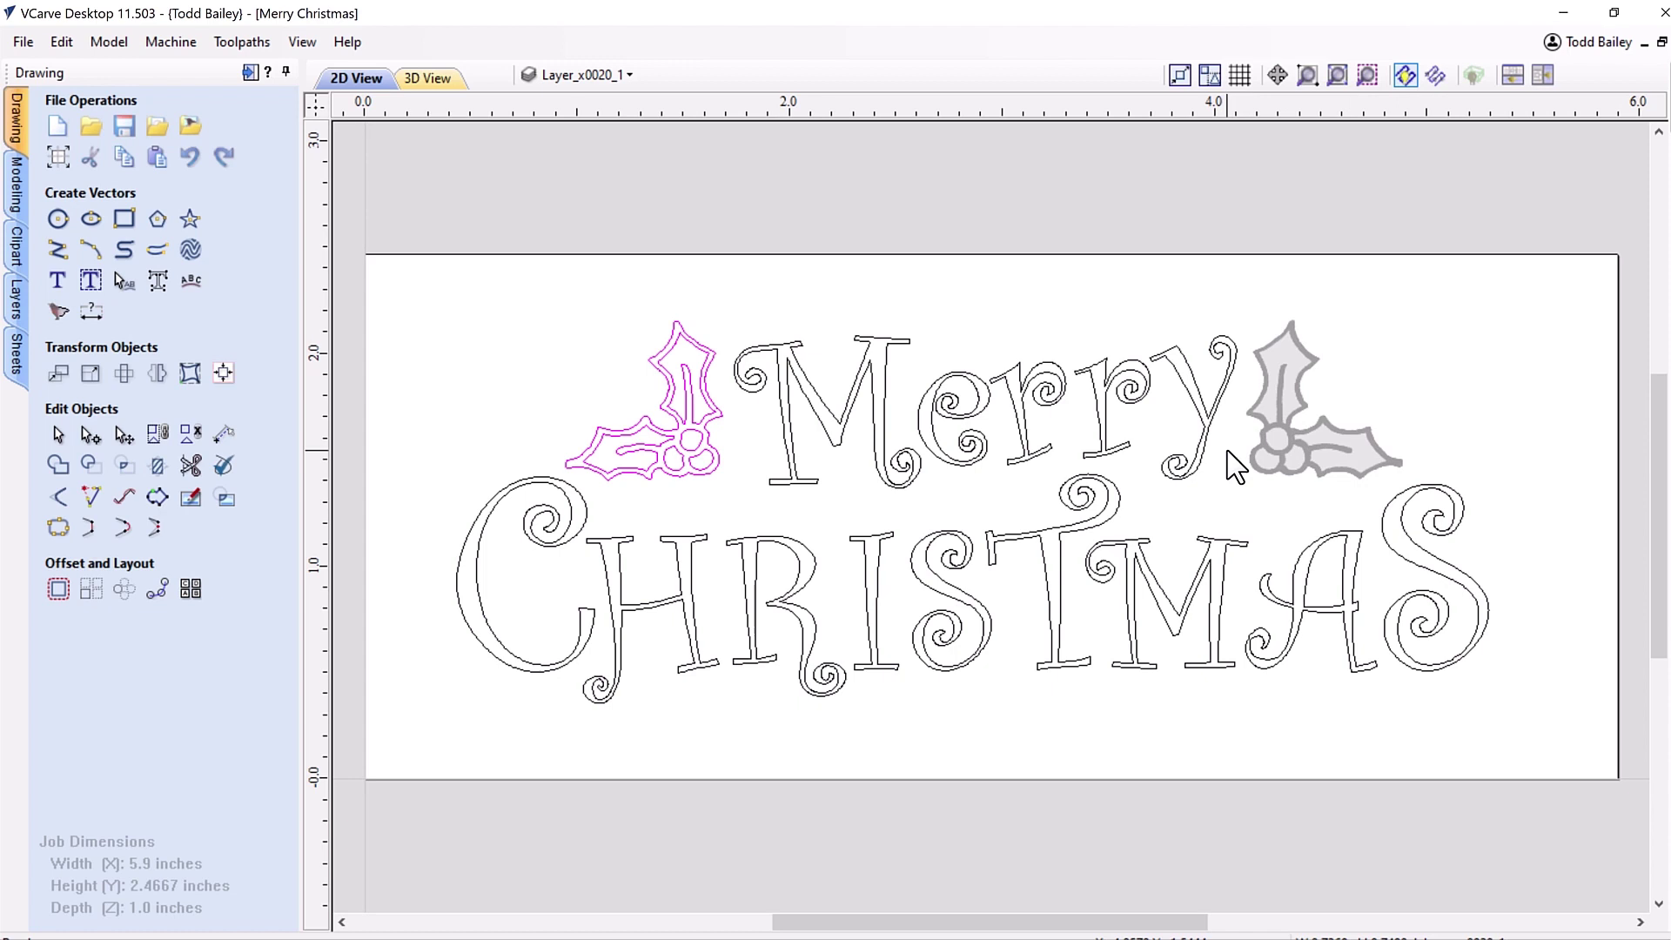
key("ctrl+v")
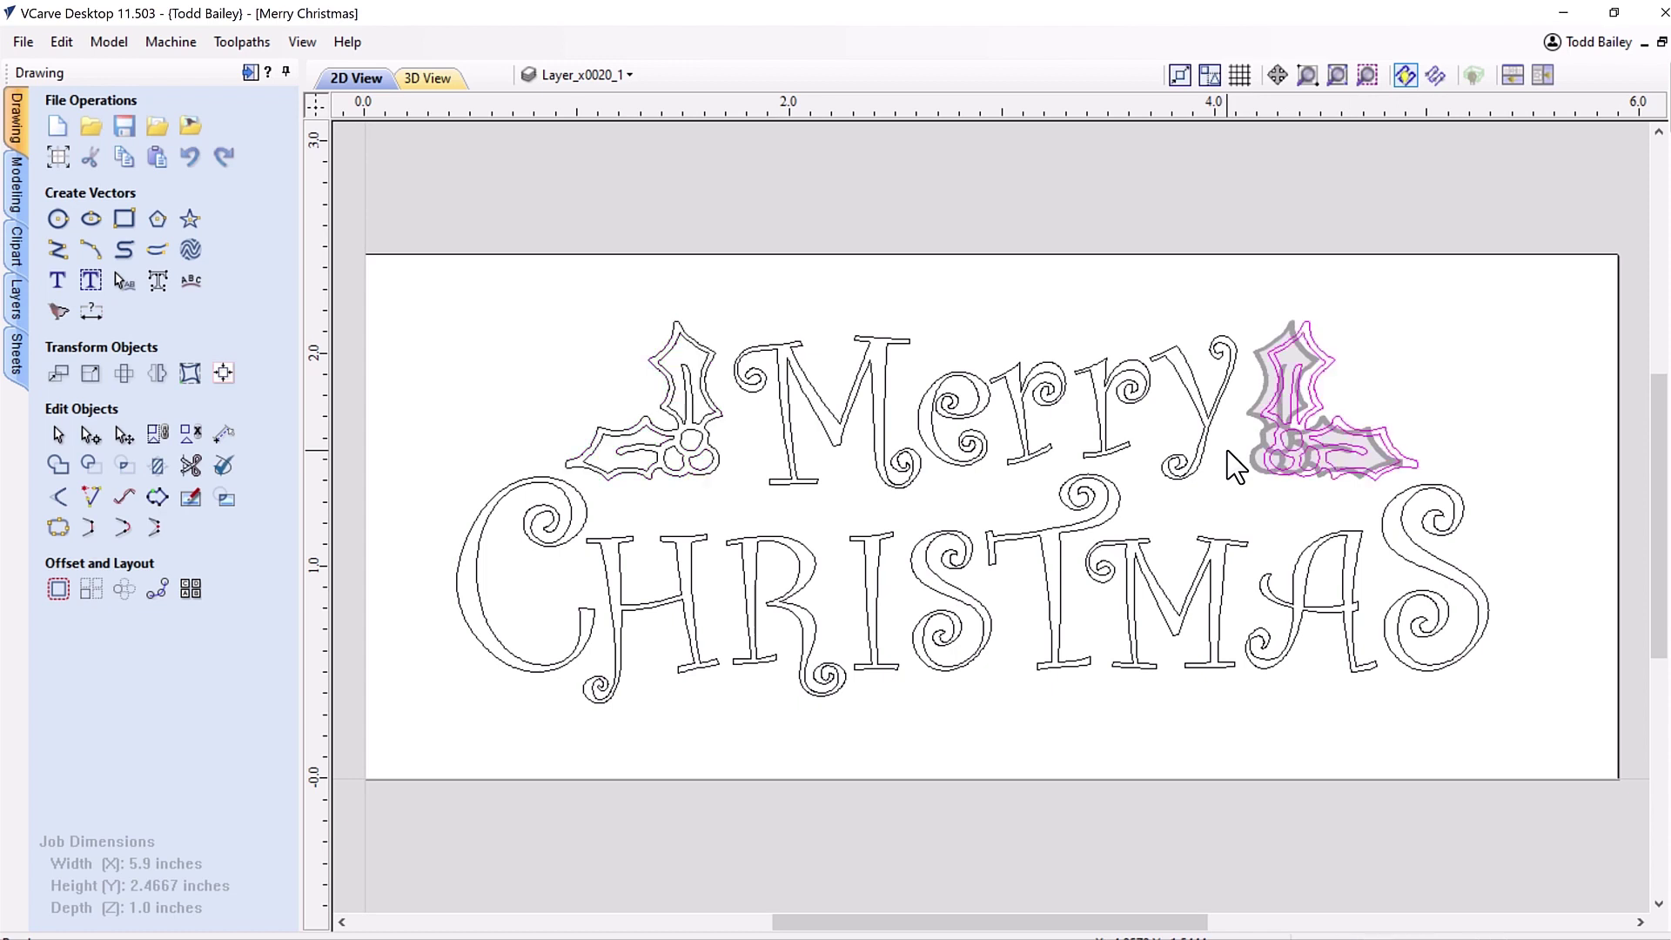
key("Left")
key("Left")
key("Left")
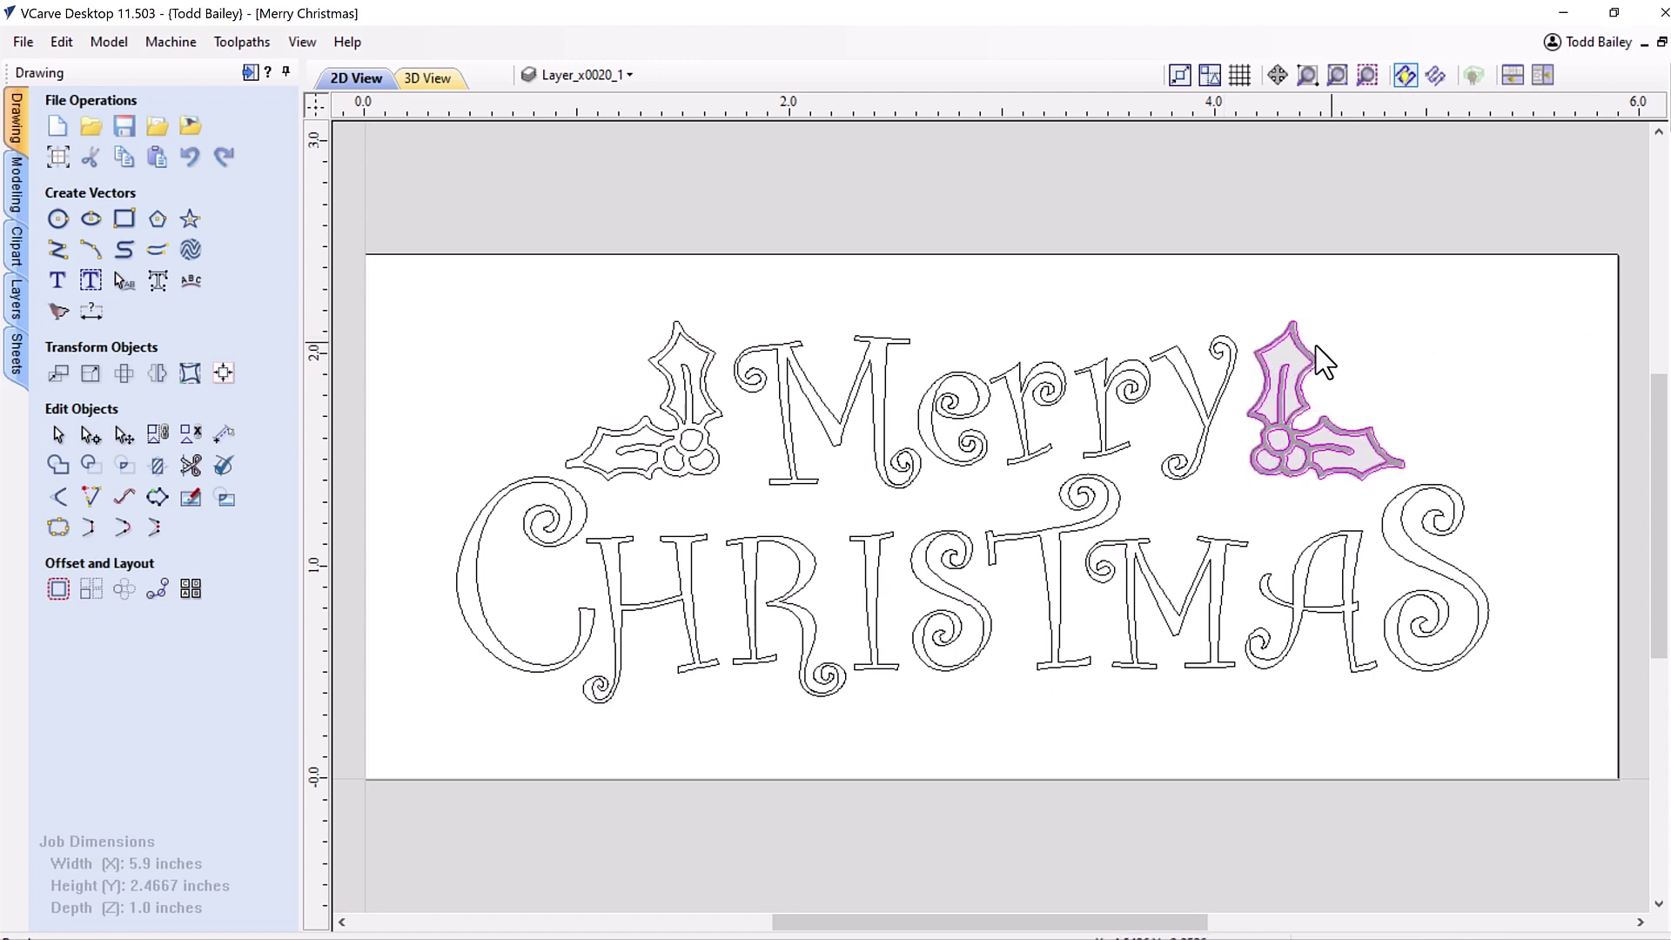
left_click(1296, 366)
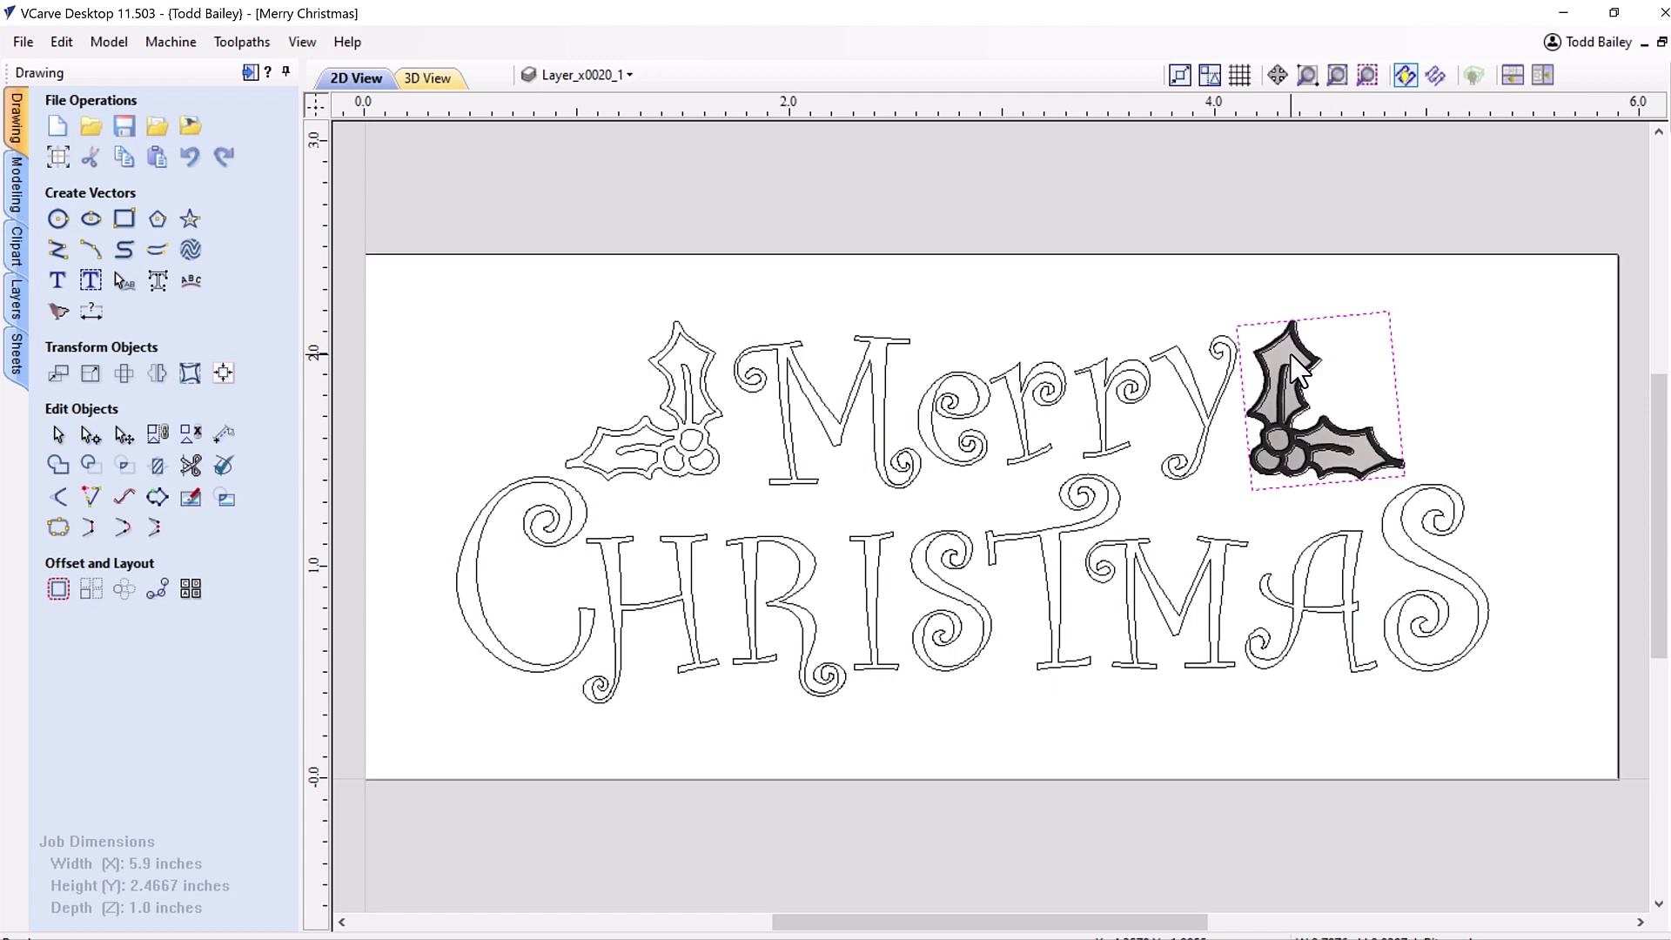
key("Escape")
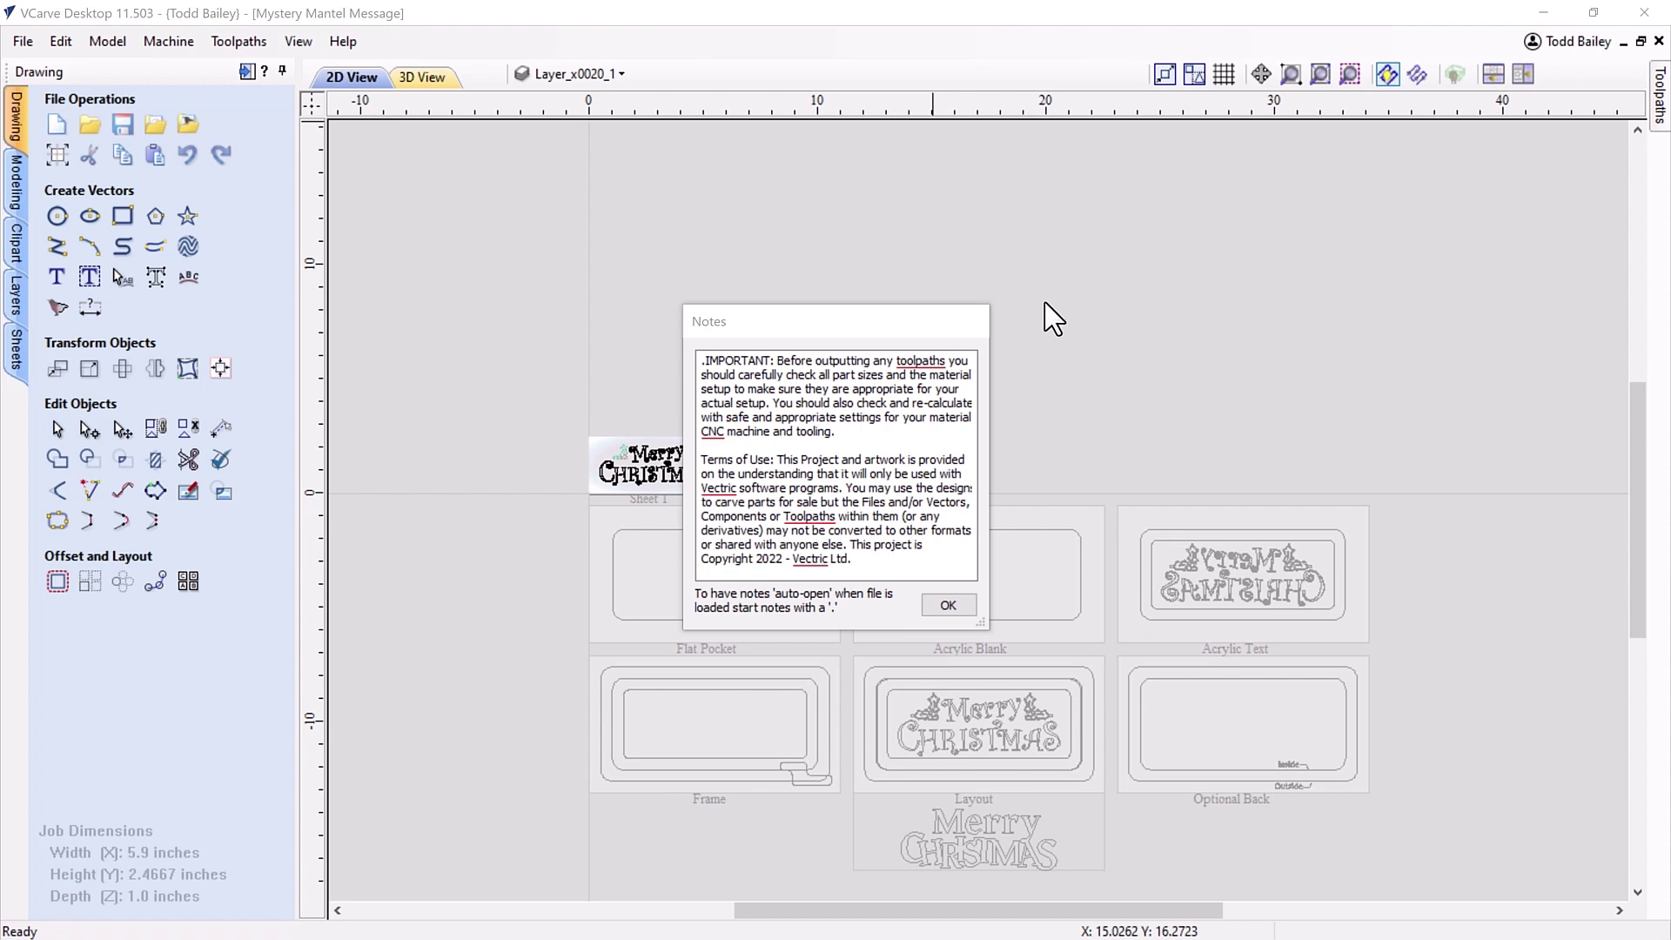
Dismiss the notes of the Mystery Mantel Message project and make the Layout sheet active.
left_click(949, 606)
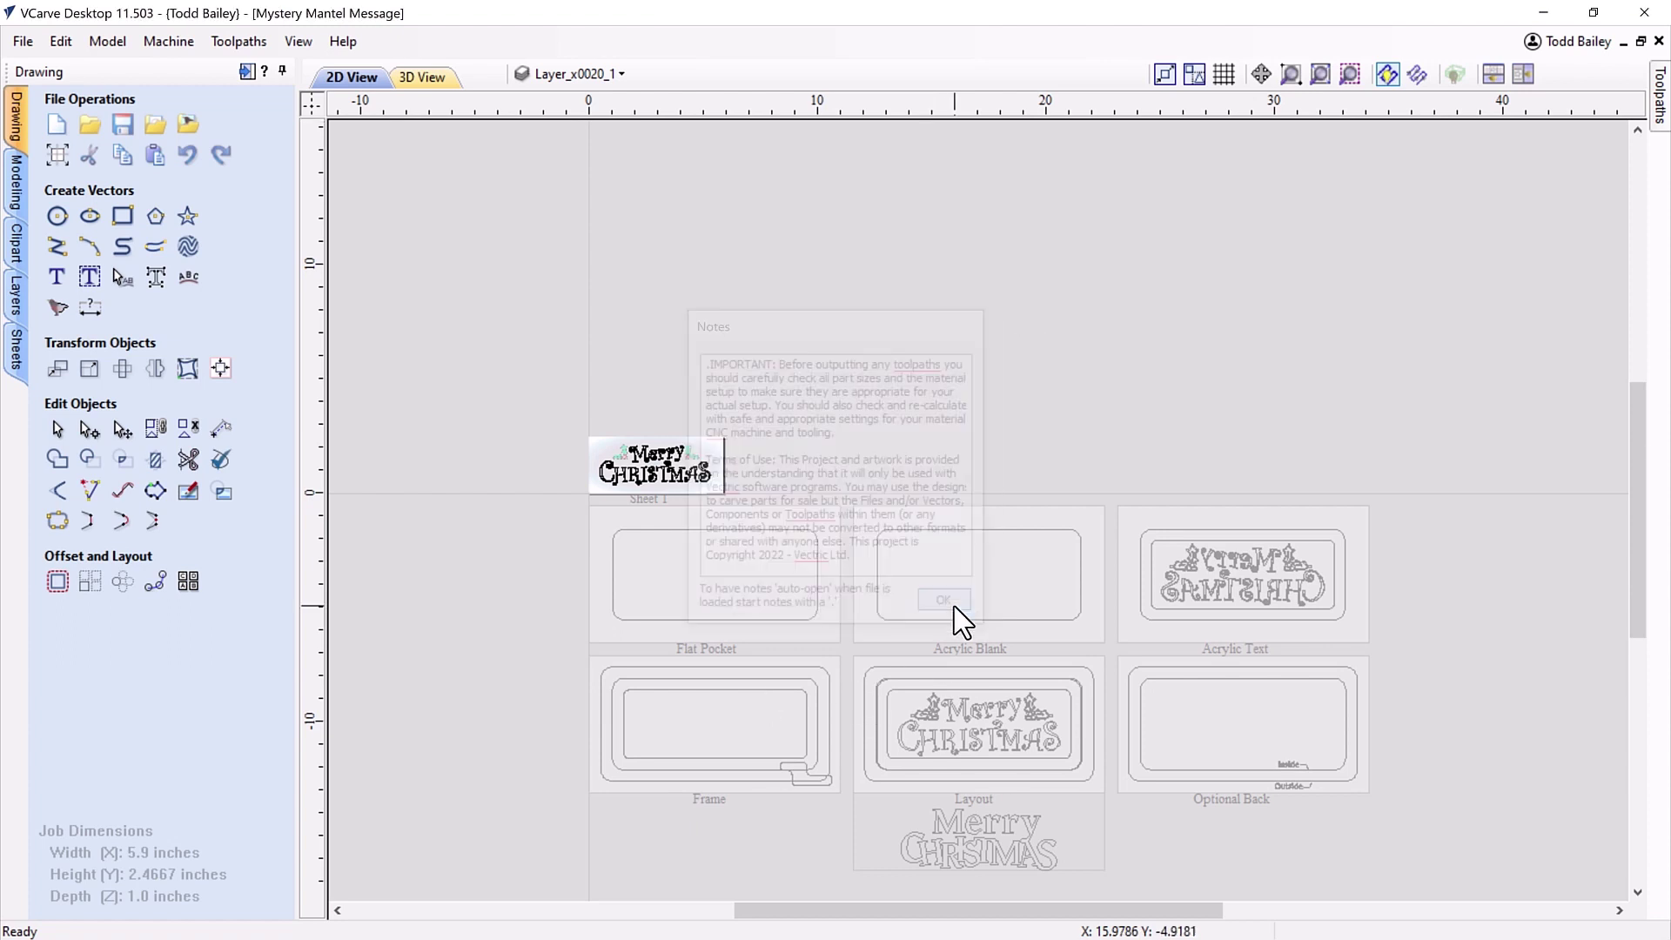
left_click_drag(1641, 458, 1641, 491)
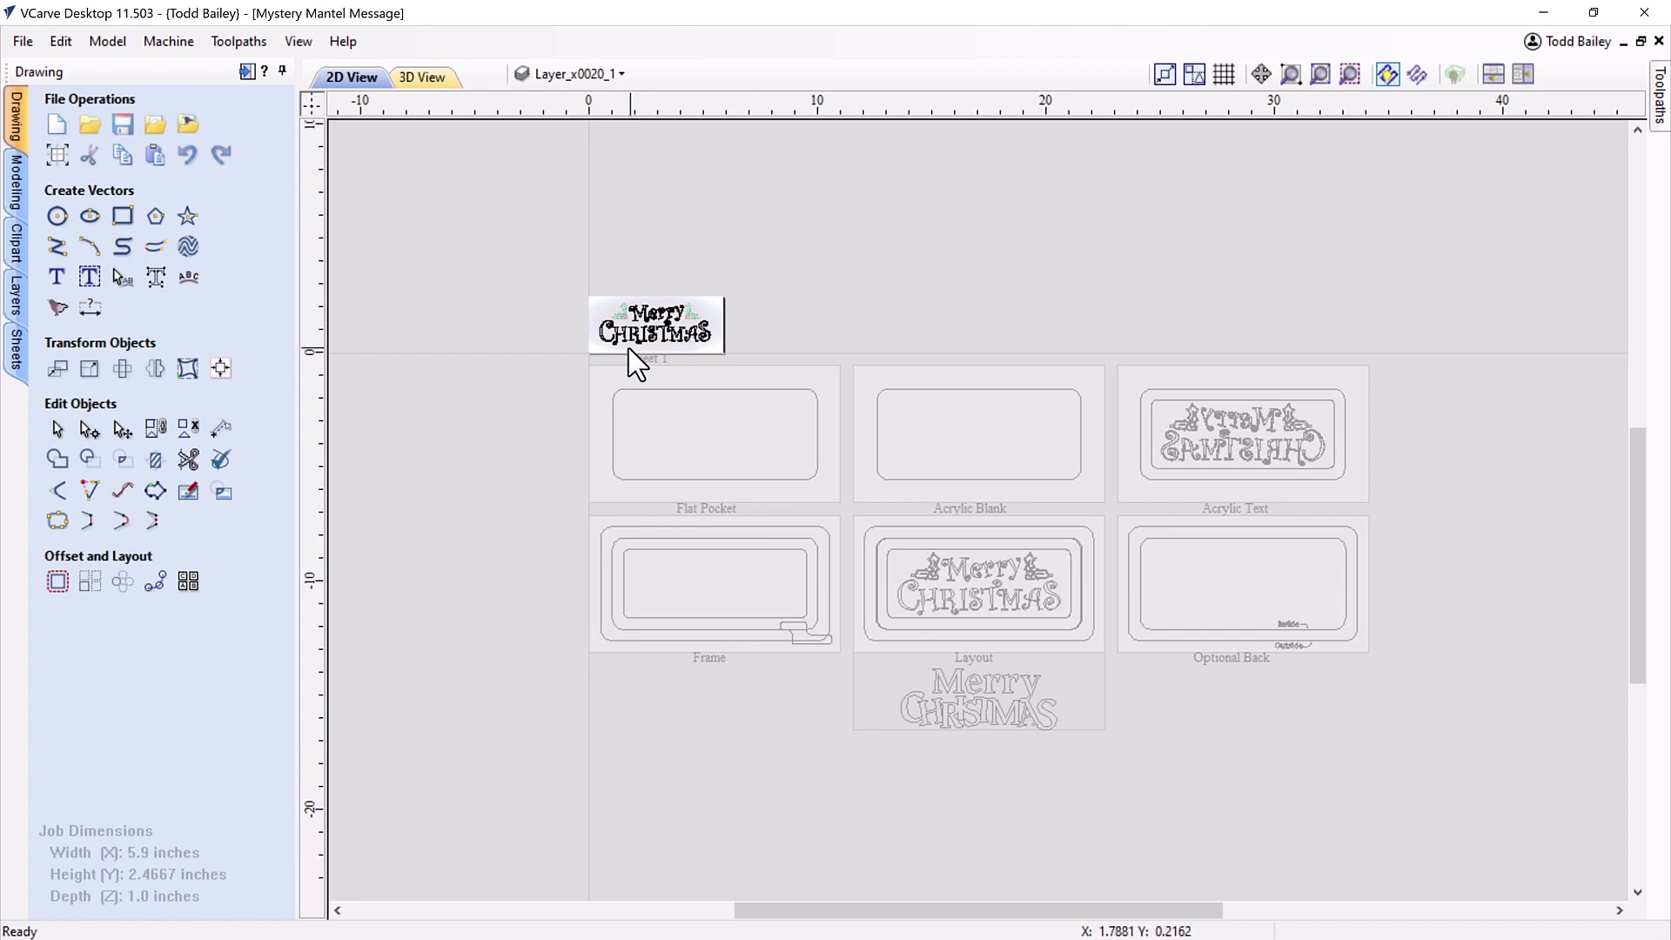
scroll(652, 326, "up", 3)
scroll(652, 324, "up", 1)
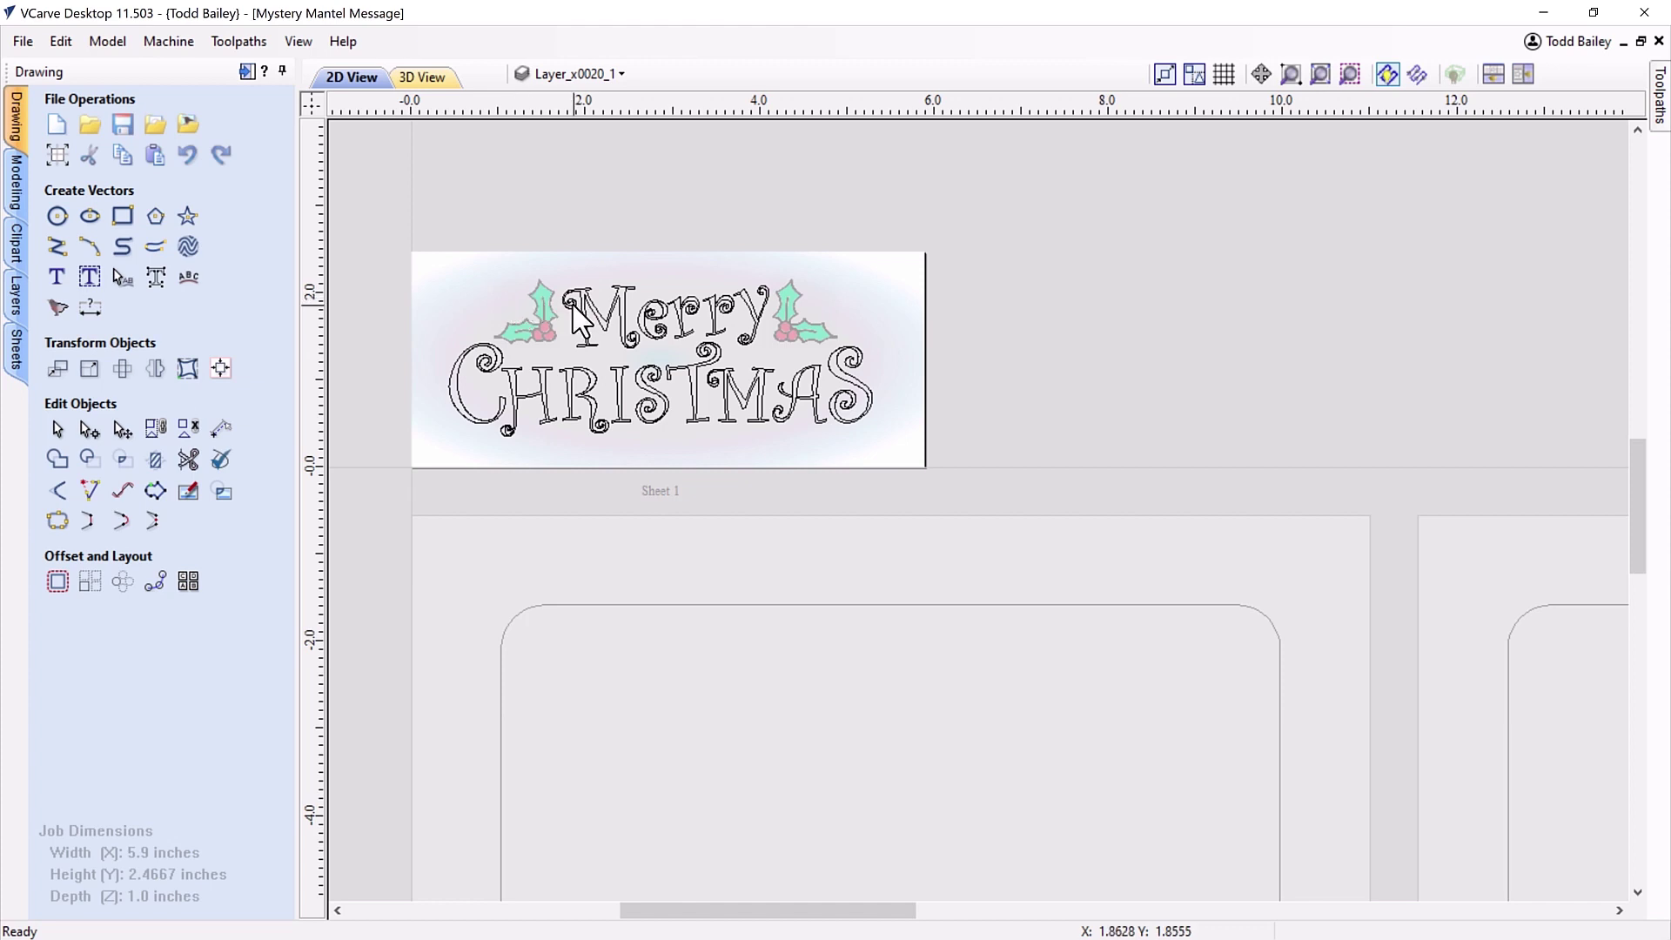
scroll(587, 326, "down", 3)
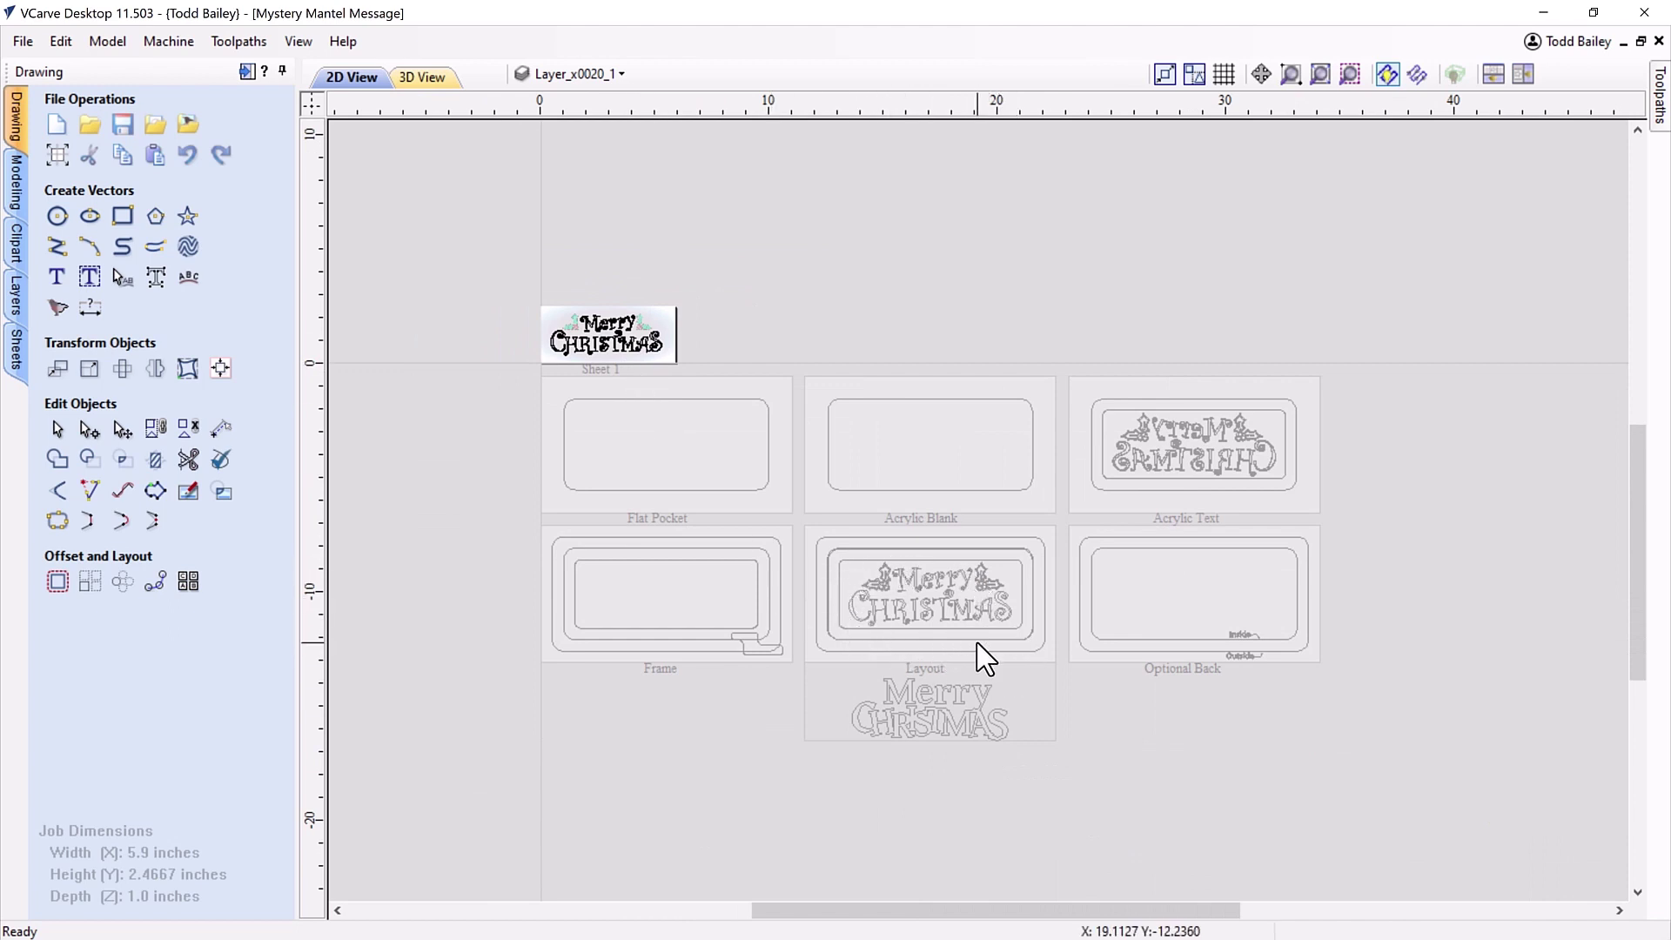
scroll(992, 652, "up", 1)
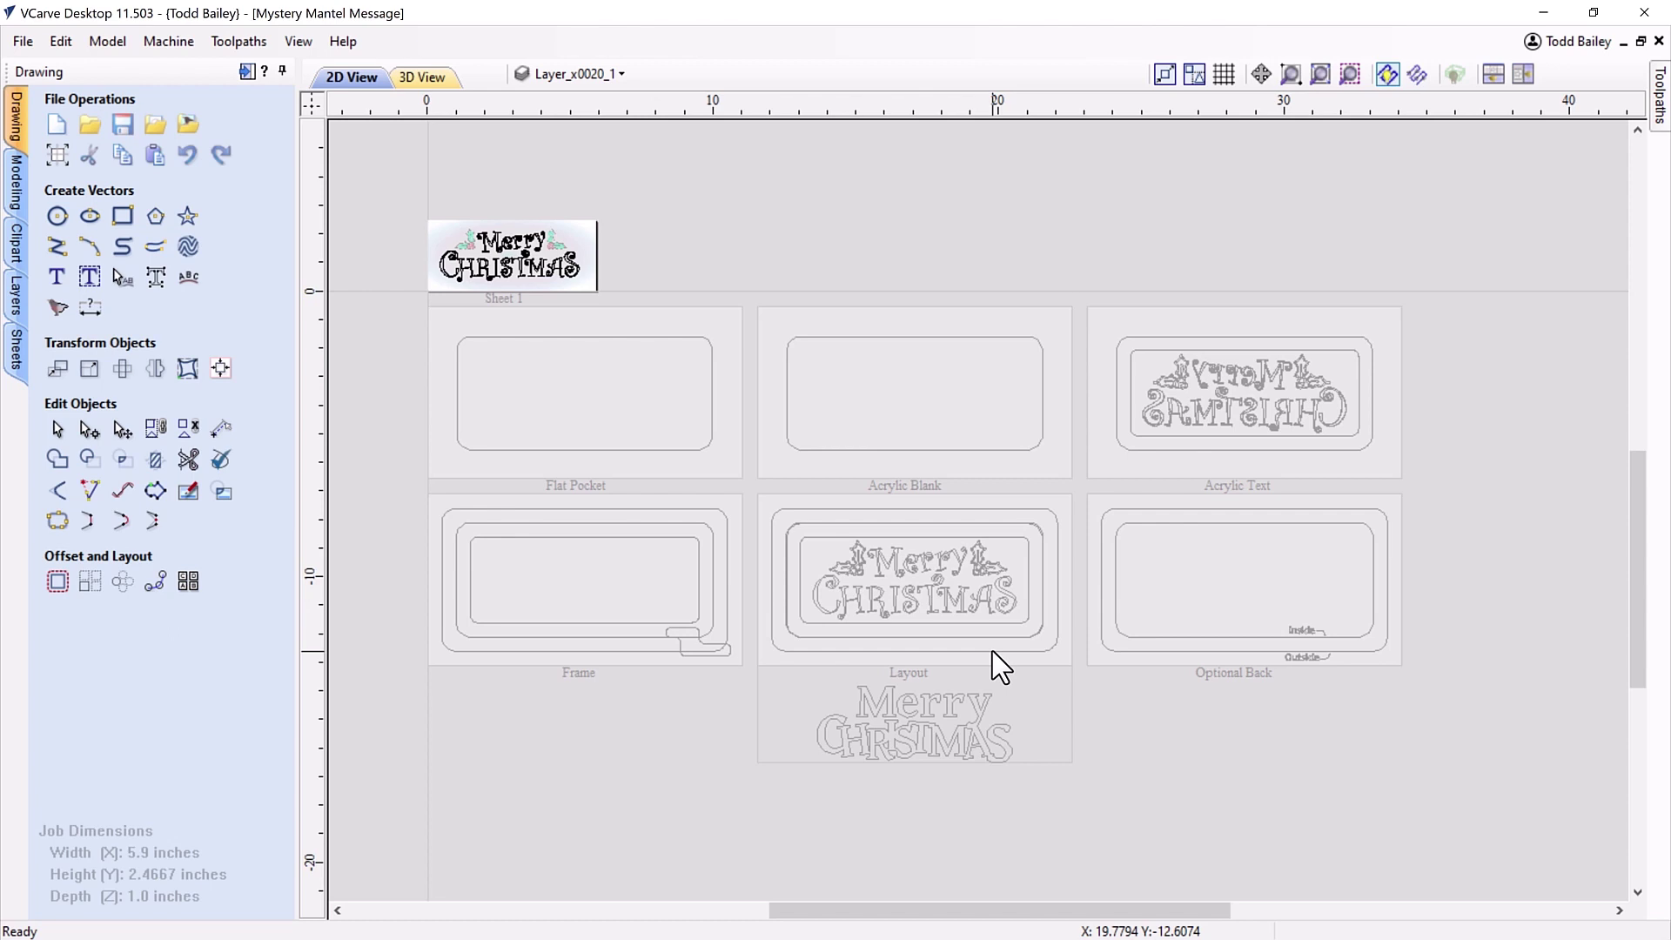
double_click(888, 625)
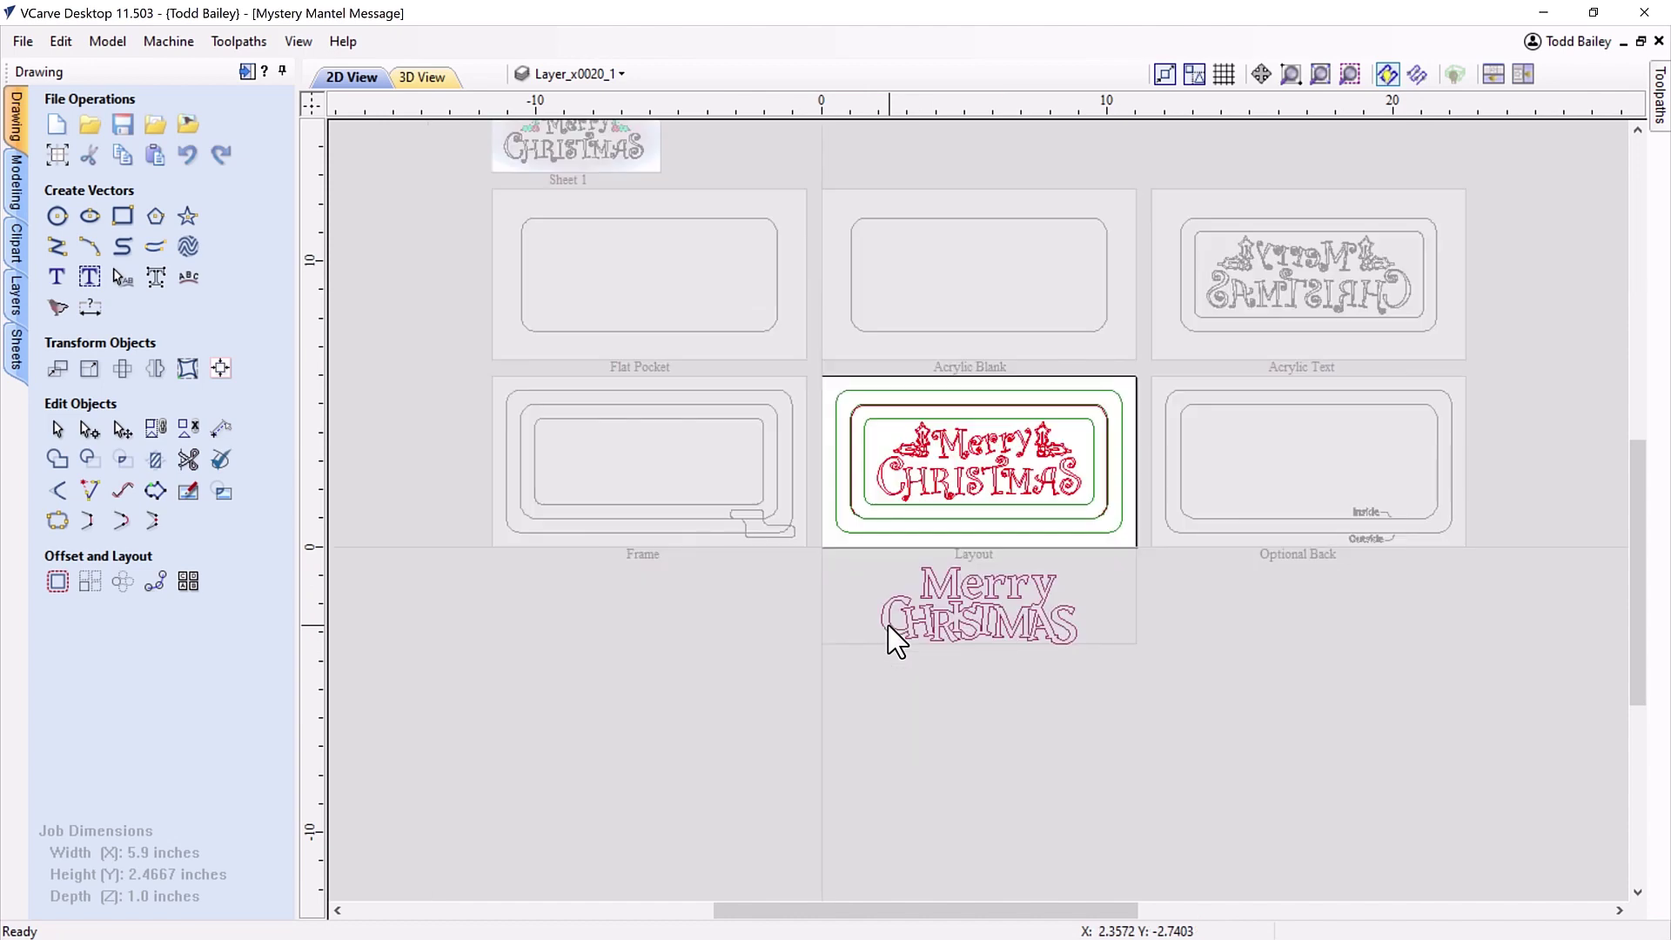
Show only Layer 1 so that all other layers are hidden on the Layout sheet.
scroll(1035, 570, "up", 3)
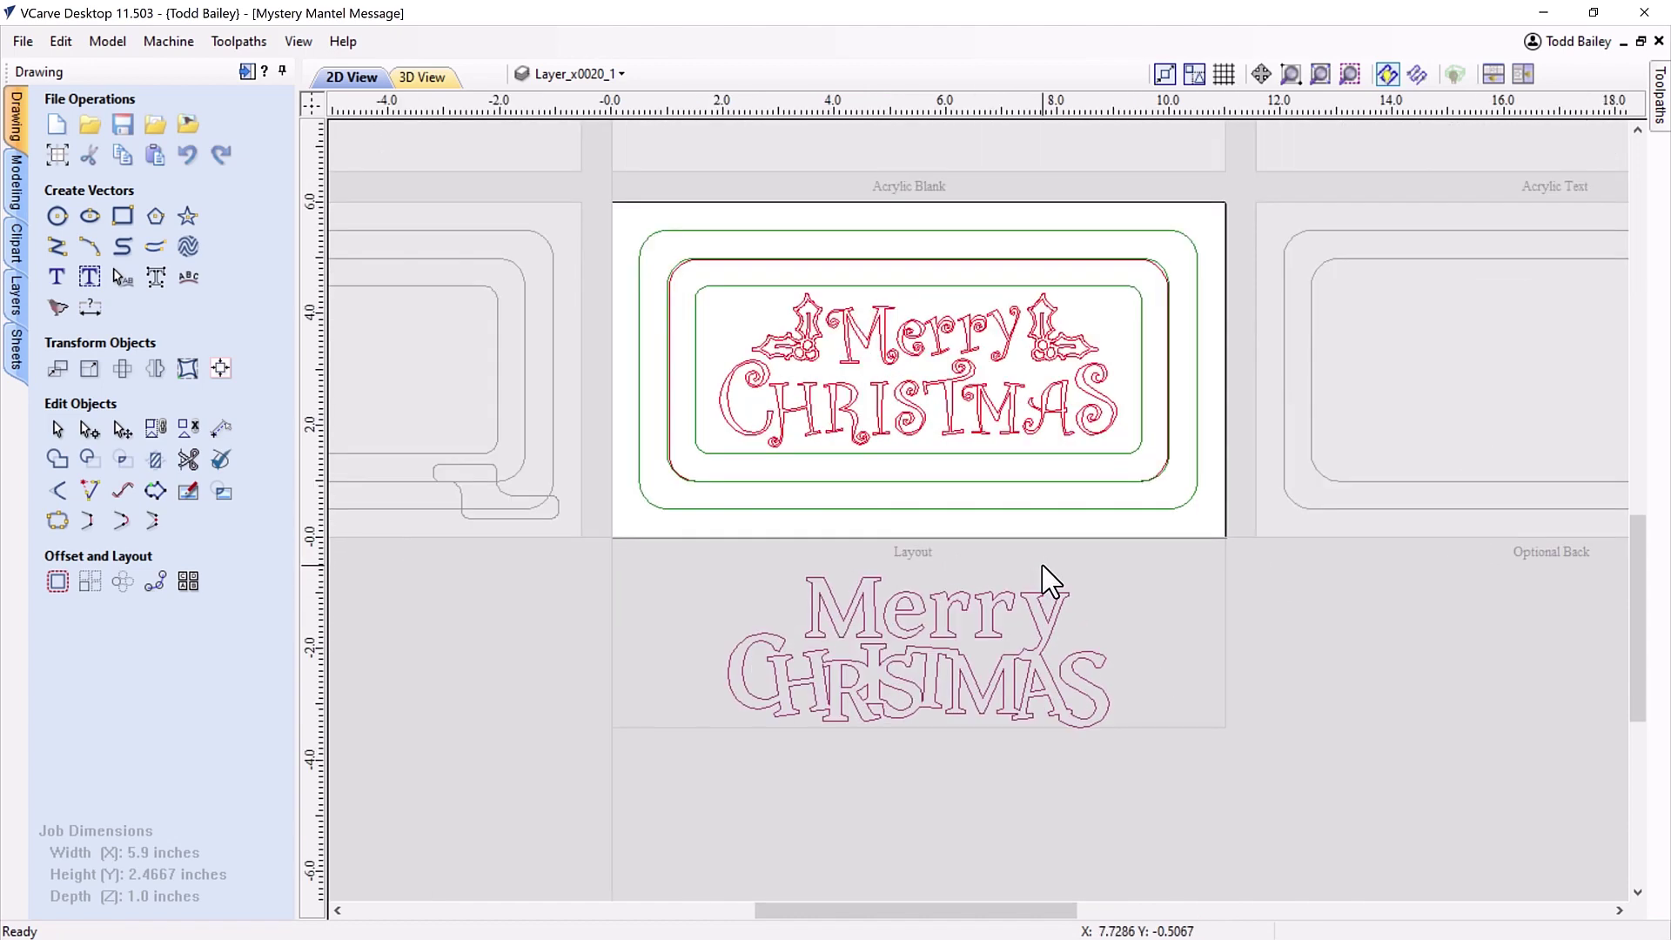
scroll(1050, 581, "up", 1)
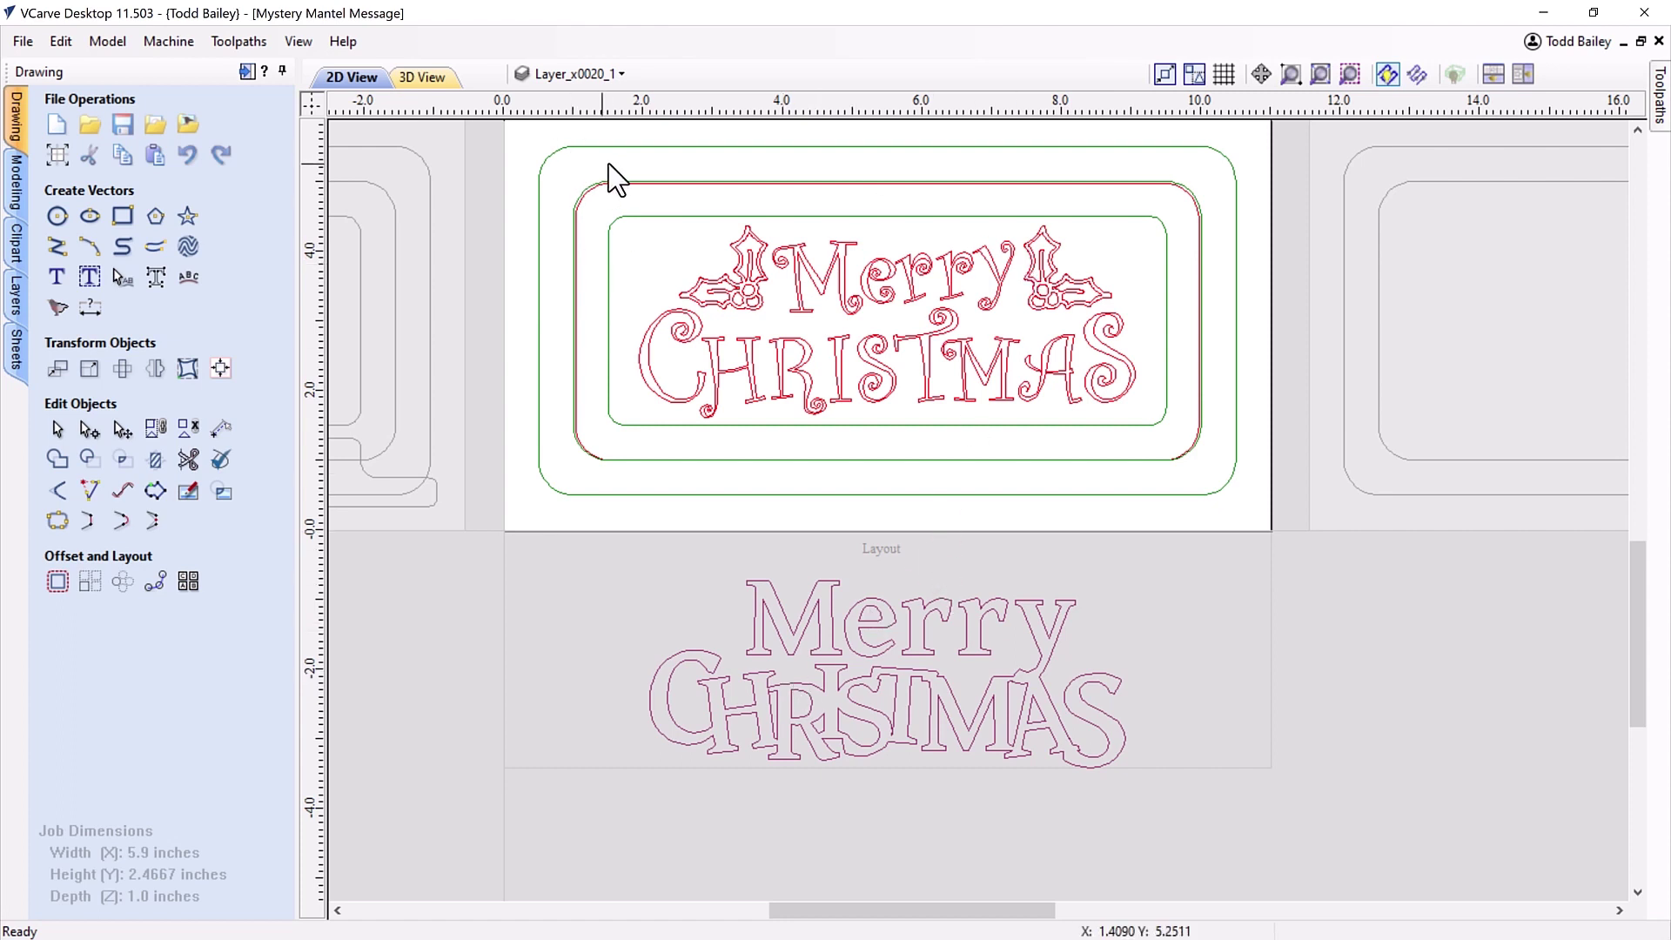
scroll(1647, 567, "up", 2)
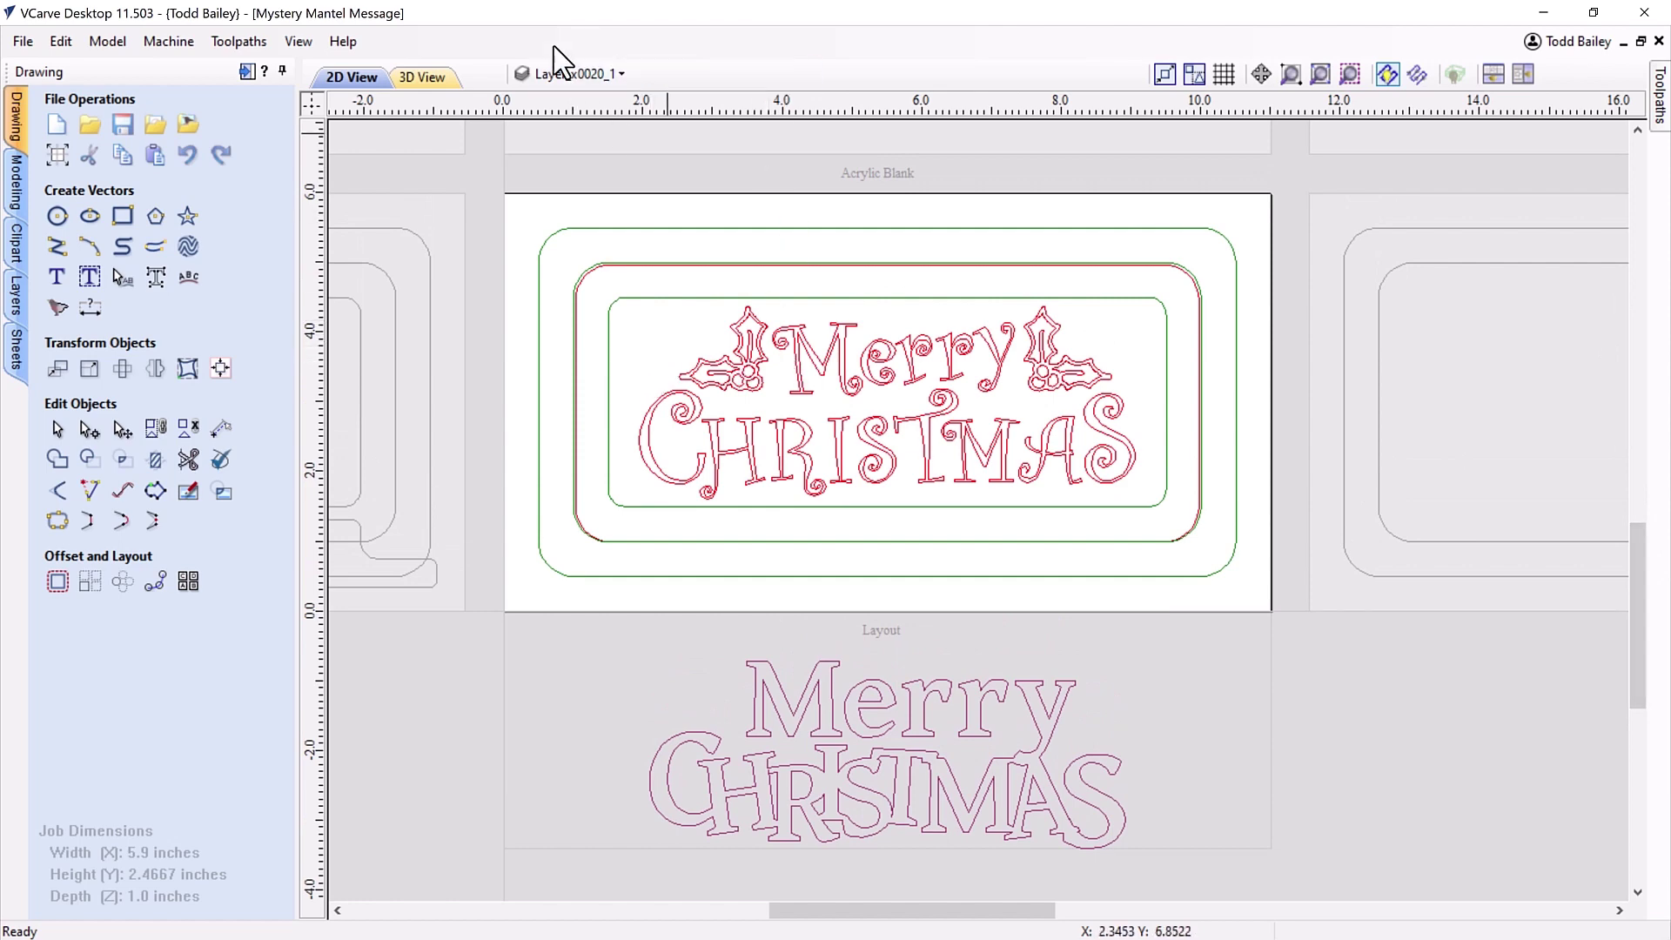
left_click(612, 75)
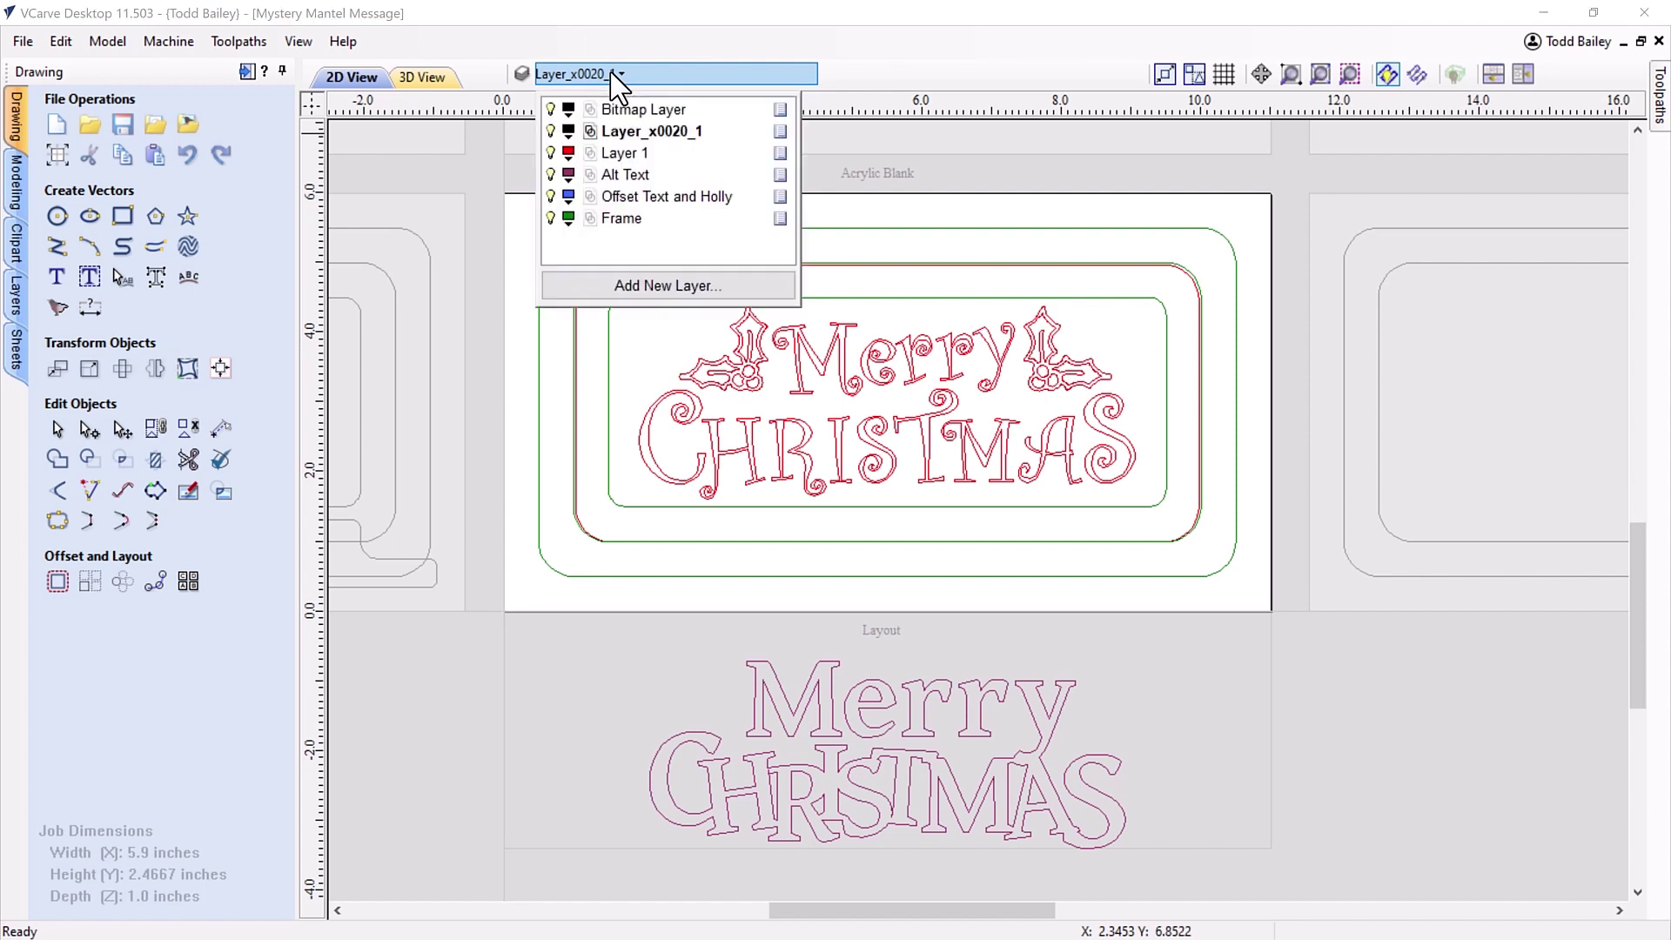
right_click(623, 158)
mouse_move(694, 222)
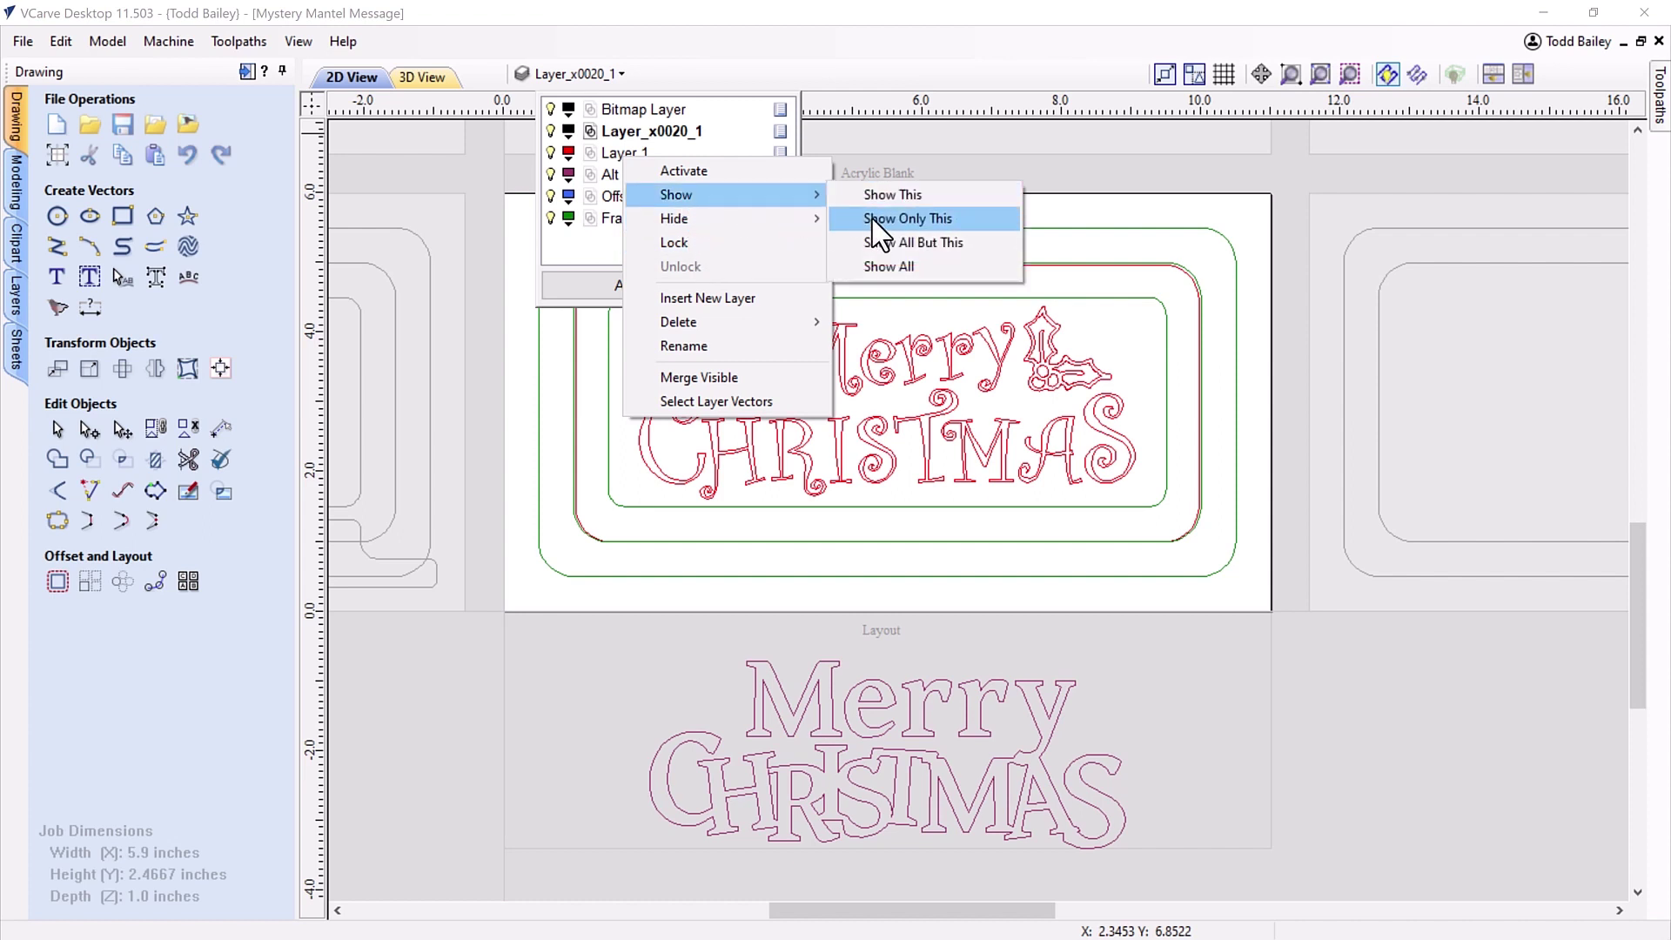
left_click(907, 220)
left_click(929, 223)
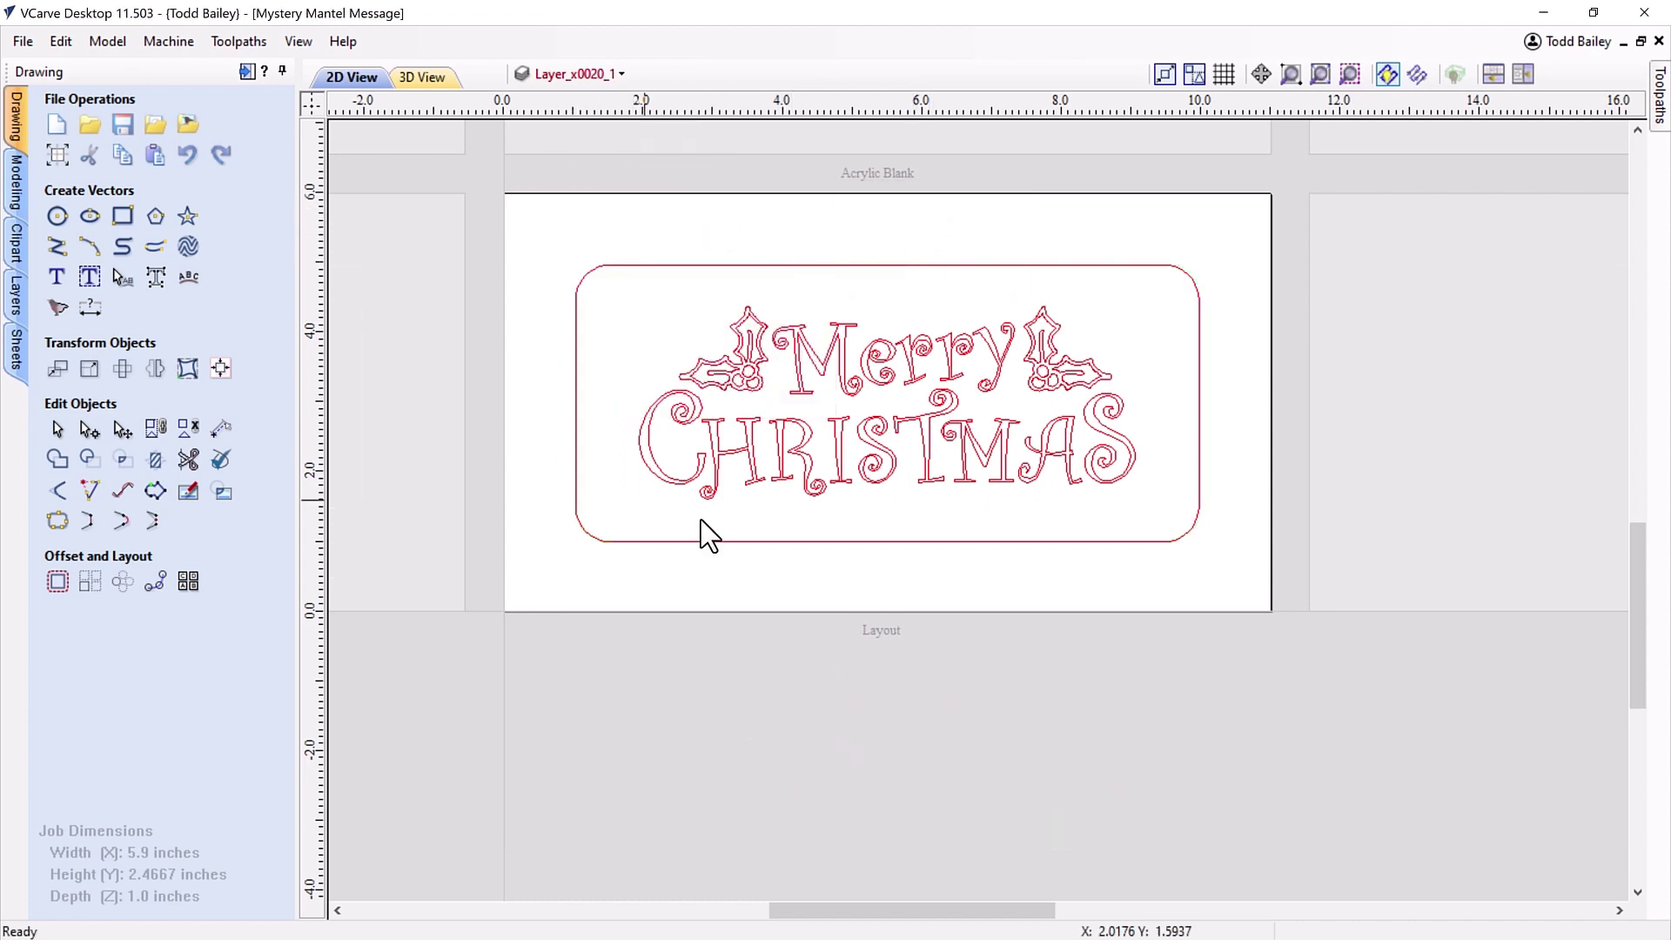
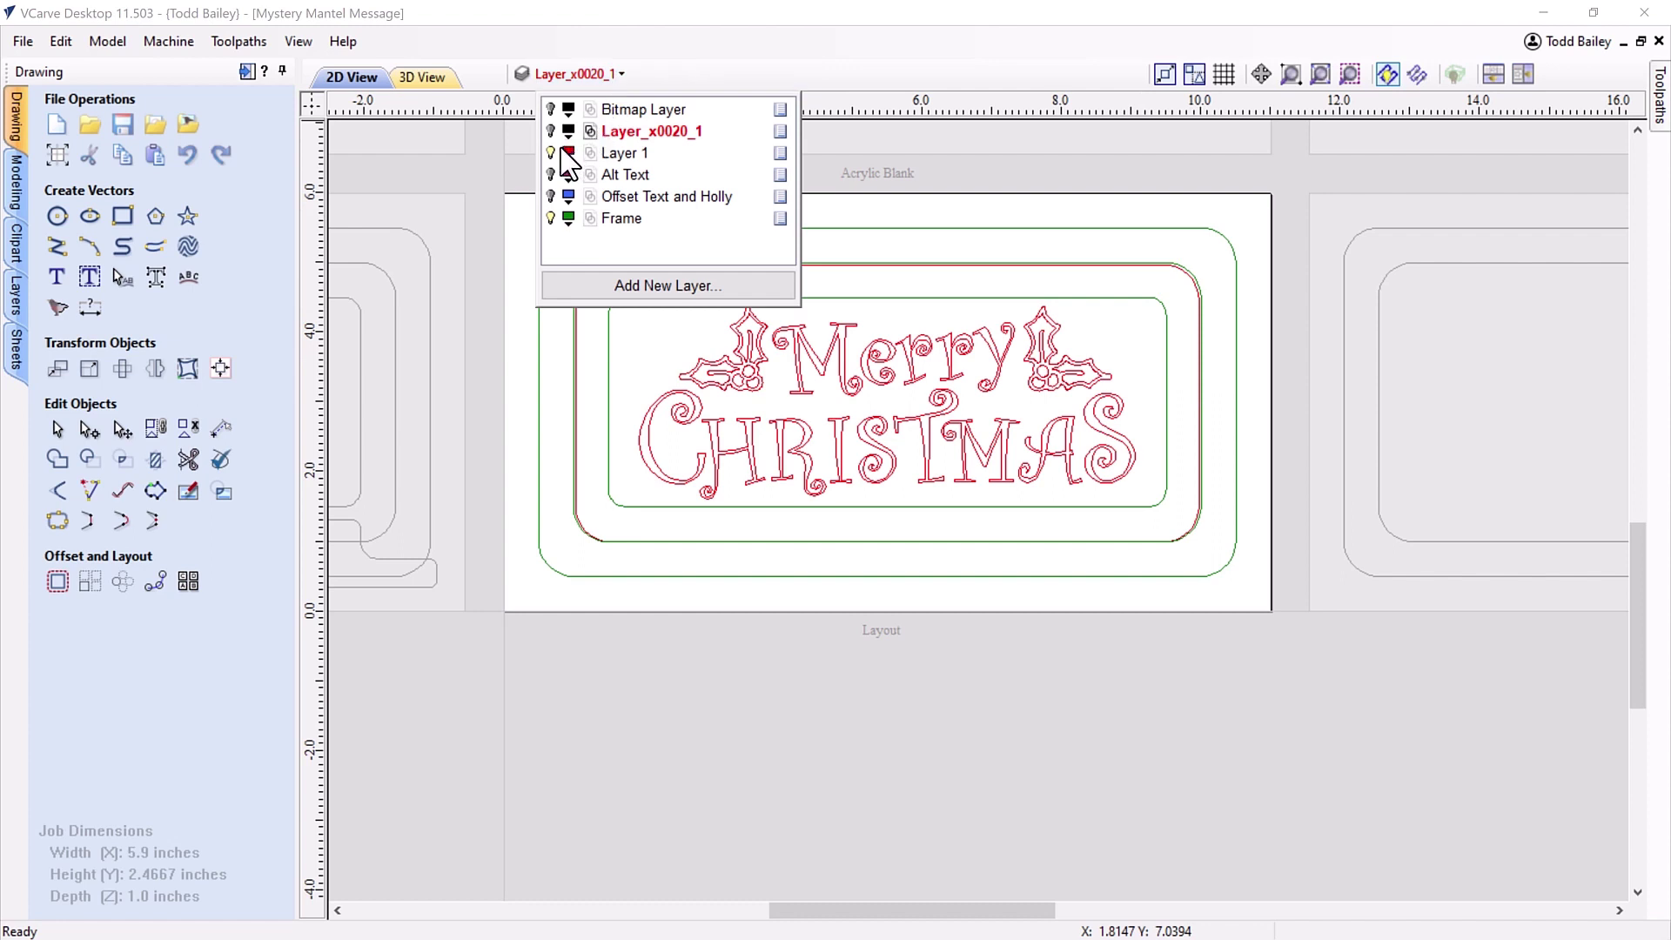
Hide Layer 1 to view only the Frame outlines on the Layout sheet, and show Layer 1 again over them.
left_click(550, 153)
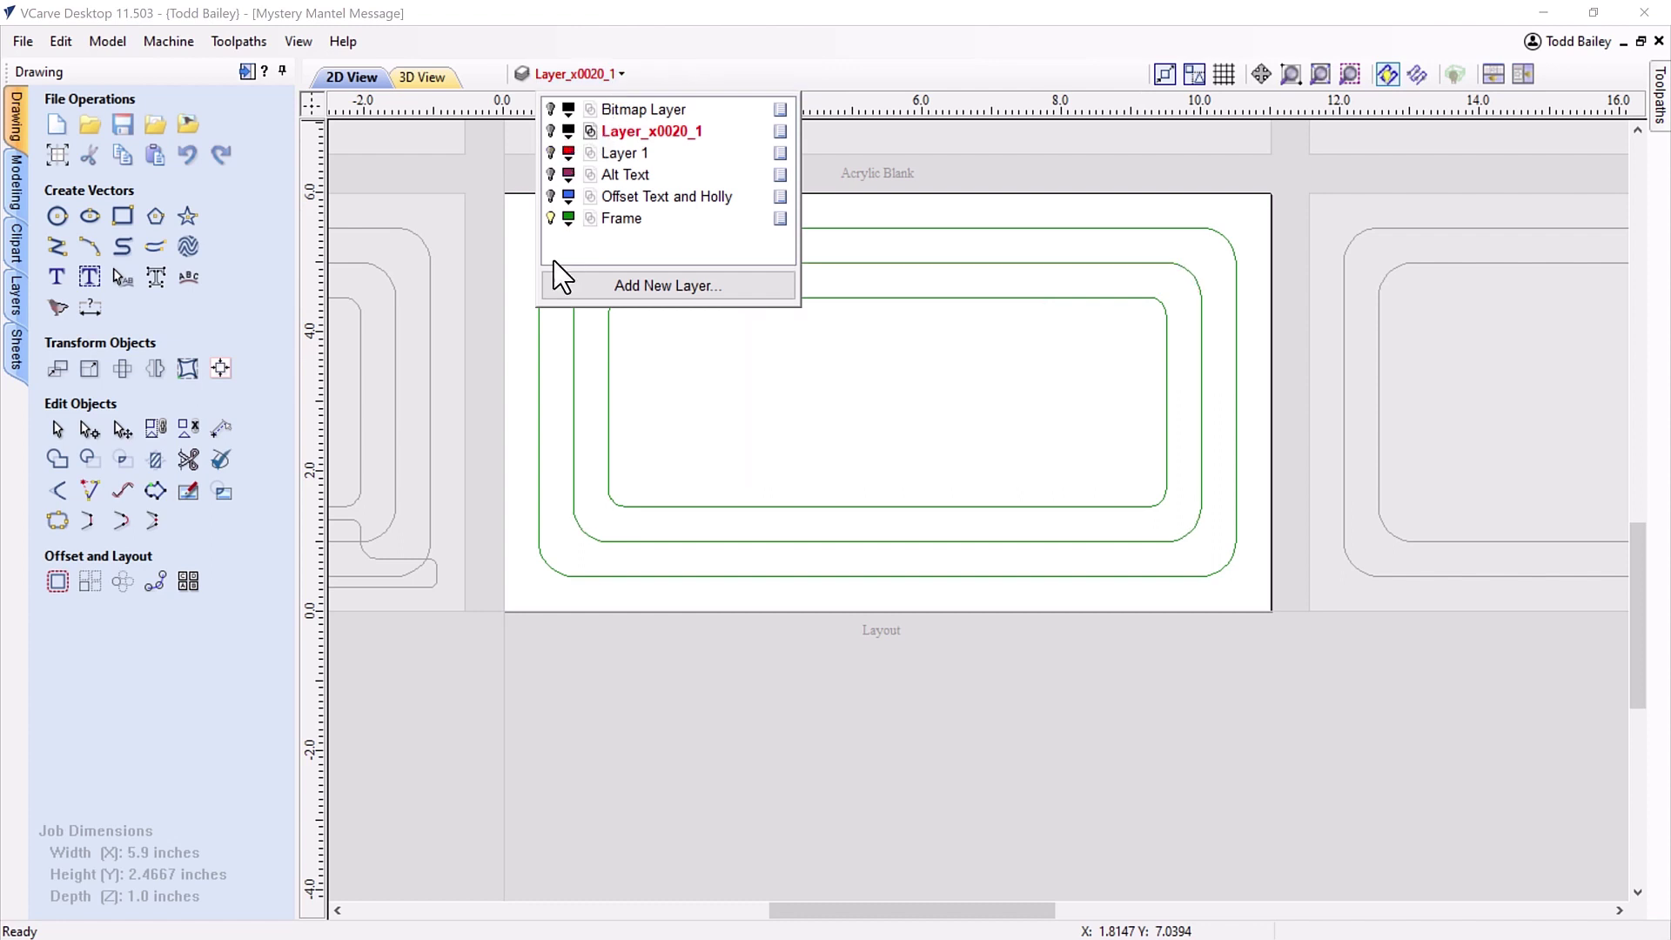
left_click(520, 331)
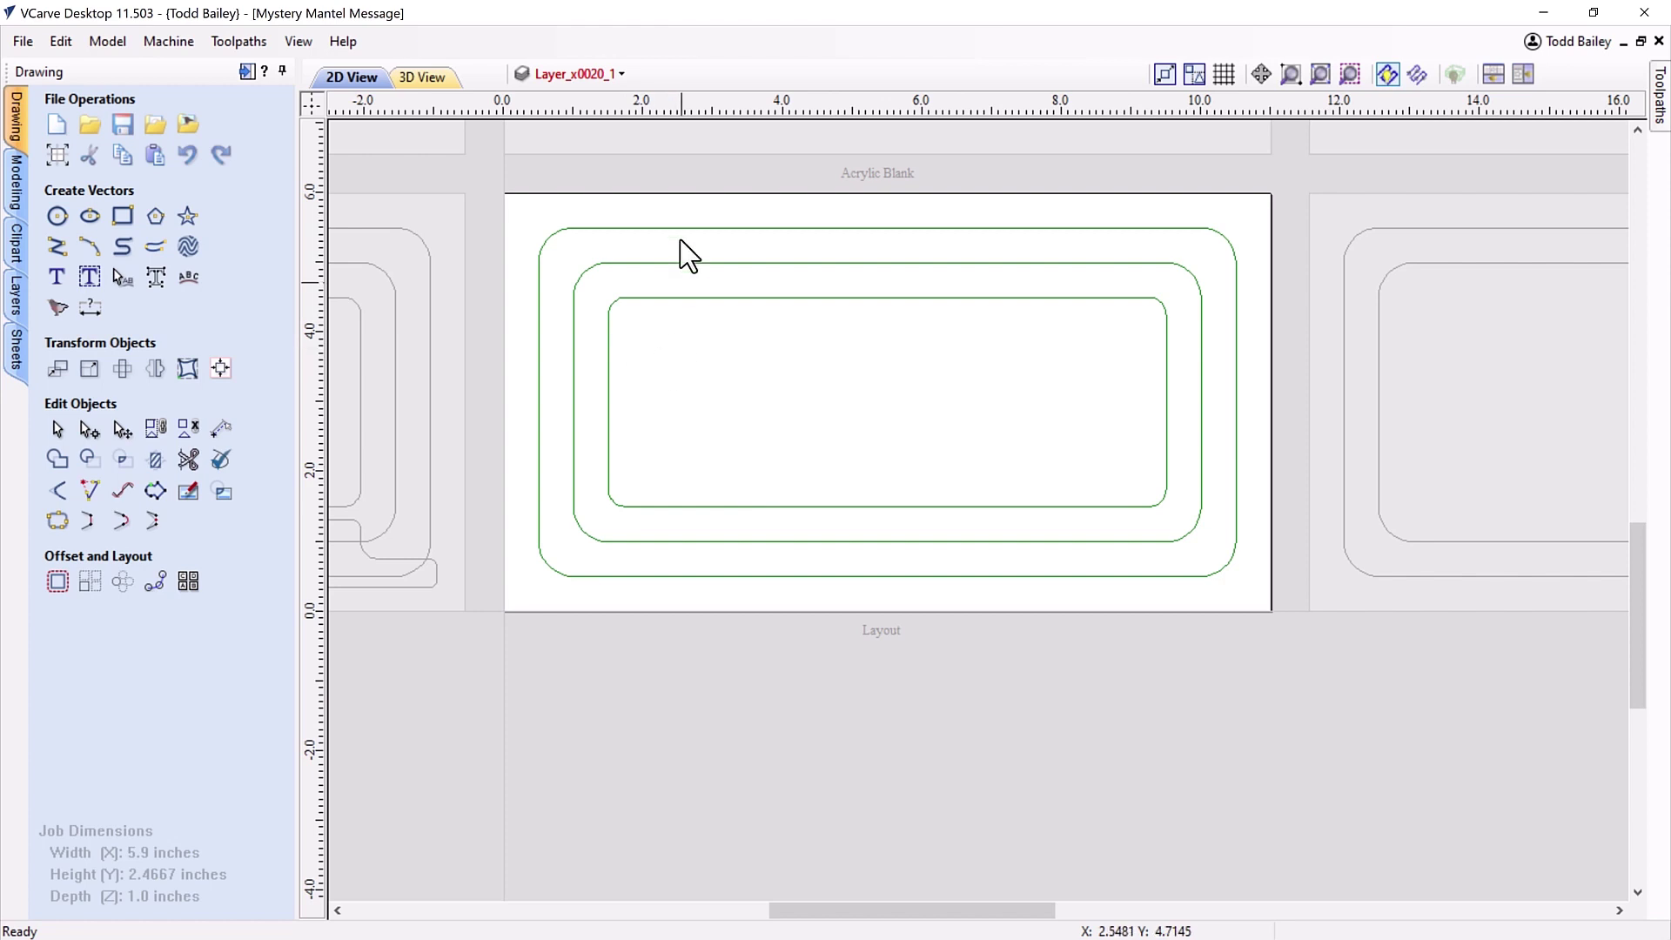
left_click(621, 68)
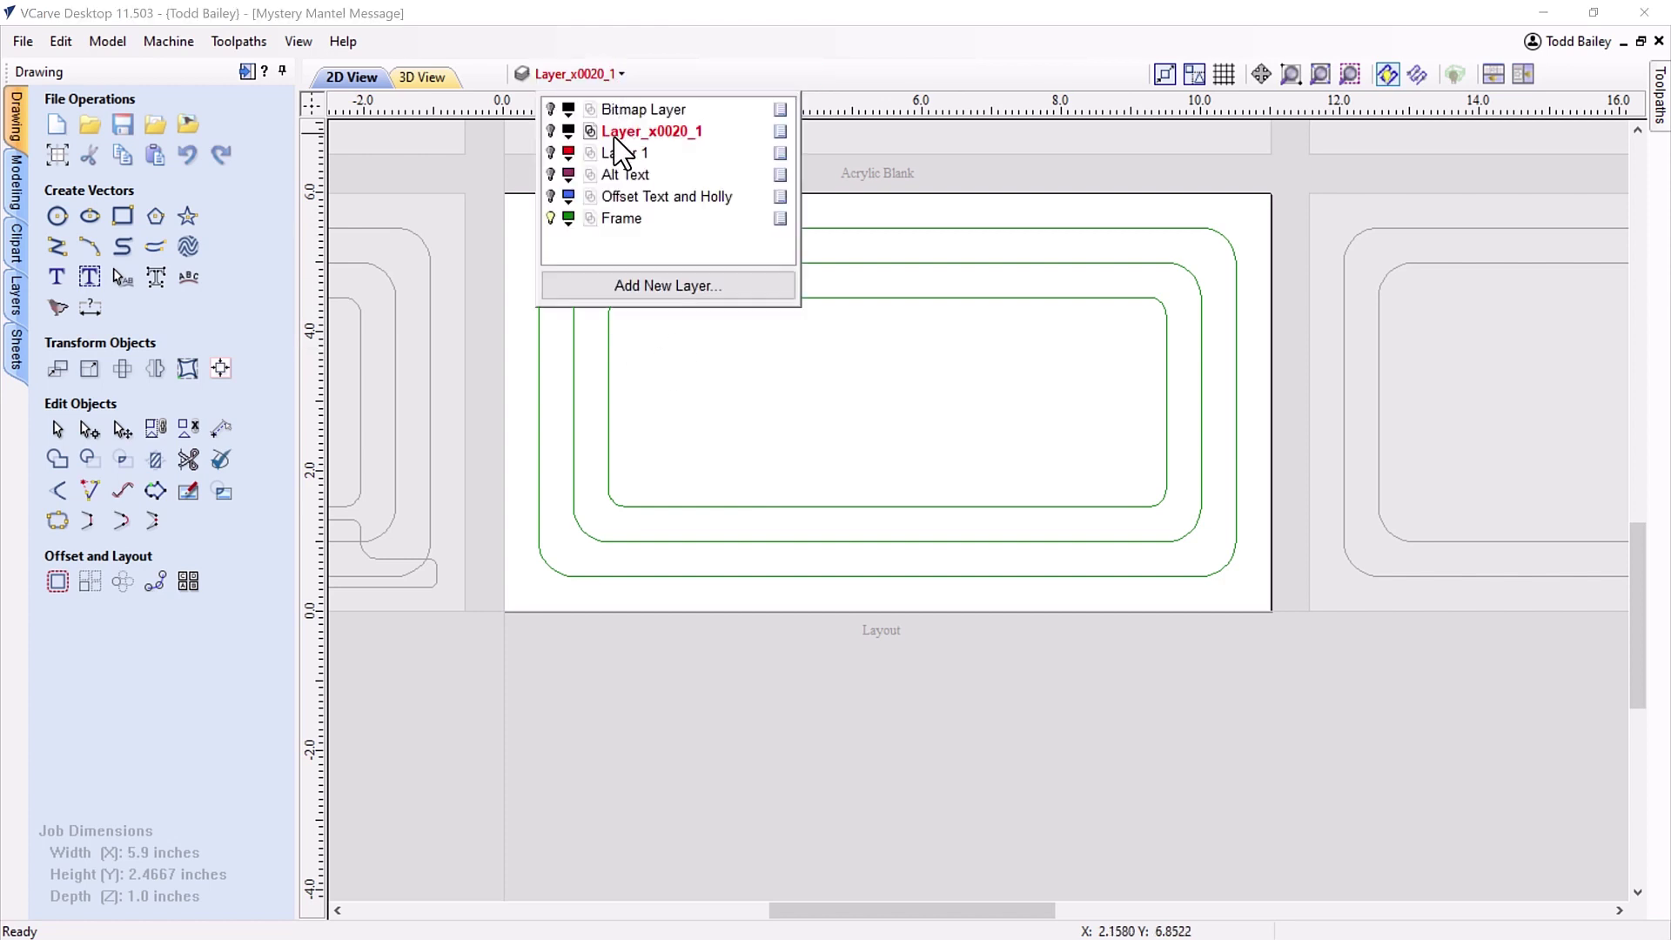
left_click(549, 152)
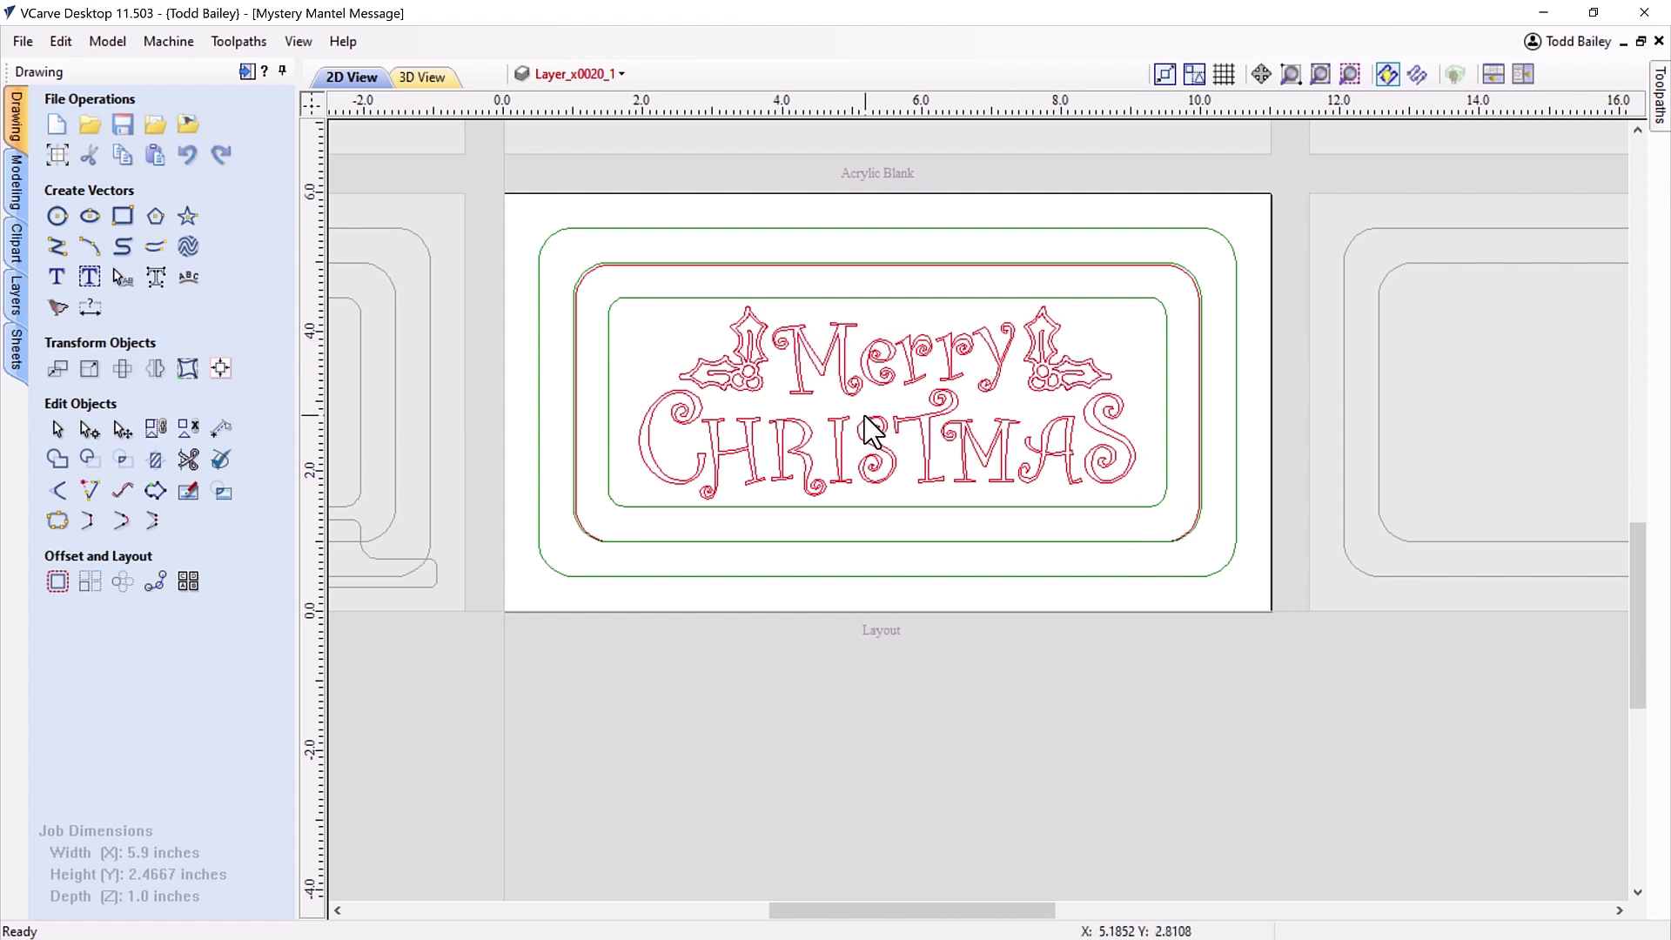
Show all remaining hidden layers: Alt Text, Offset Text and Holly, Bitmap Layer and Layer_x0020_1.
scroll(864, 418, "down", 1)
left_click(636, 82)
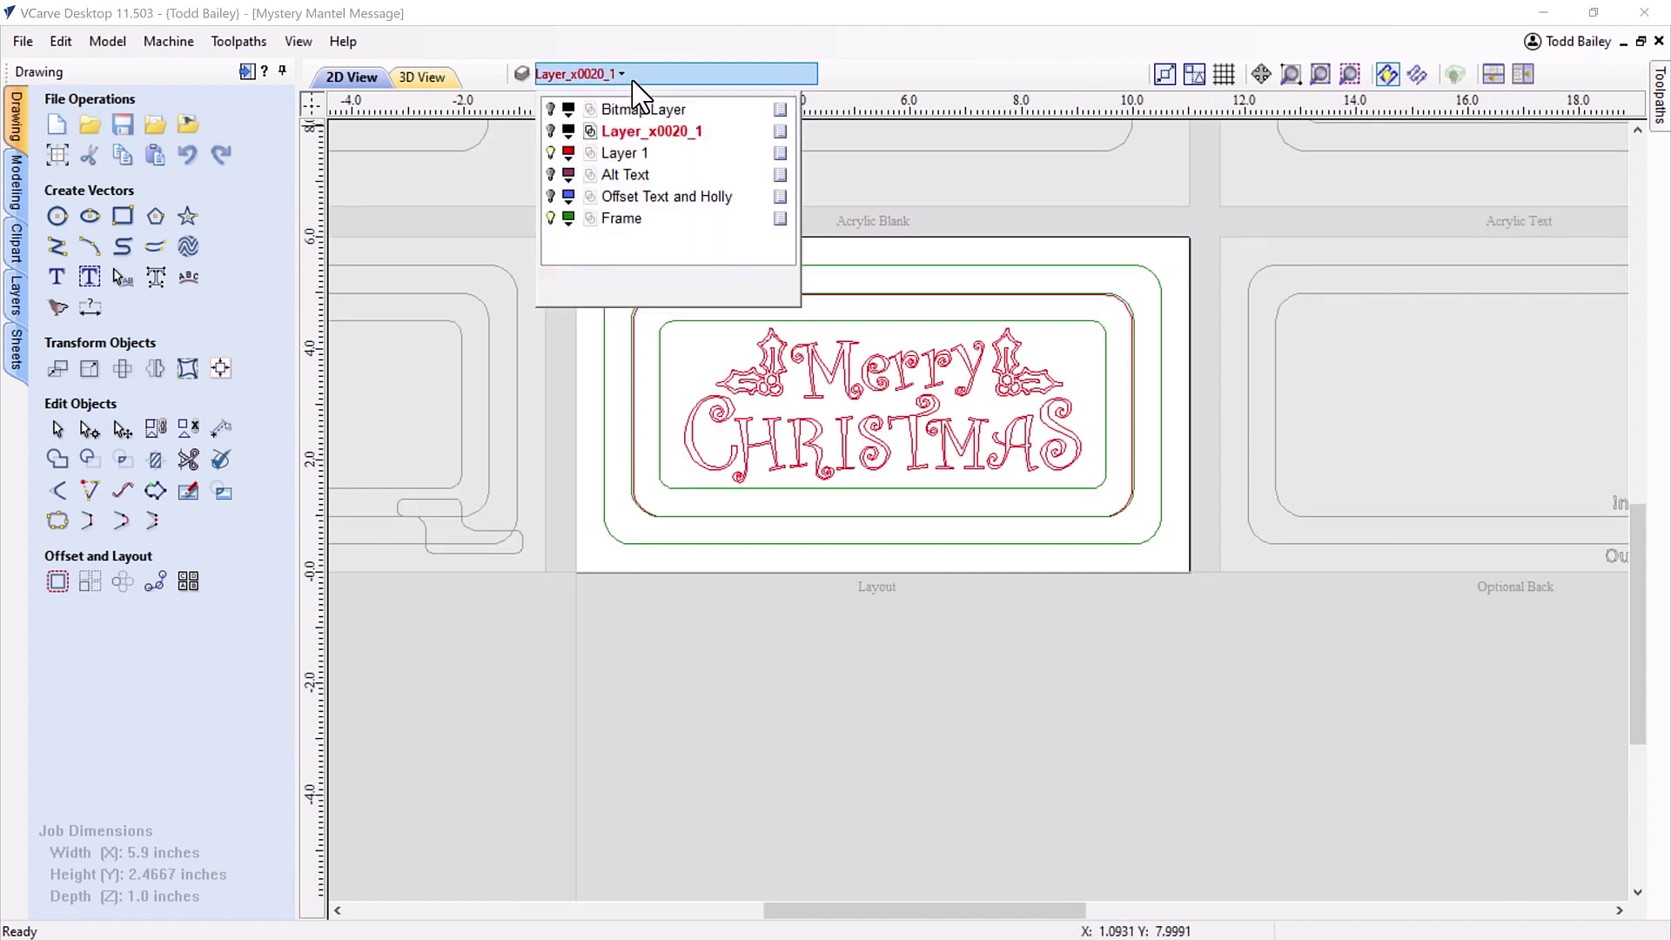
left_click(551, 174)
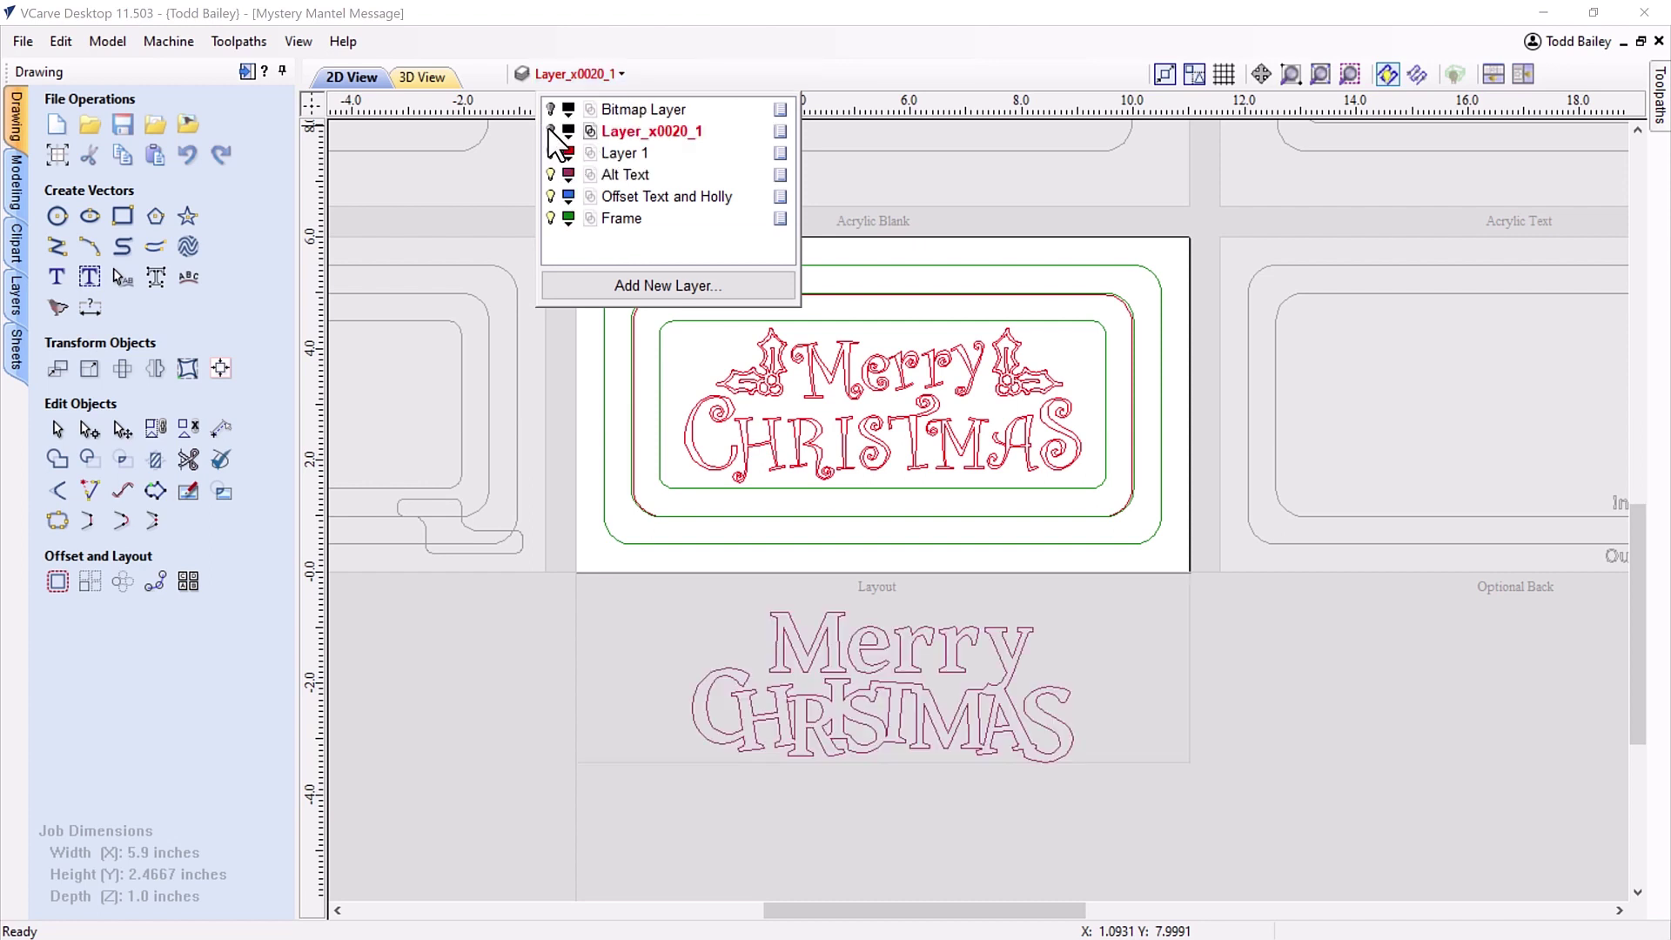
left_click(550, 109)
scroll(875, 366, "down", 1)
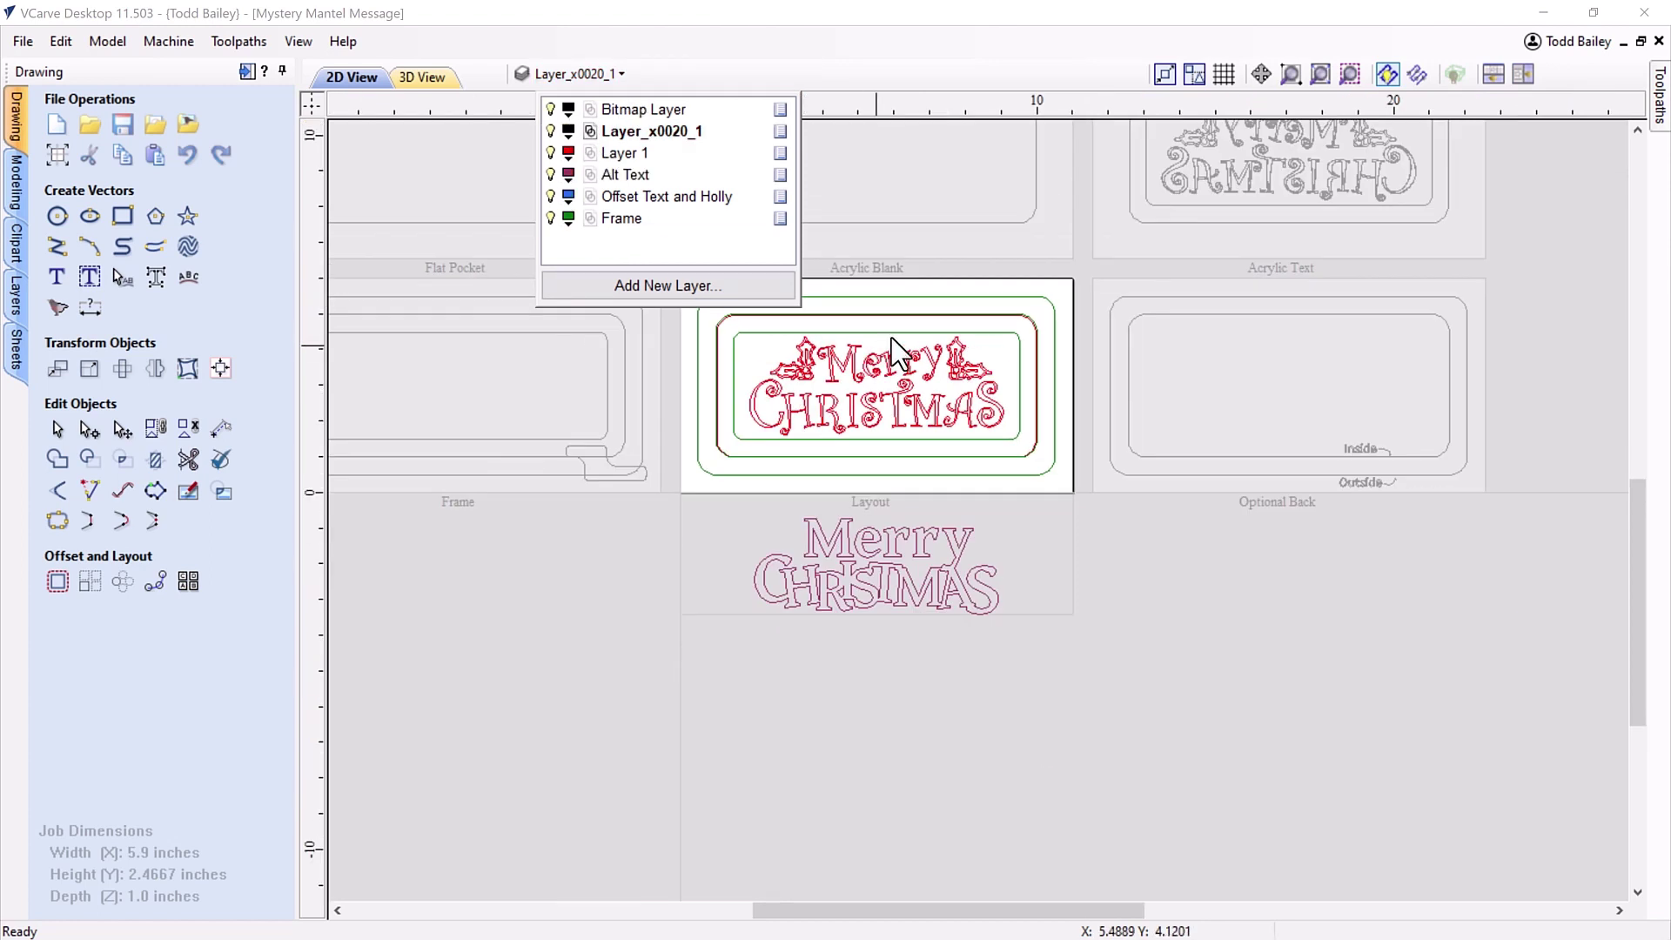
left_click(895, 261)
Review the Acrylic Blank and Flat Pocket sheets in turn, and make the Acrylic Text sheet active.
scroll(979, 357, "down", 1)
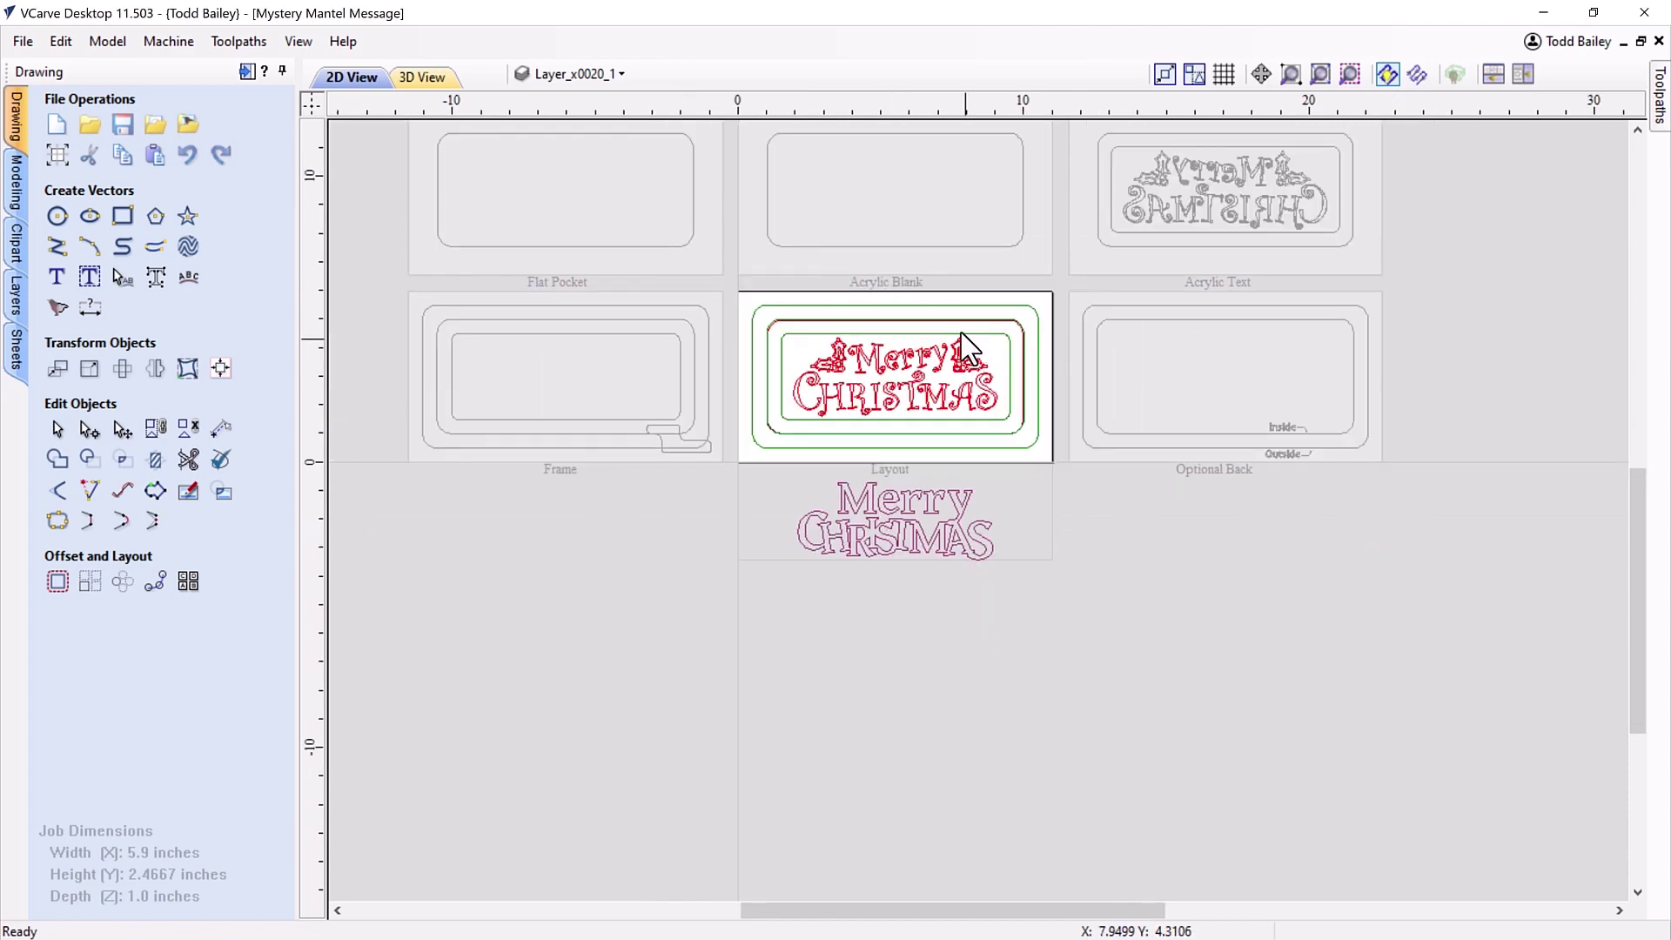
scroll(957, 269, "up", 1)
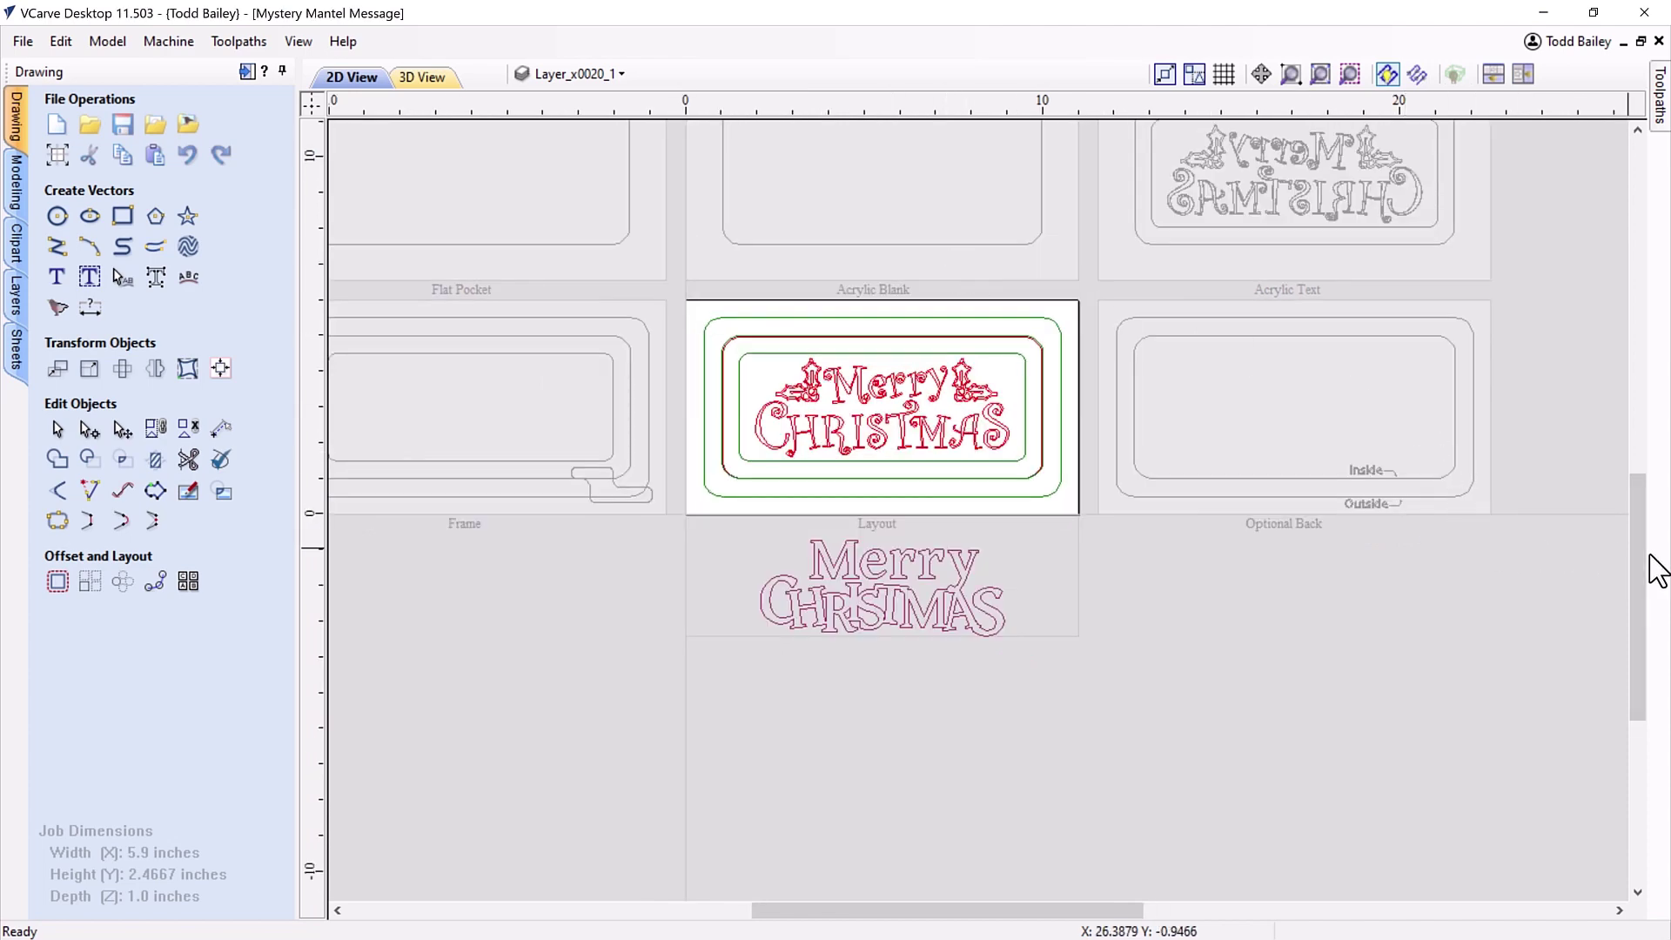
left_click_drag(1647, 575, 1641, 540)
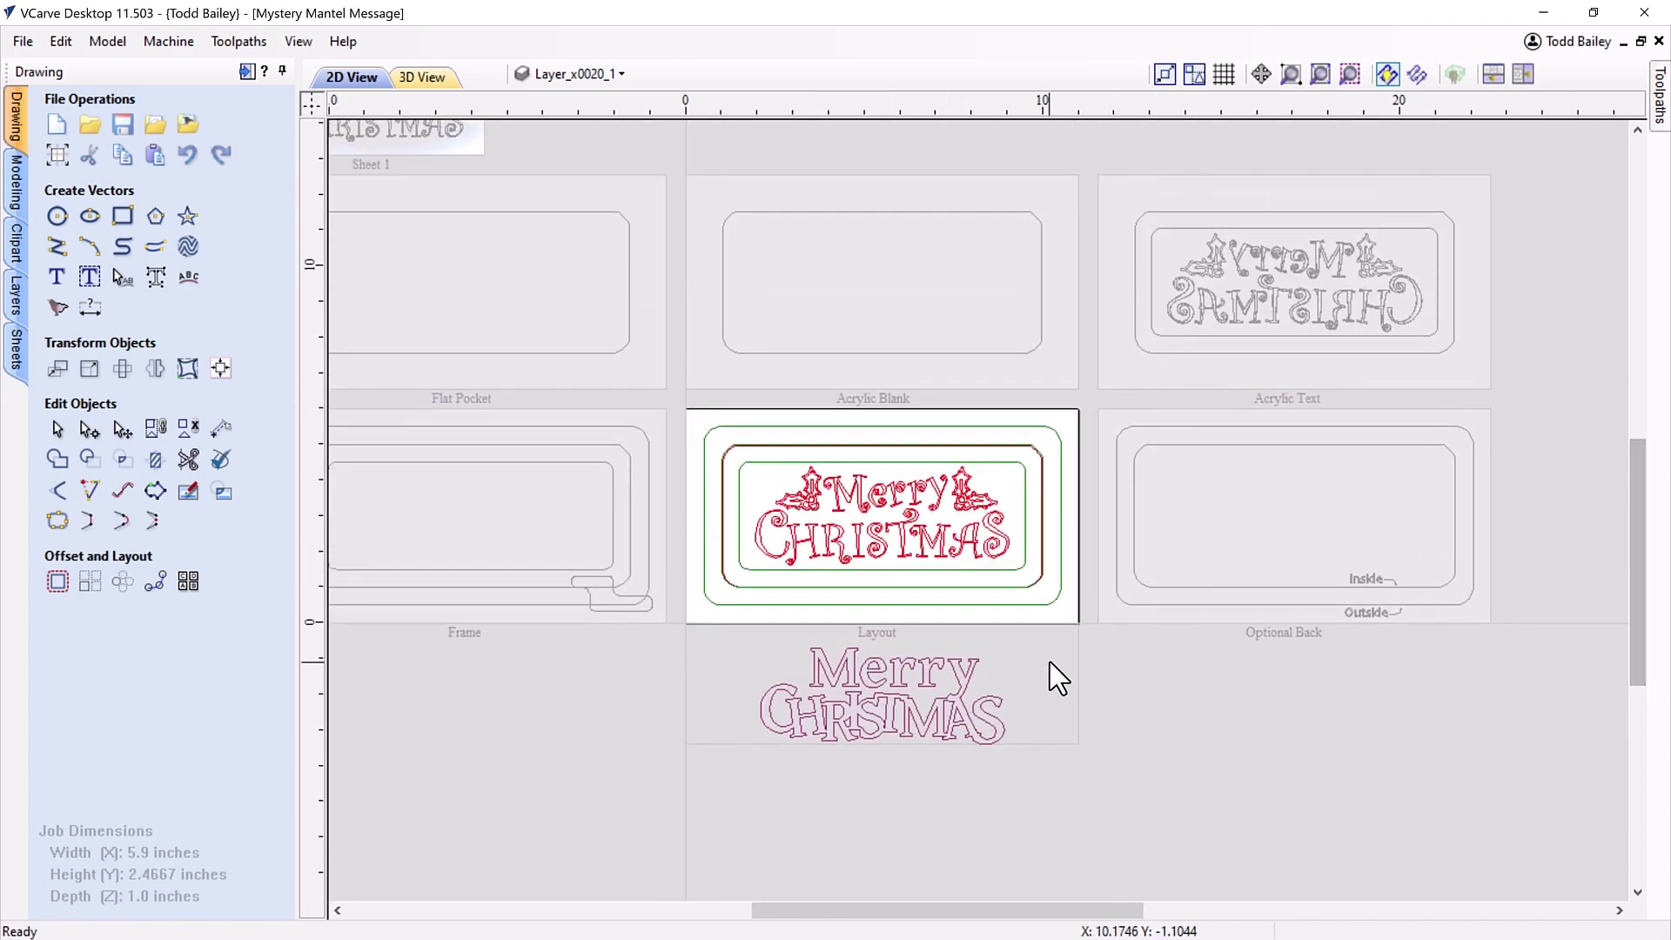
left_click_drag(953, 910, 917, 903)
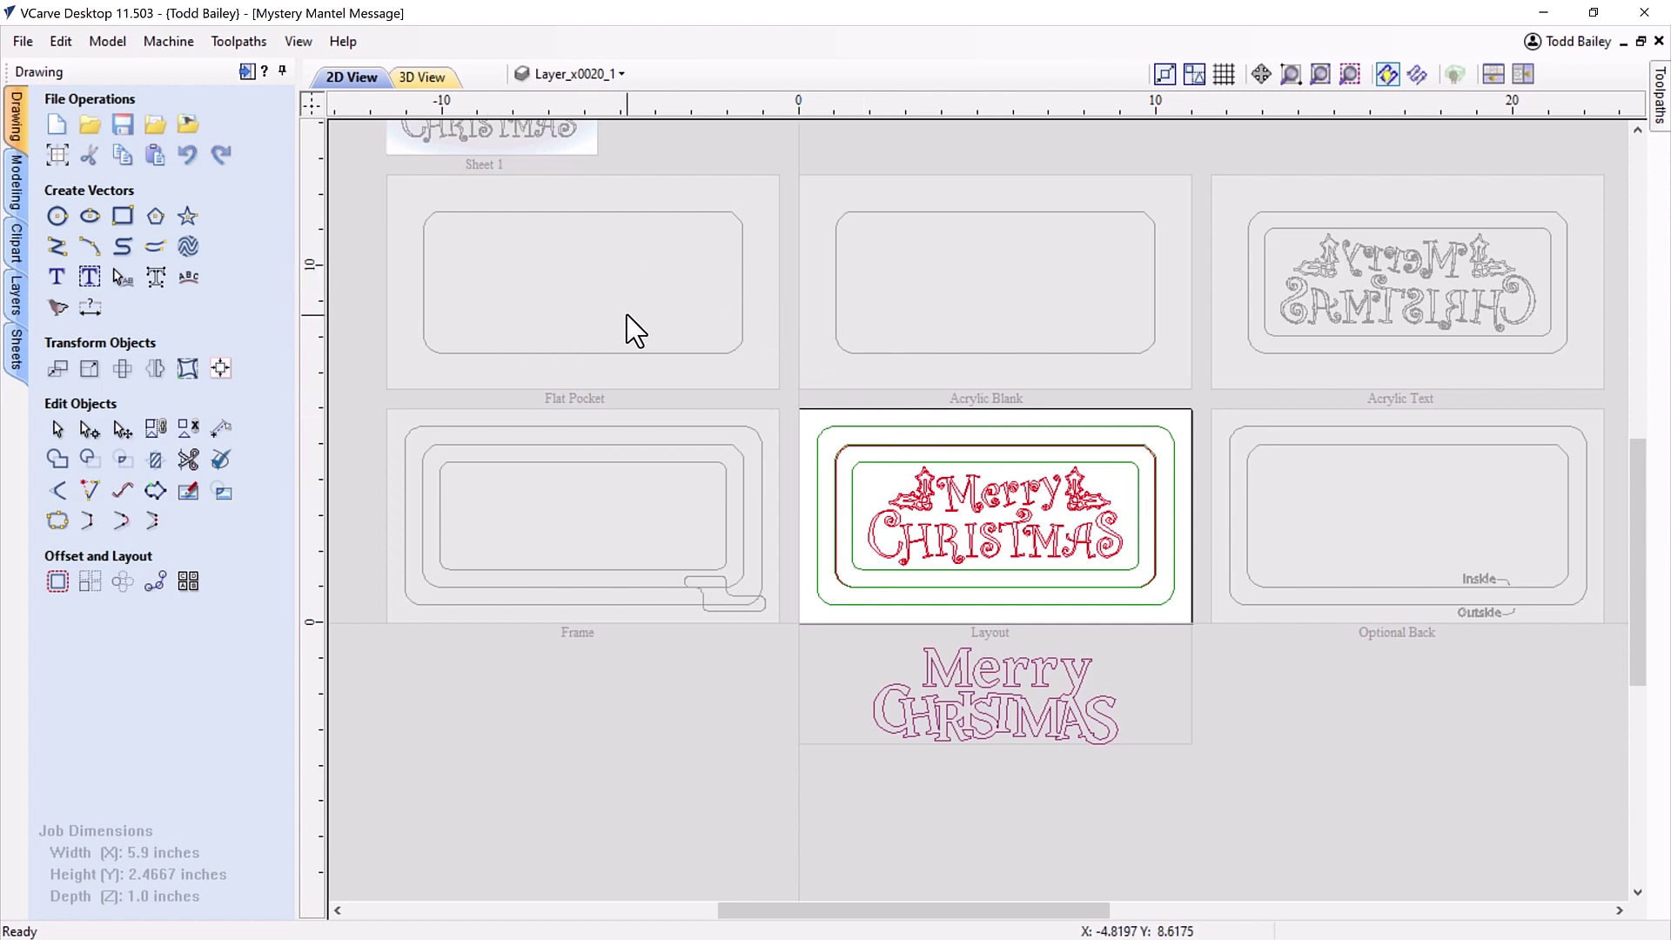
left_click(889, 383)
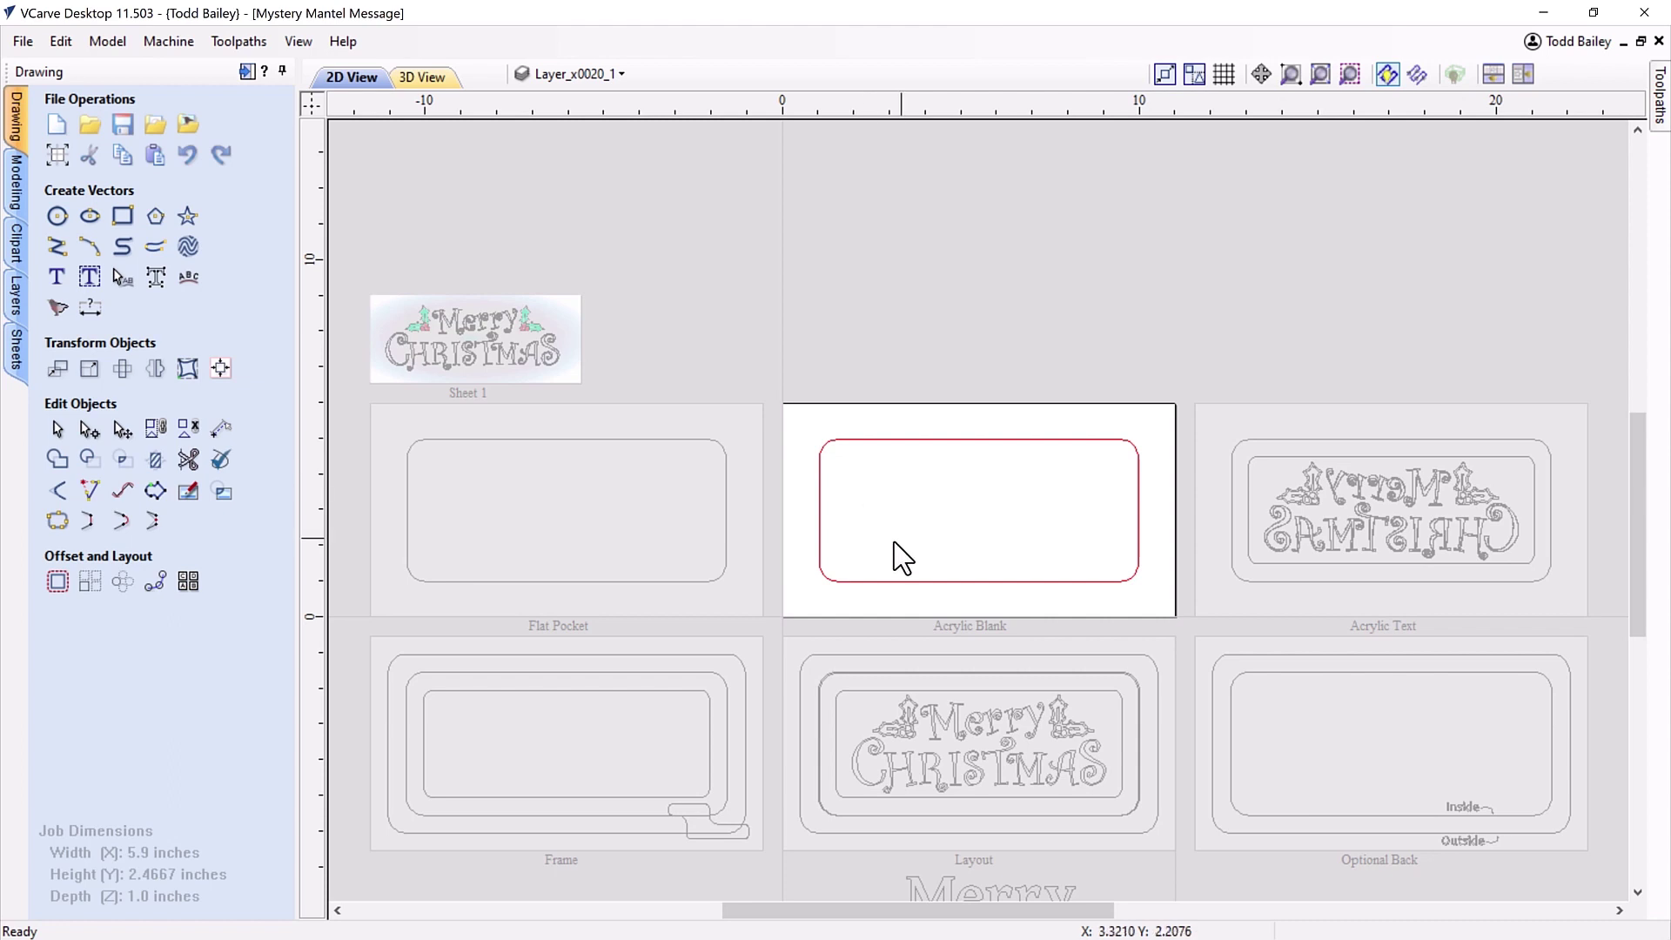
left_click(750, 601)
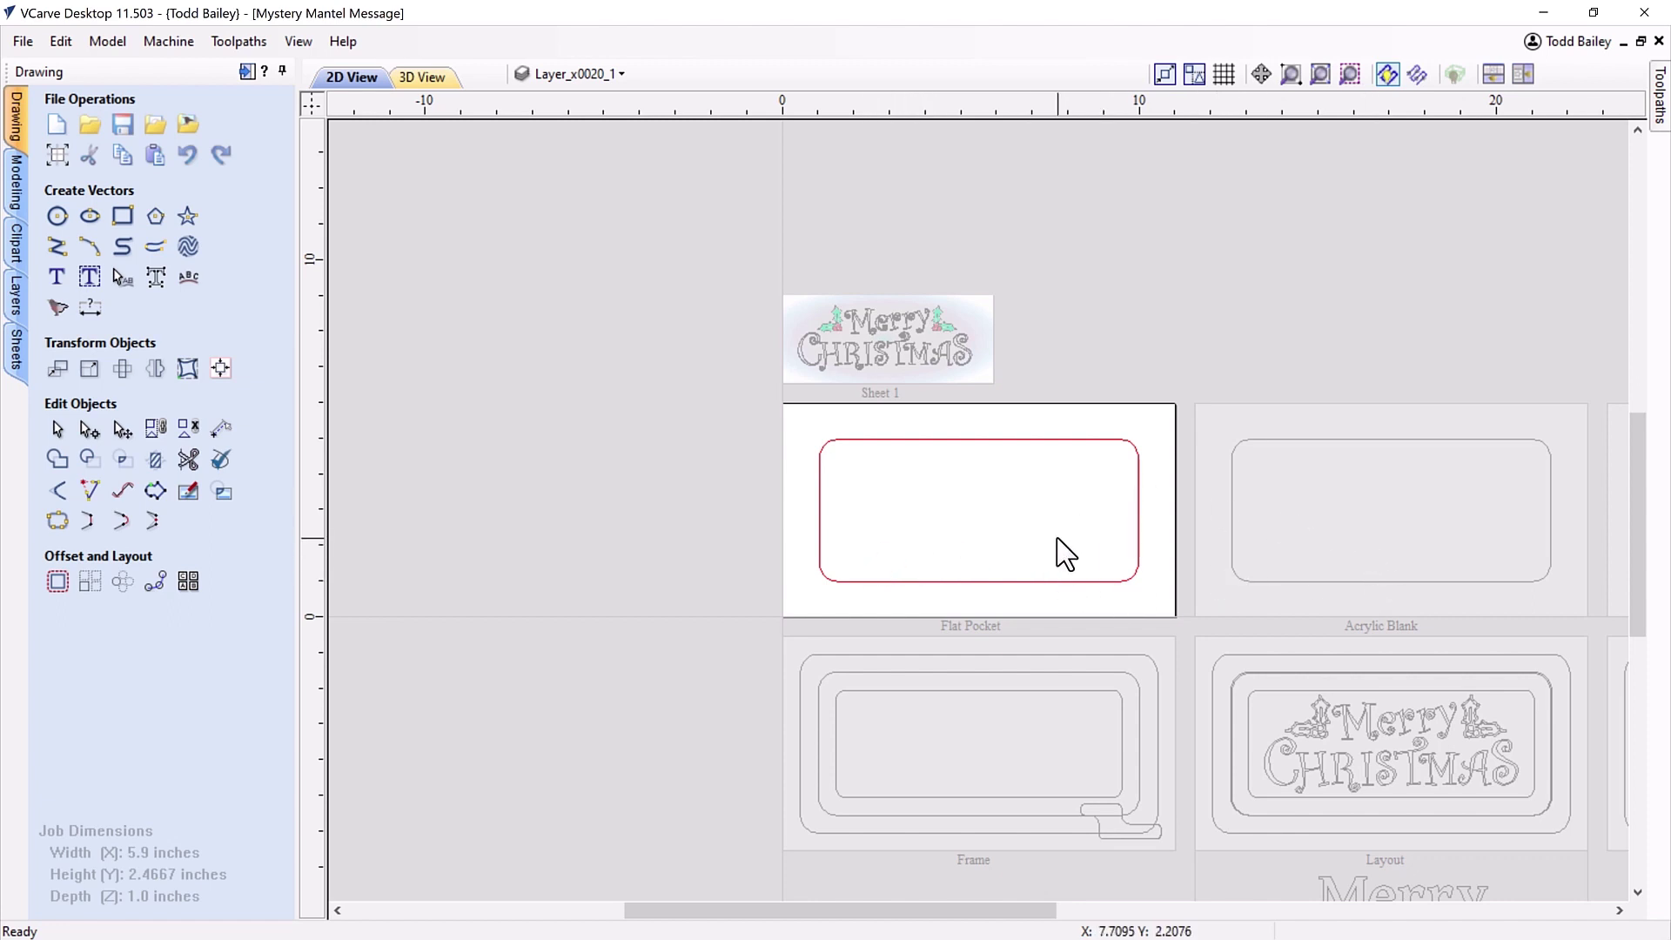
left_click_drag(989, 910, 1191, 914)
left_click(1176, 512)
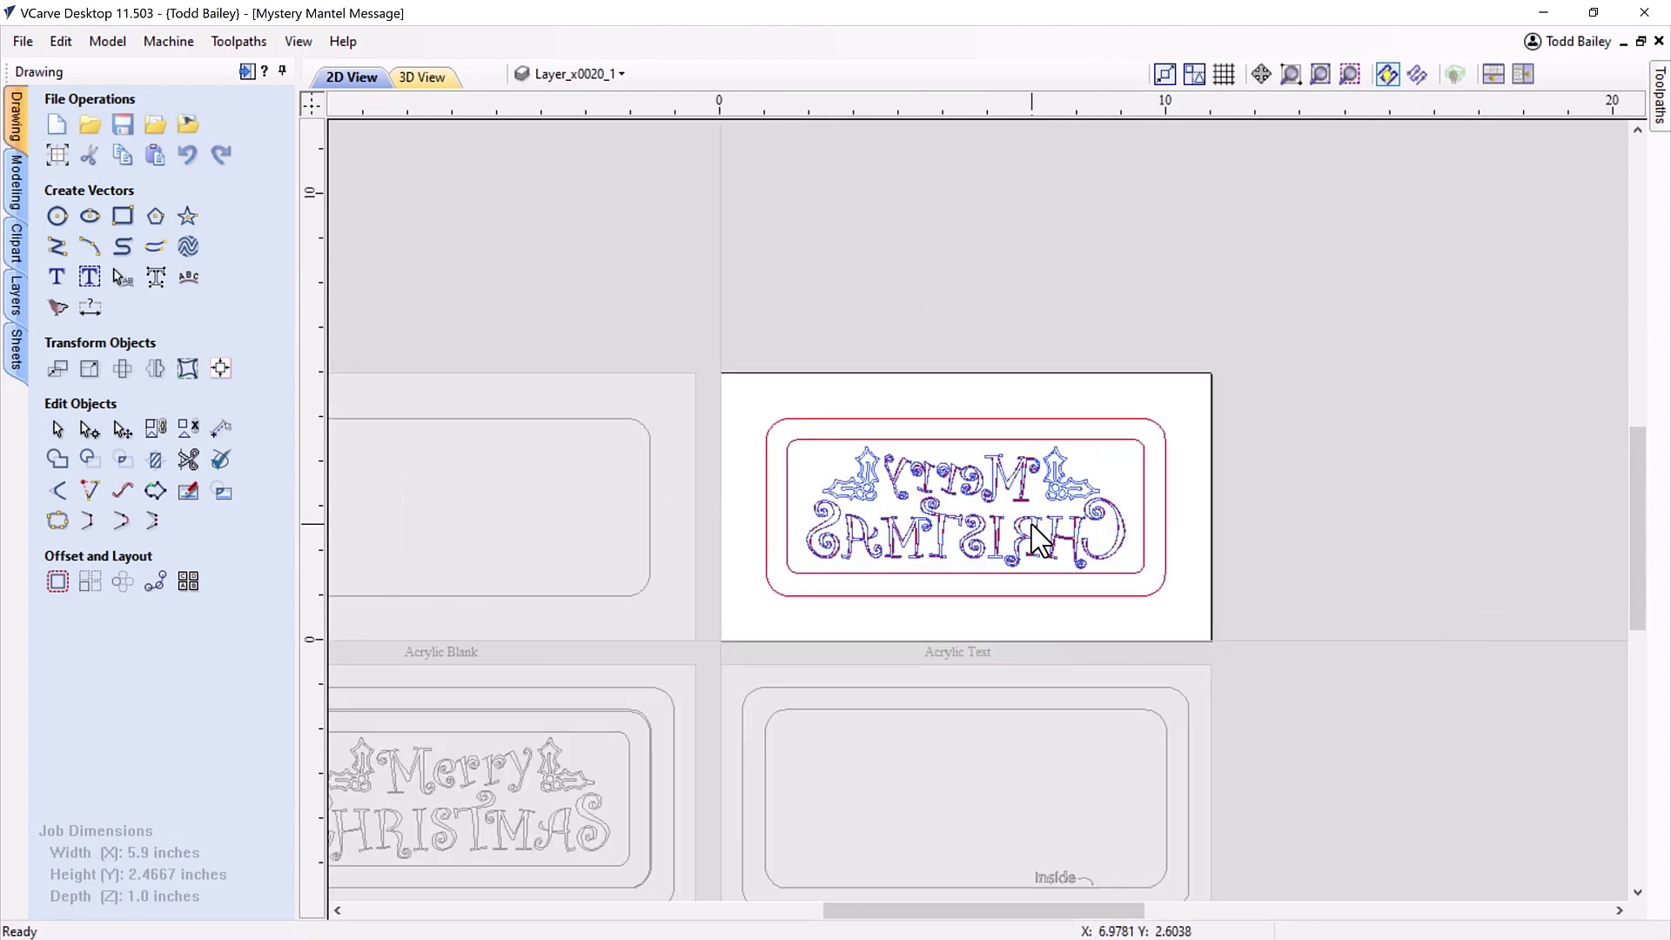
Examine how the blue offset vectors follow the red mirrored lettering on the Acrylic Text sheet.
scroll(858, 477, "up", 1)
scroll(783, 474, "down", 1)
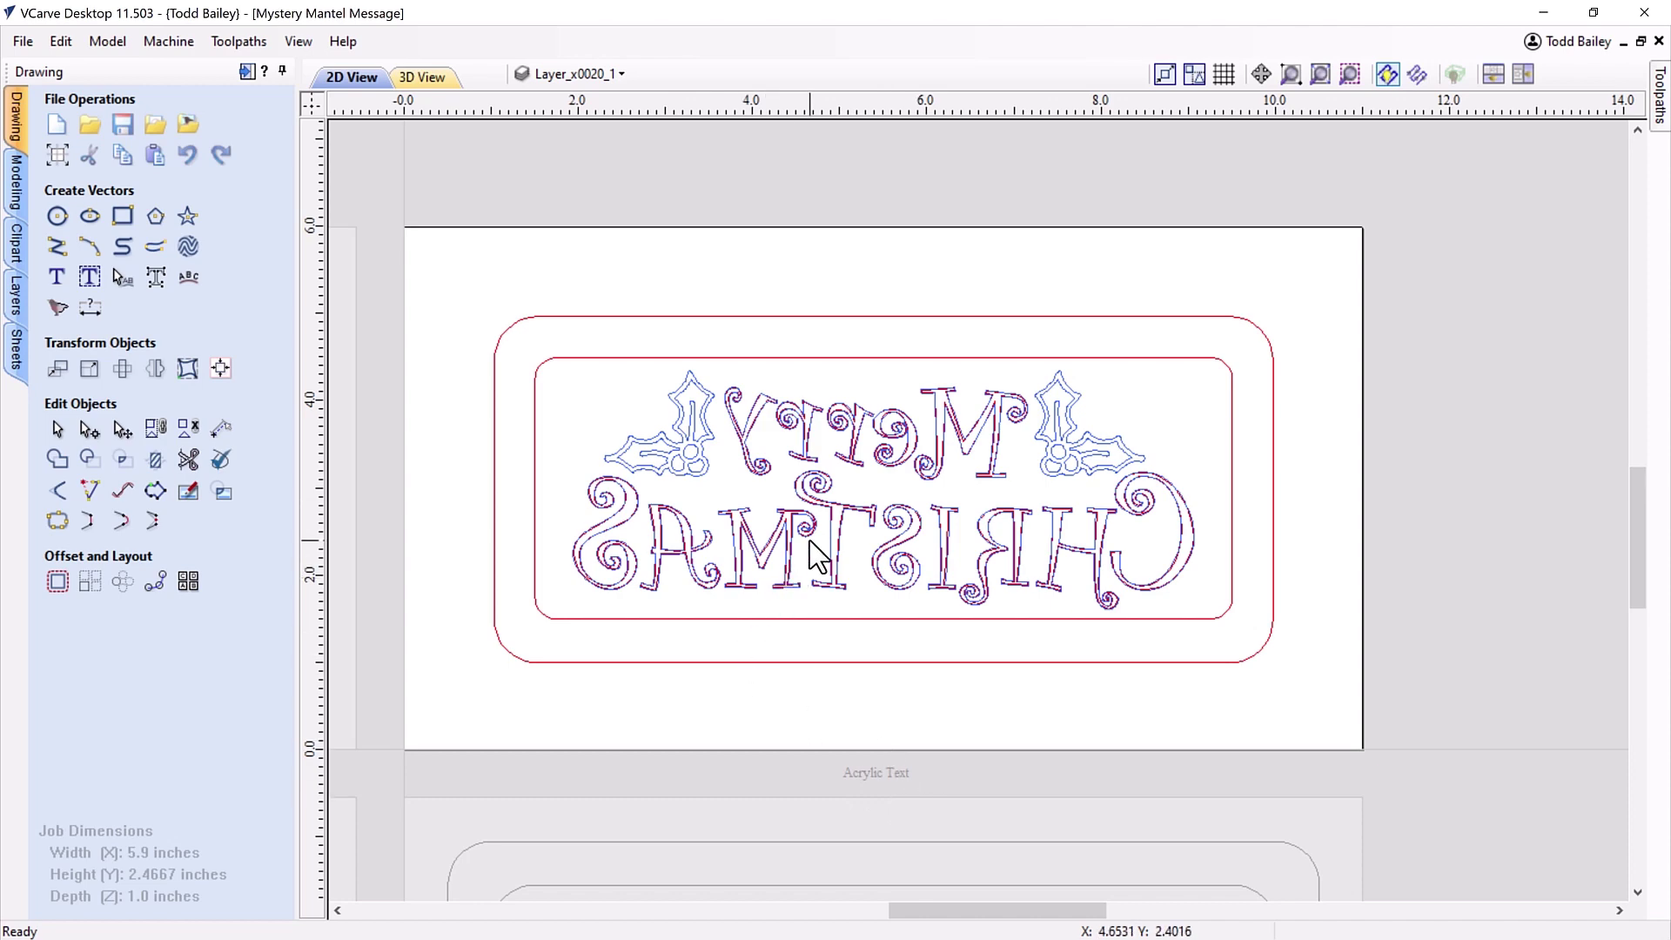
scroll(809, 540, "up", 2)
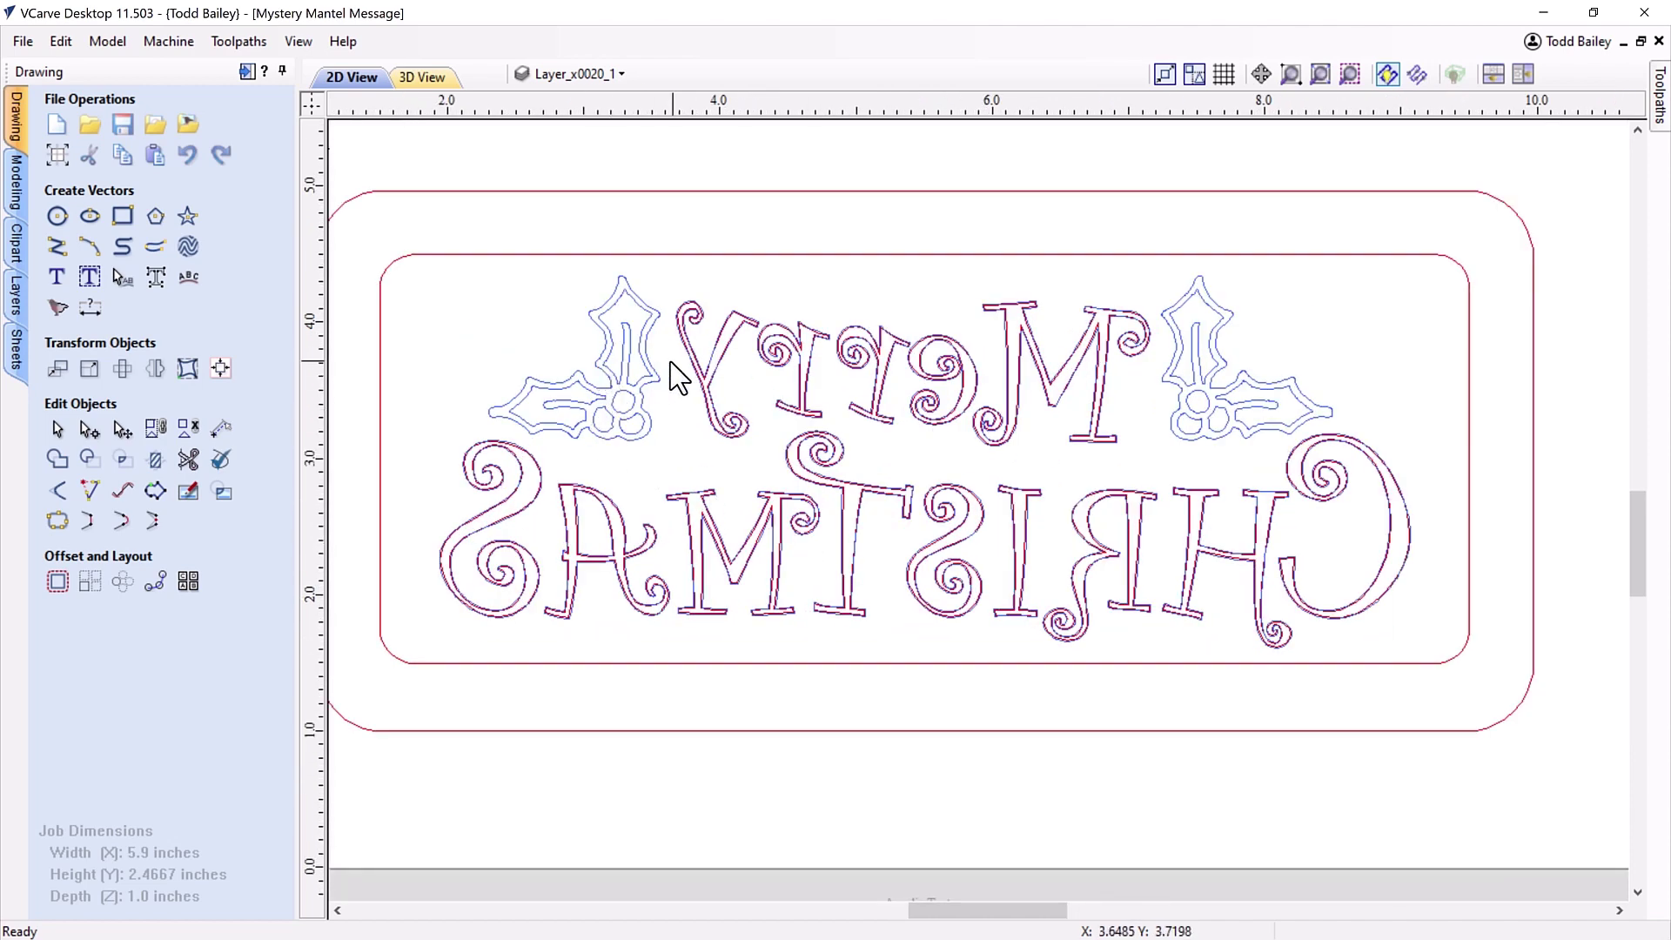
scroll(691, 367, "up", 3)
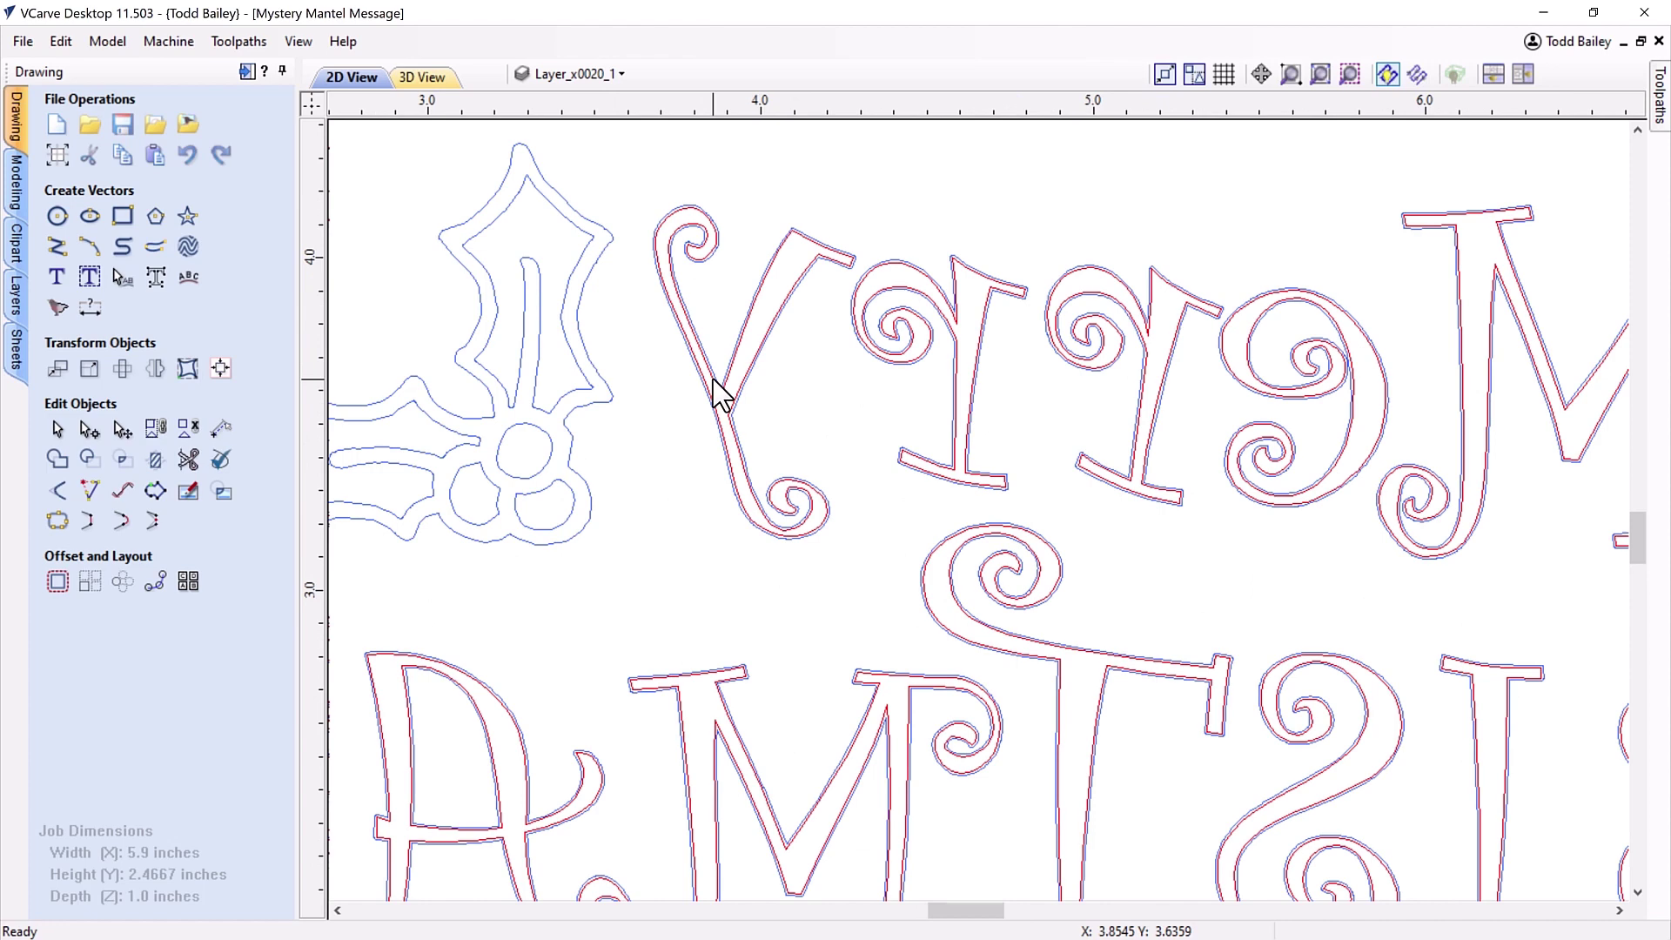
scroll(715, 382, "down", 4)
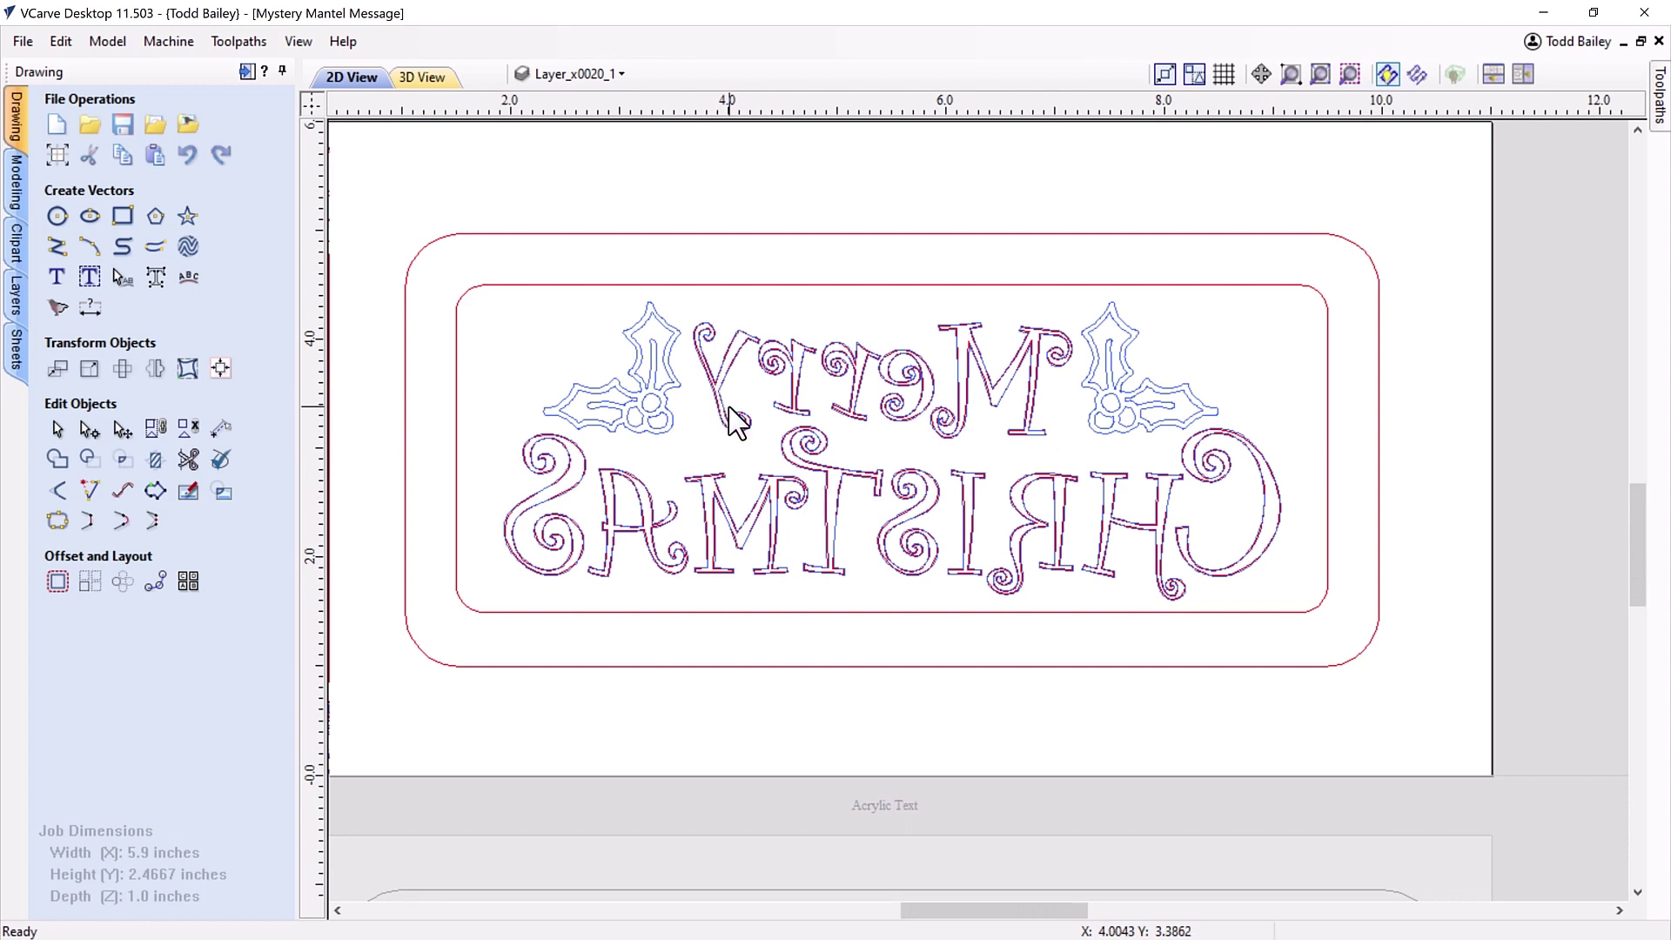
scroll(742, 427, "up", 3)
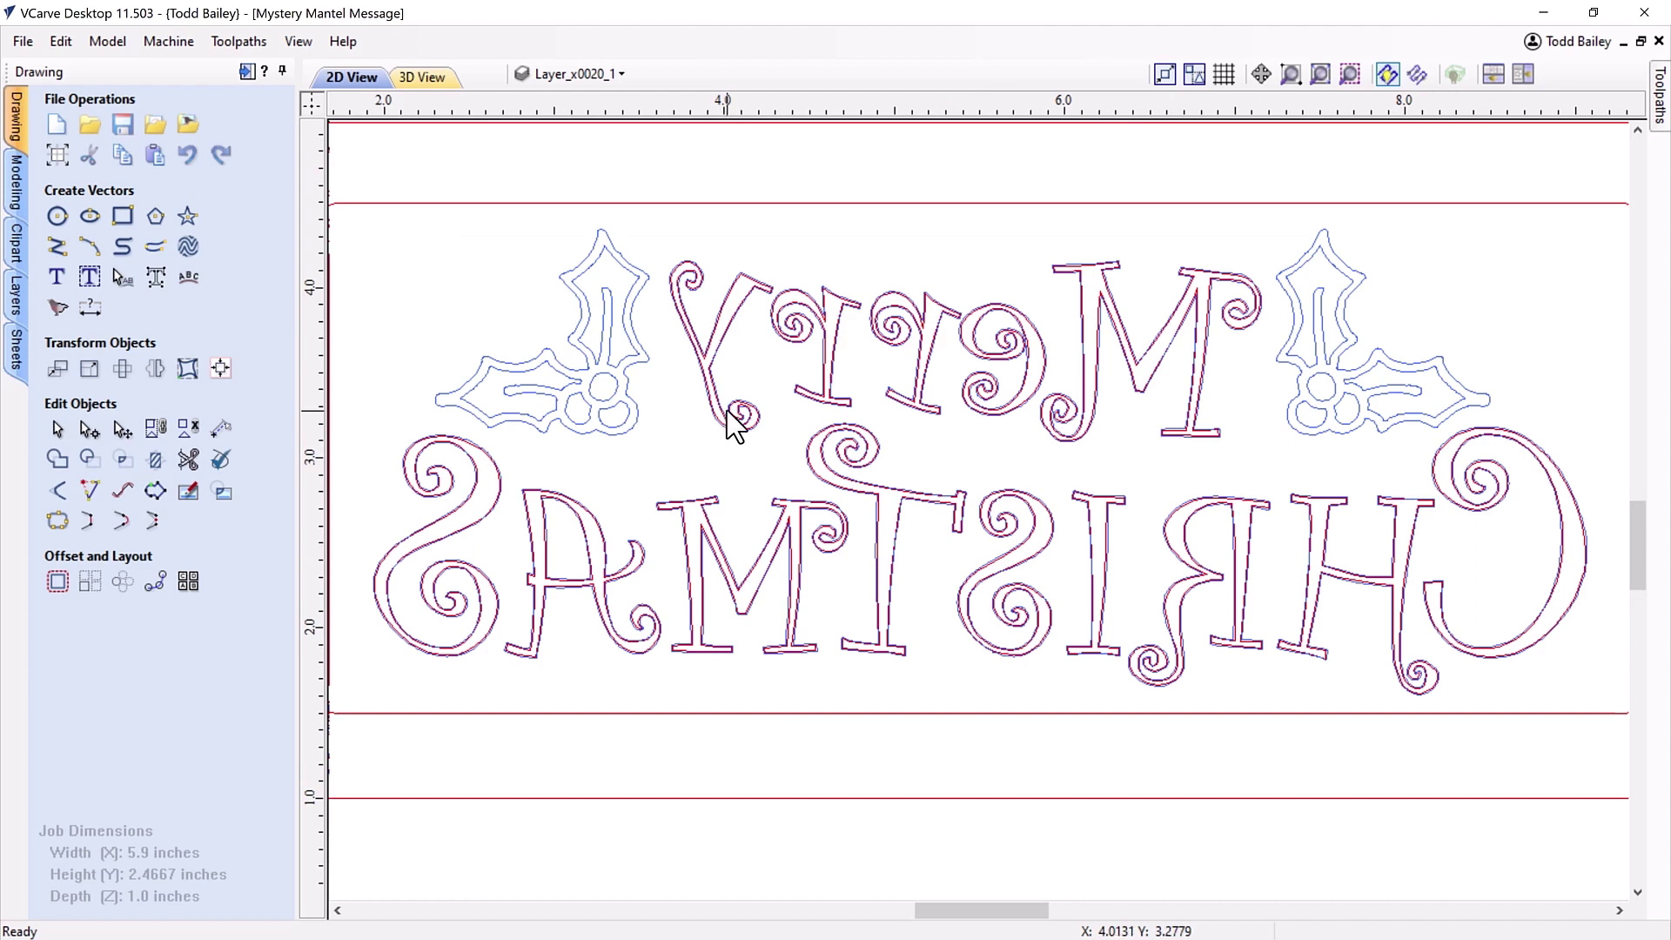
scroll(735, 427, "up", 2)
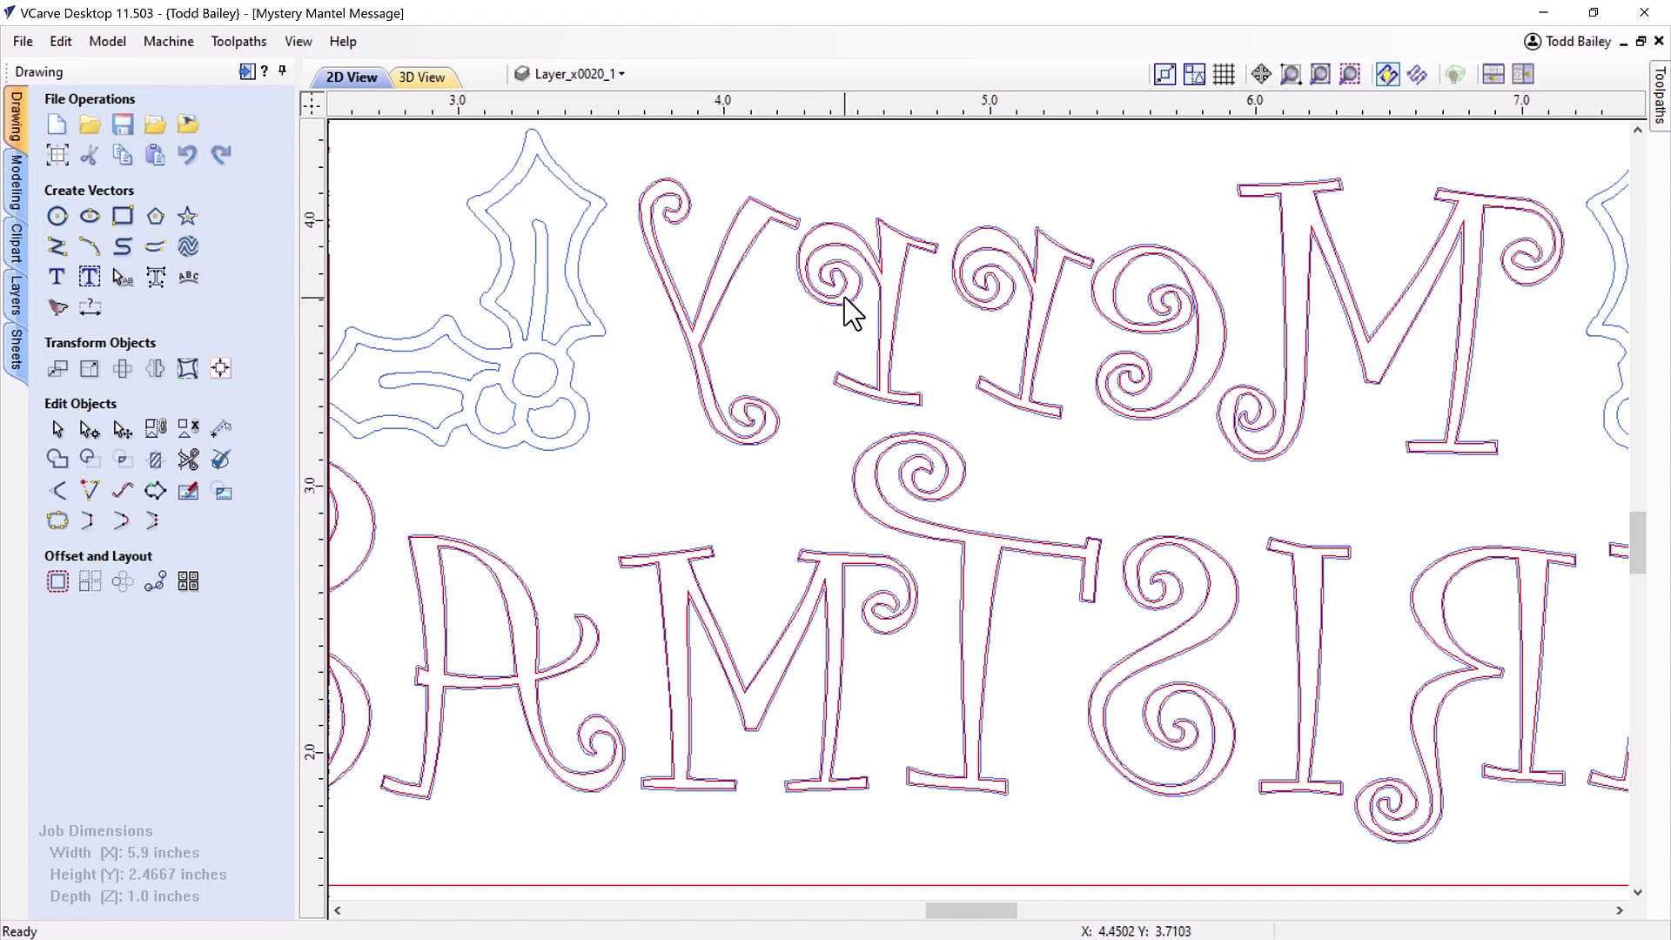
scroll(846, 301, "down", 2)
scroll(1027, 344, "up", 2)
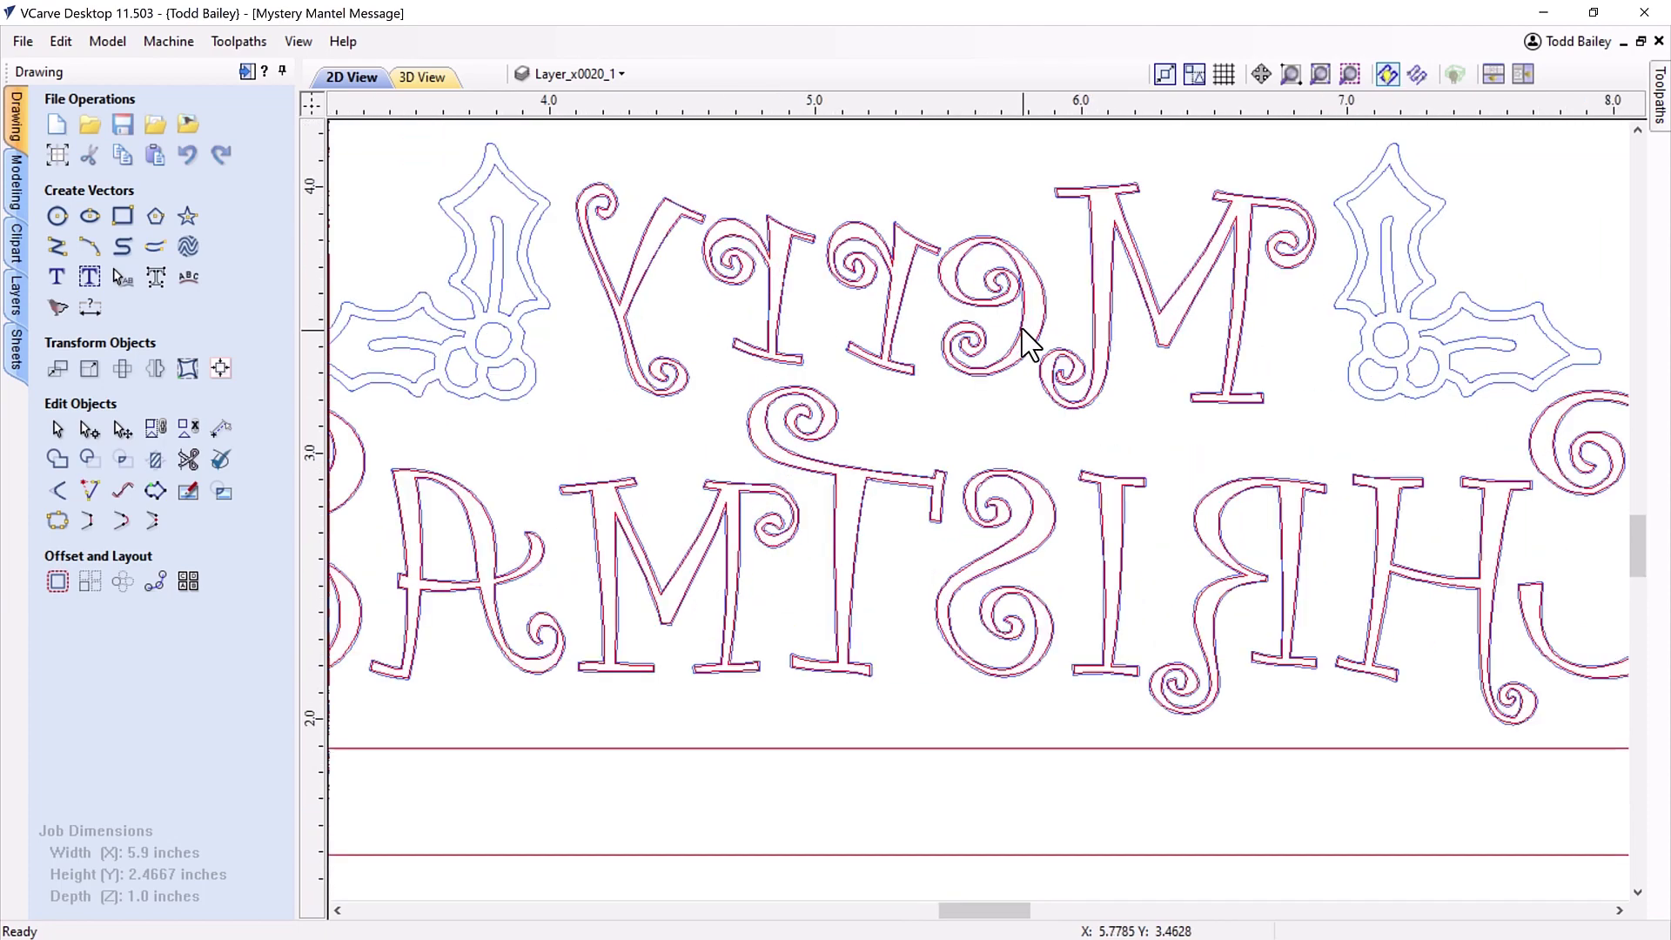
scroll(1023, 326, "up", 1)
scroll(1023, 291, "up", 1)
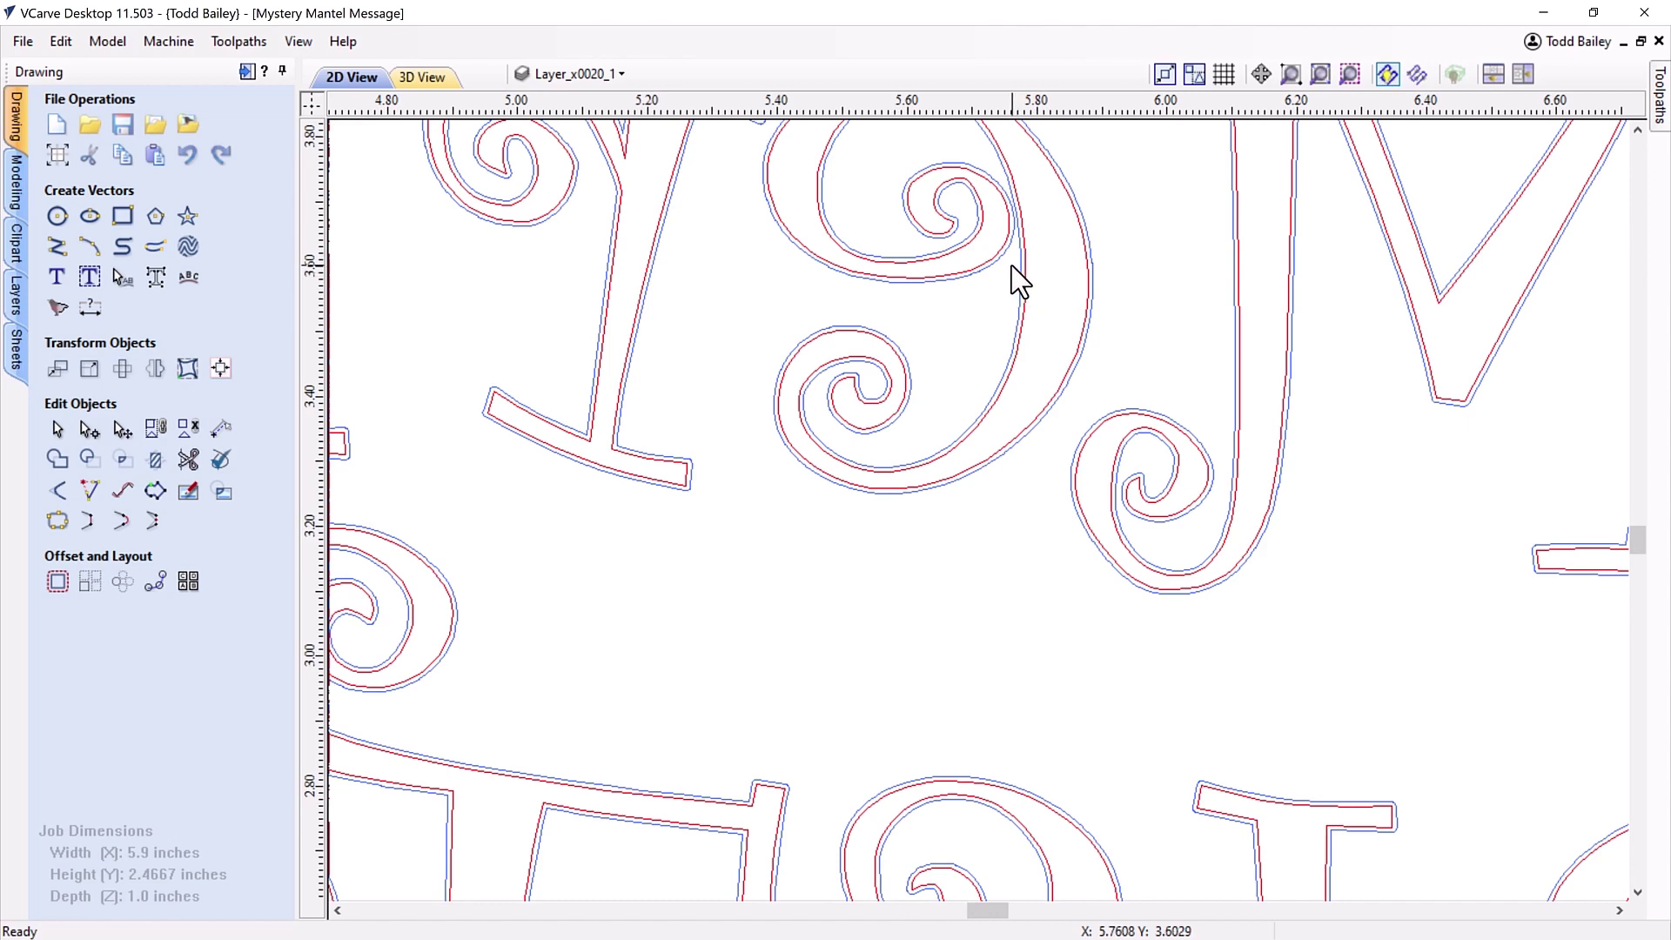
scroll(1011, 264, "down", 2)
scroll(1011, 264, "down", 1)
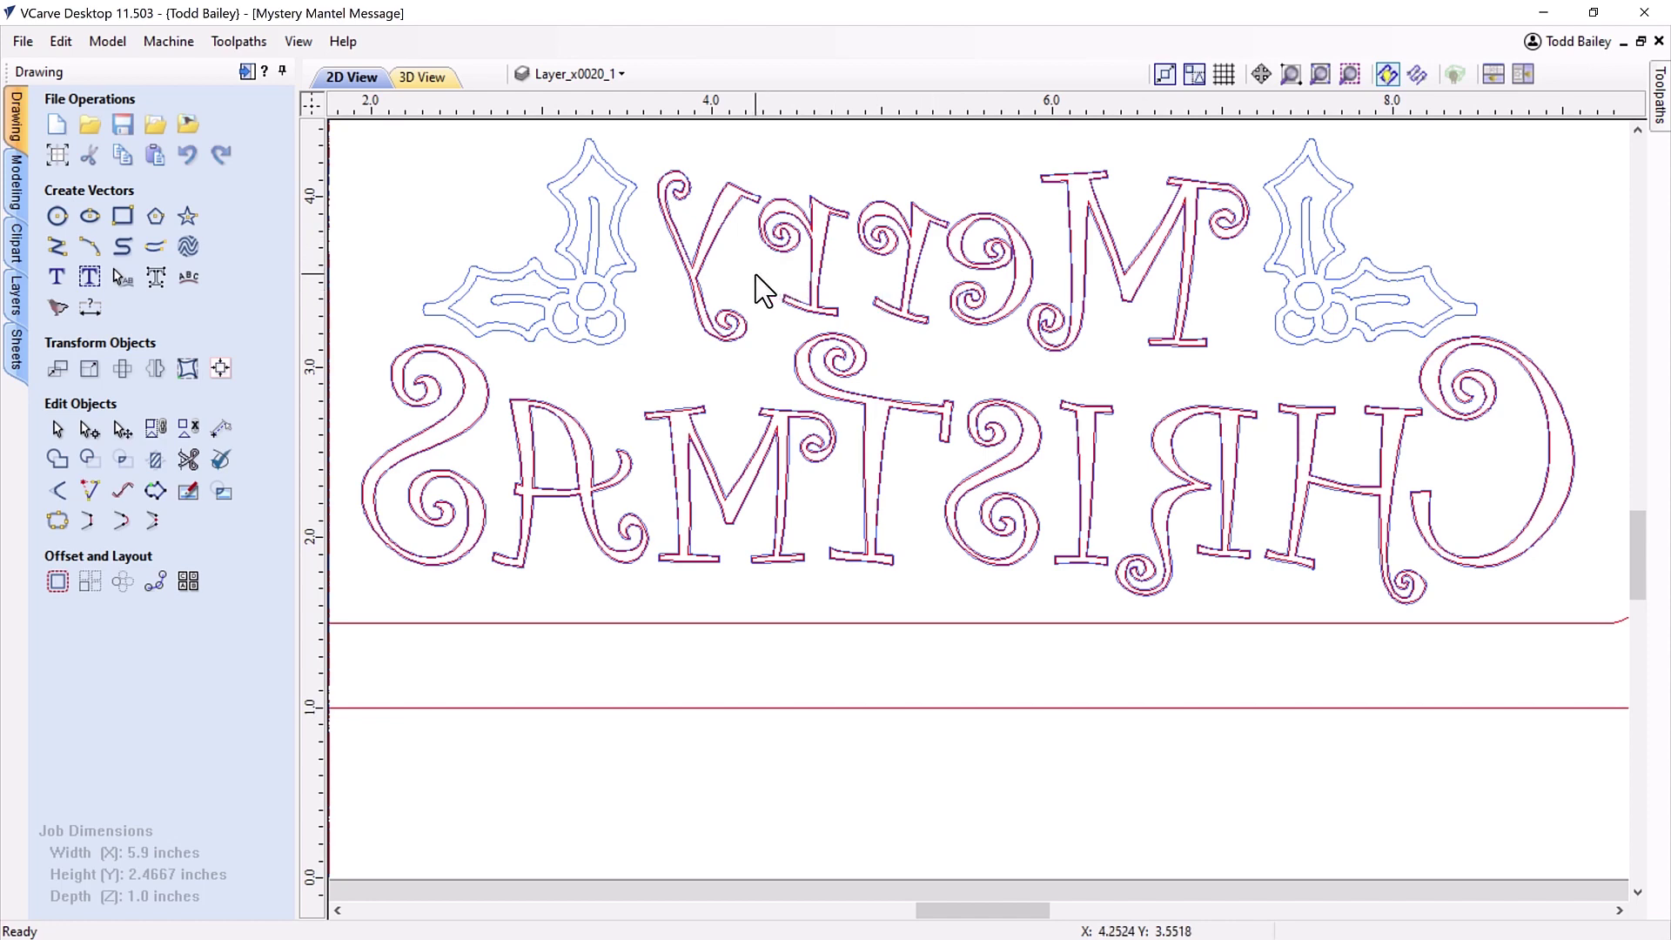
scroll(764, 292, "down", 2)
scroll(750, 271, "up", 1)
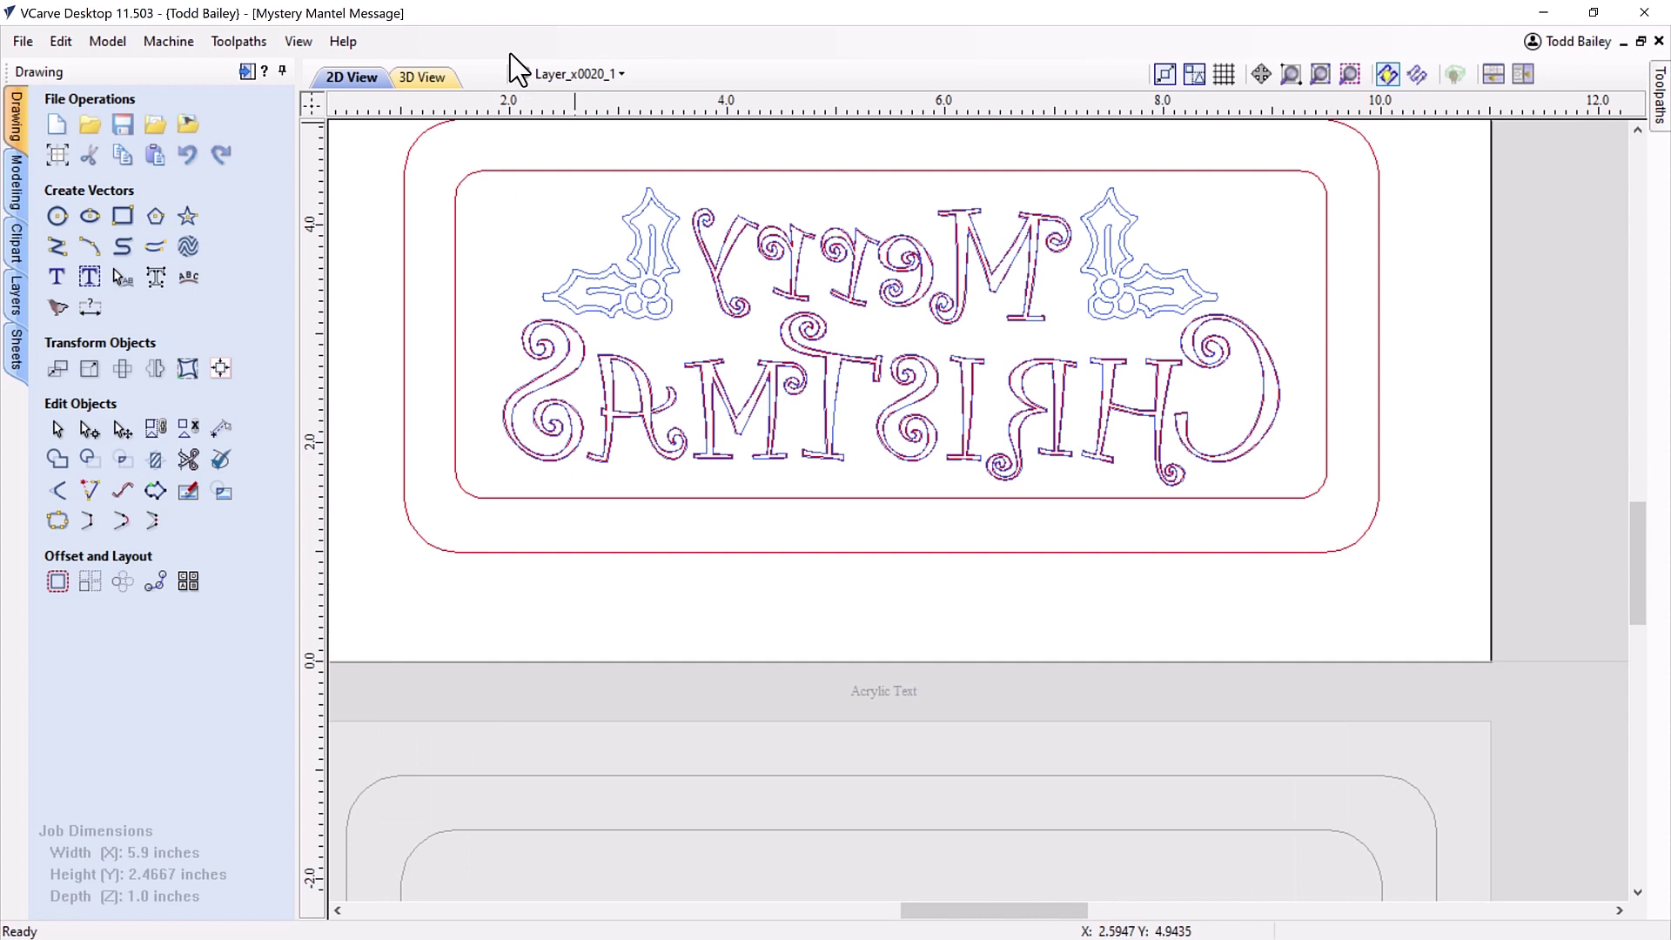
Hide Layer 1 and inspect the Offset Text and Holly vectors alone on the Acrylic Text sheet.
left_click(581, 75)
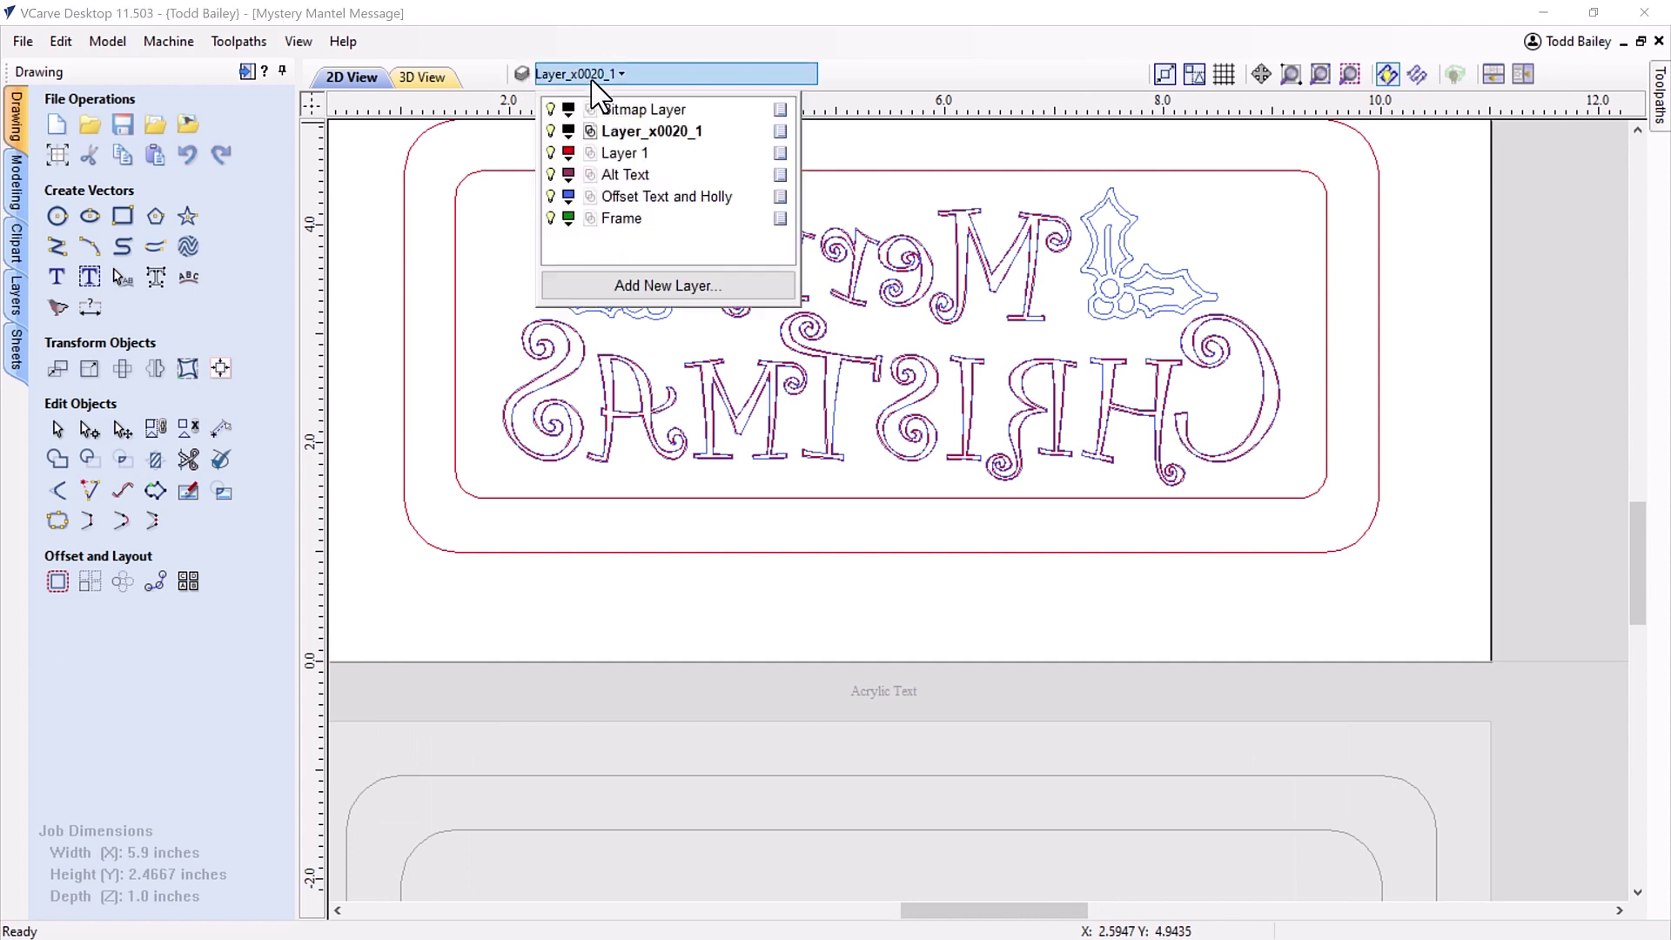
left_click(551, 153)
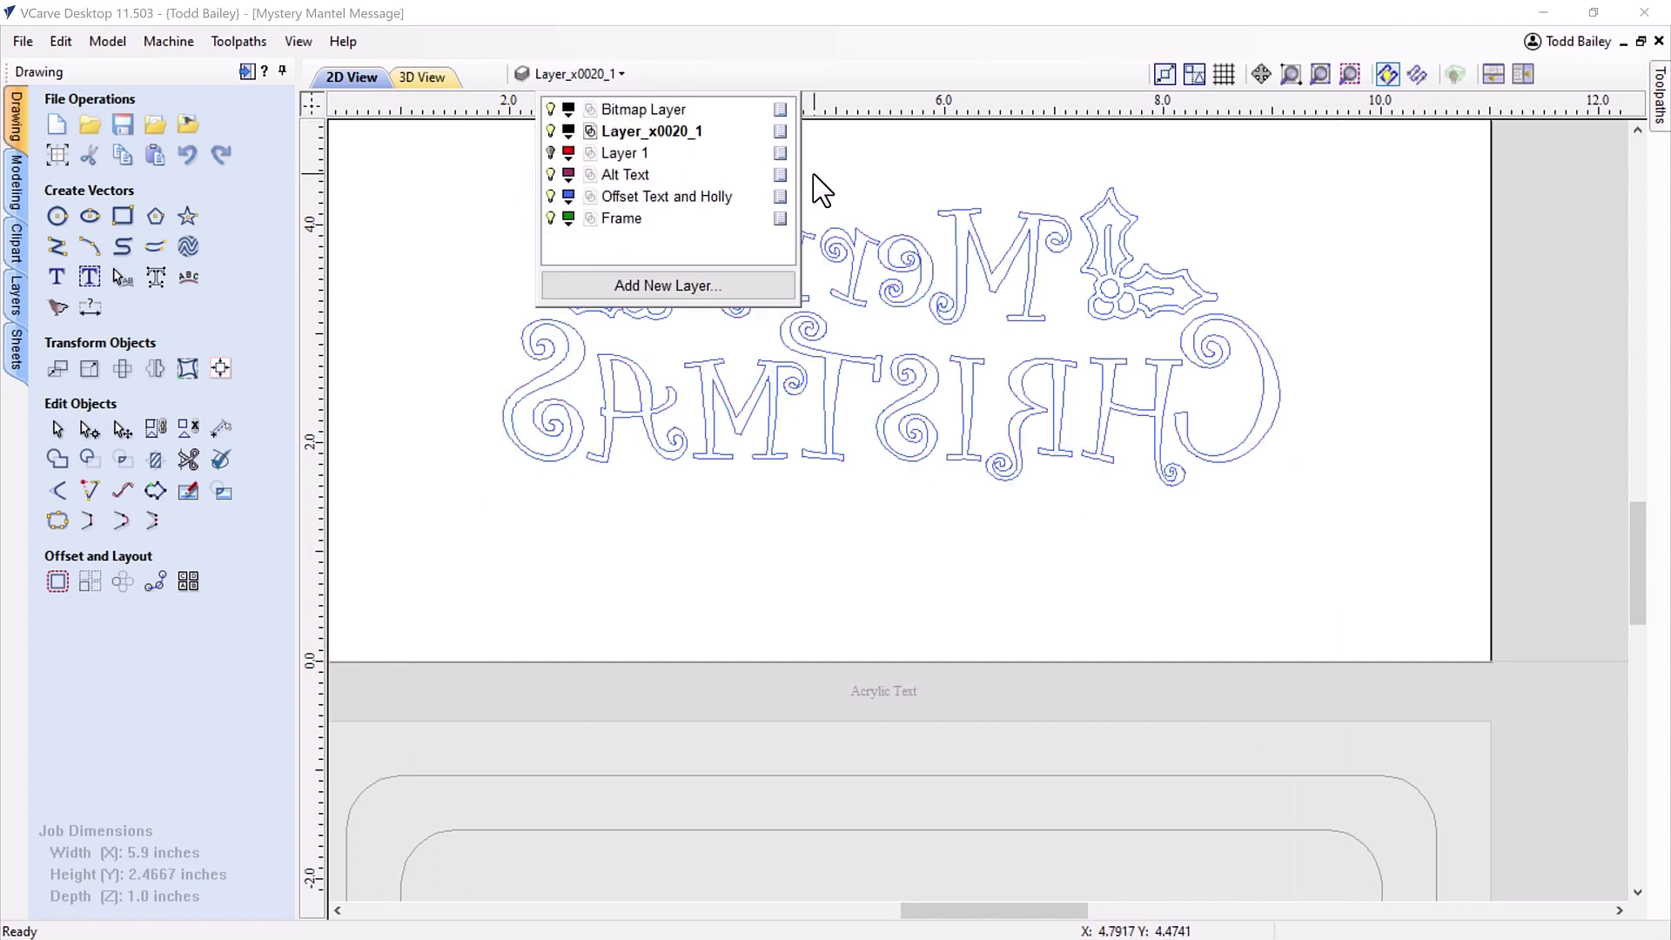
scroll(949, 268, "up", 3)
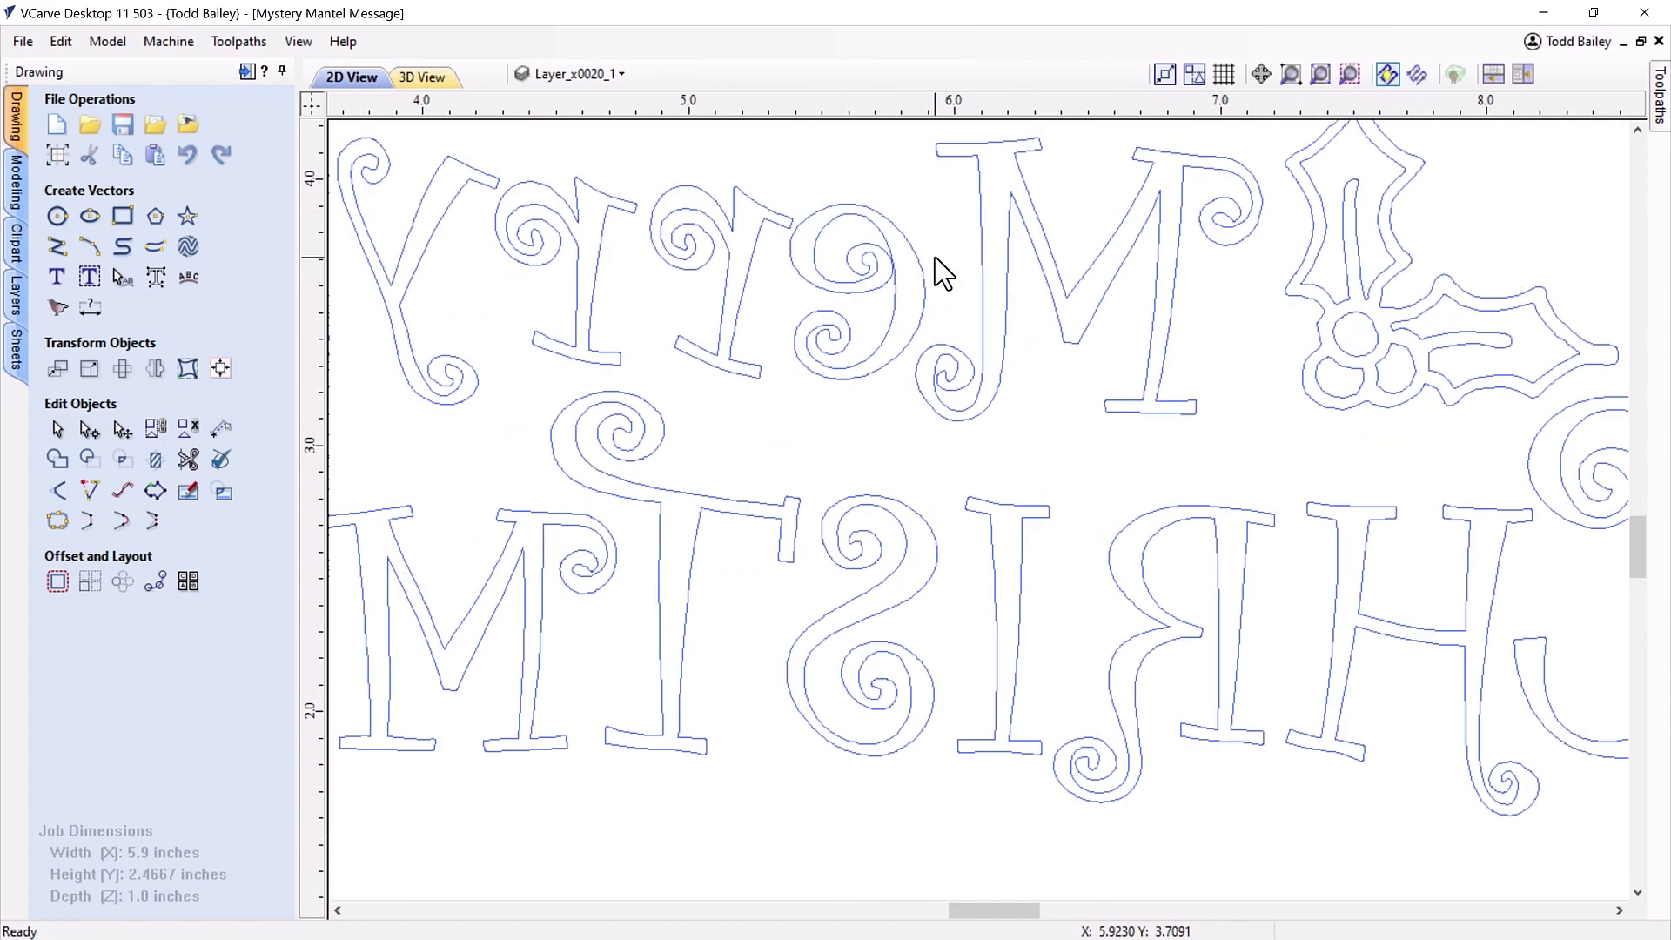
scroll(931, 272, "down", 1)
scroll(925, 263, "up", 3)
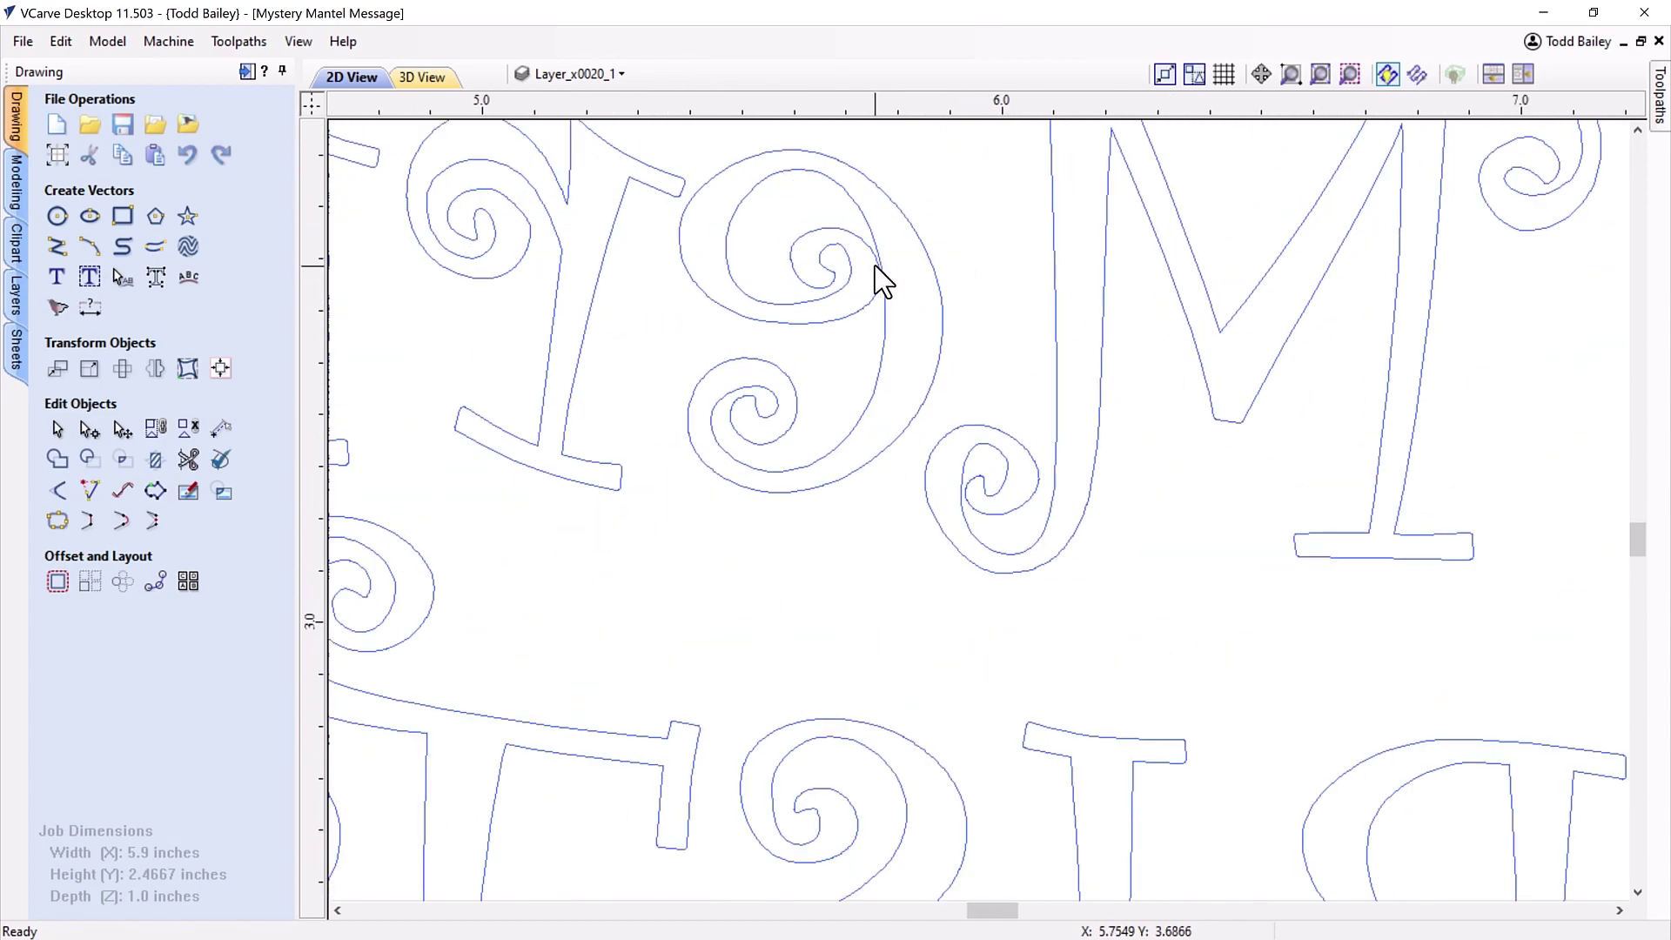
scroll(891, 288, "down", 3)
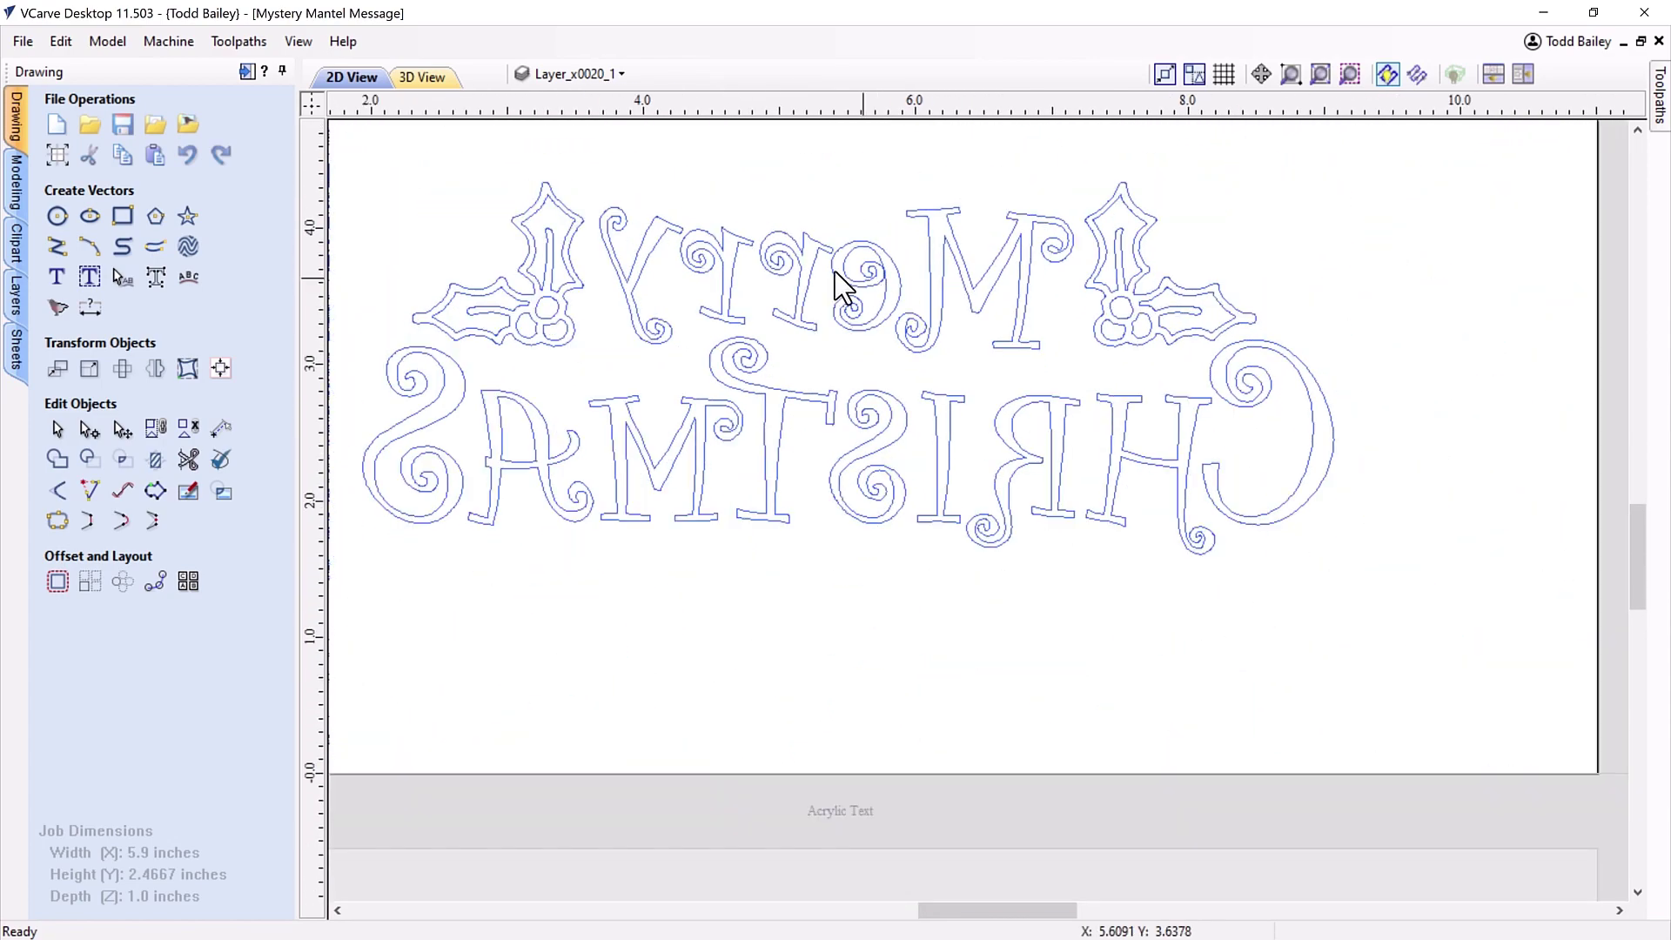
Show Layer 1 again so the original lettering and outlines return to the Acrylic Text sheet.
left_click(621, 74)
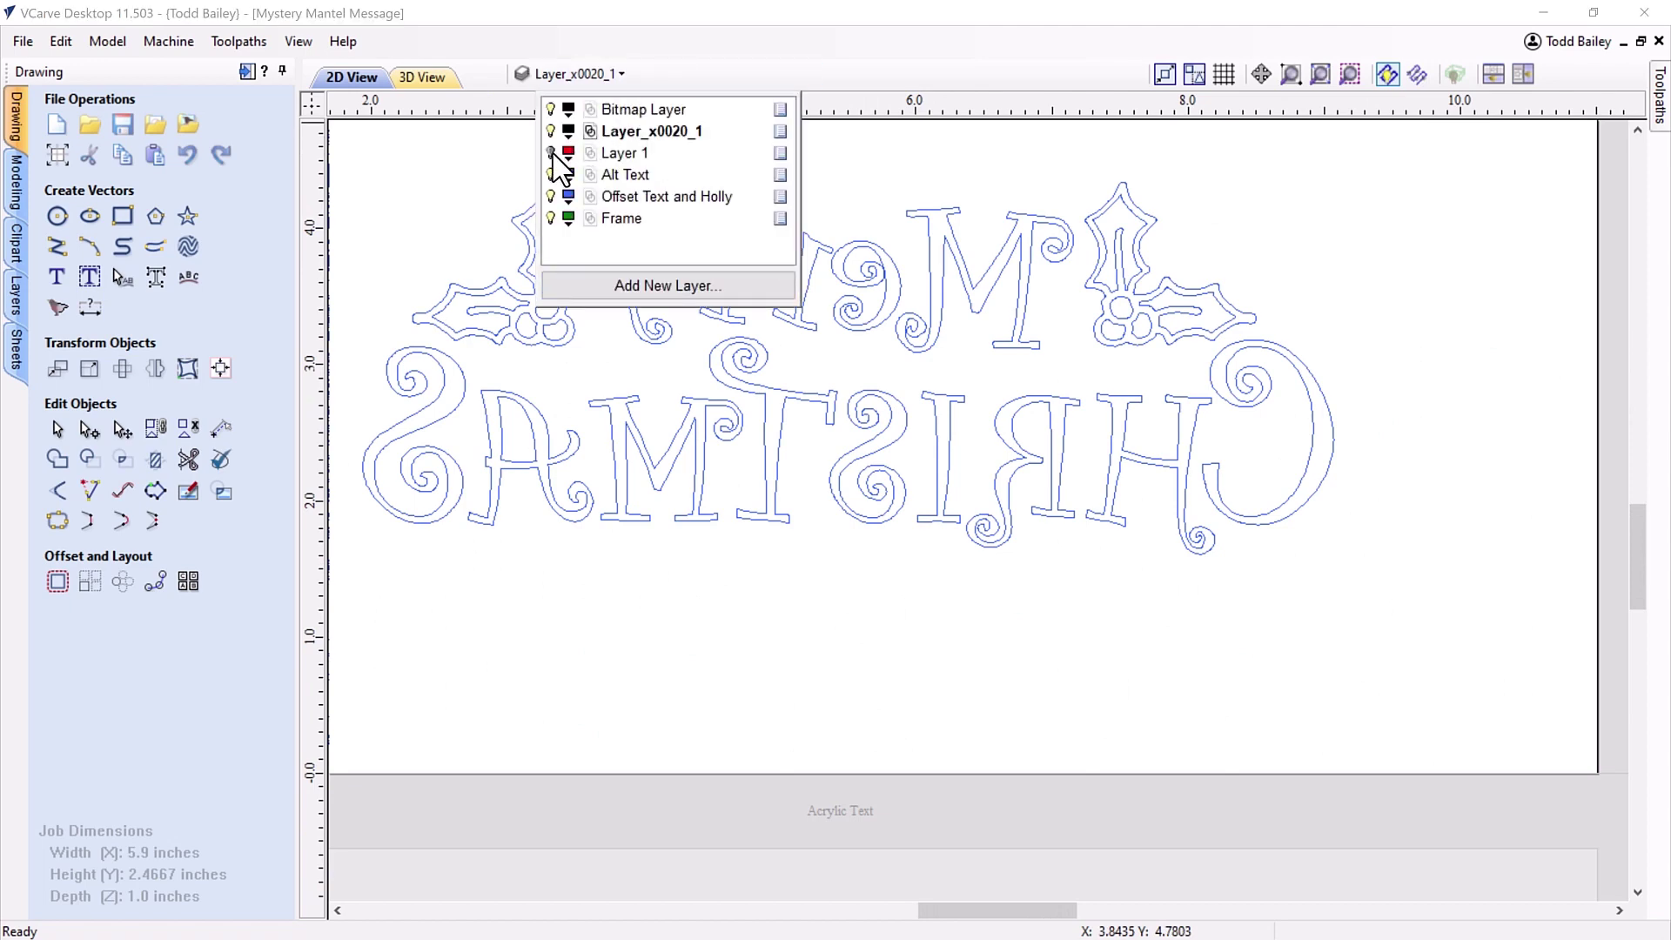
left_click(550, 153)
scroll(413, 204, "down", 3)
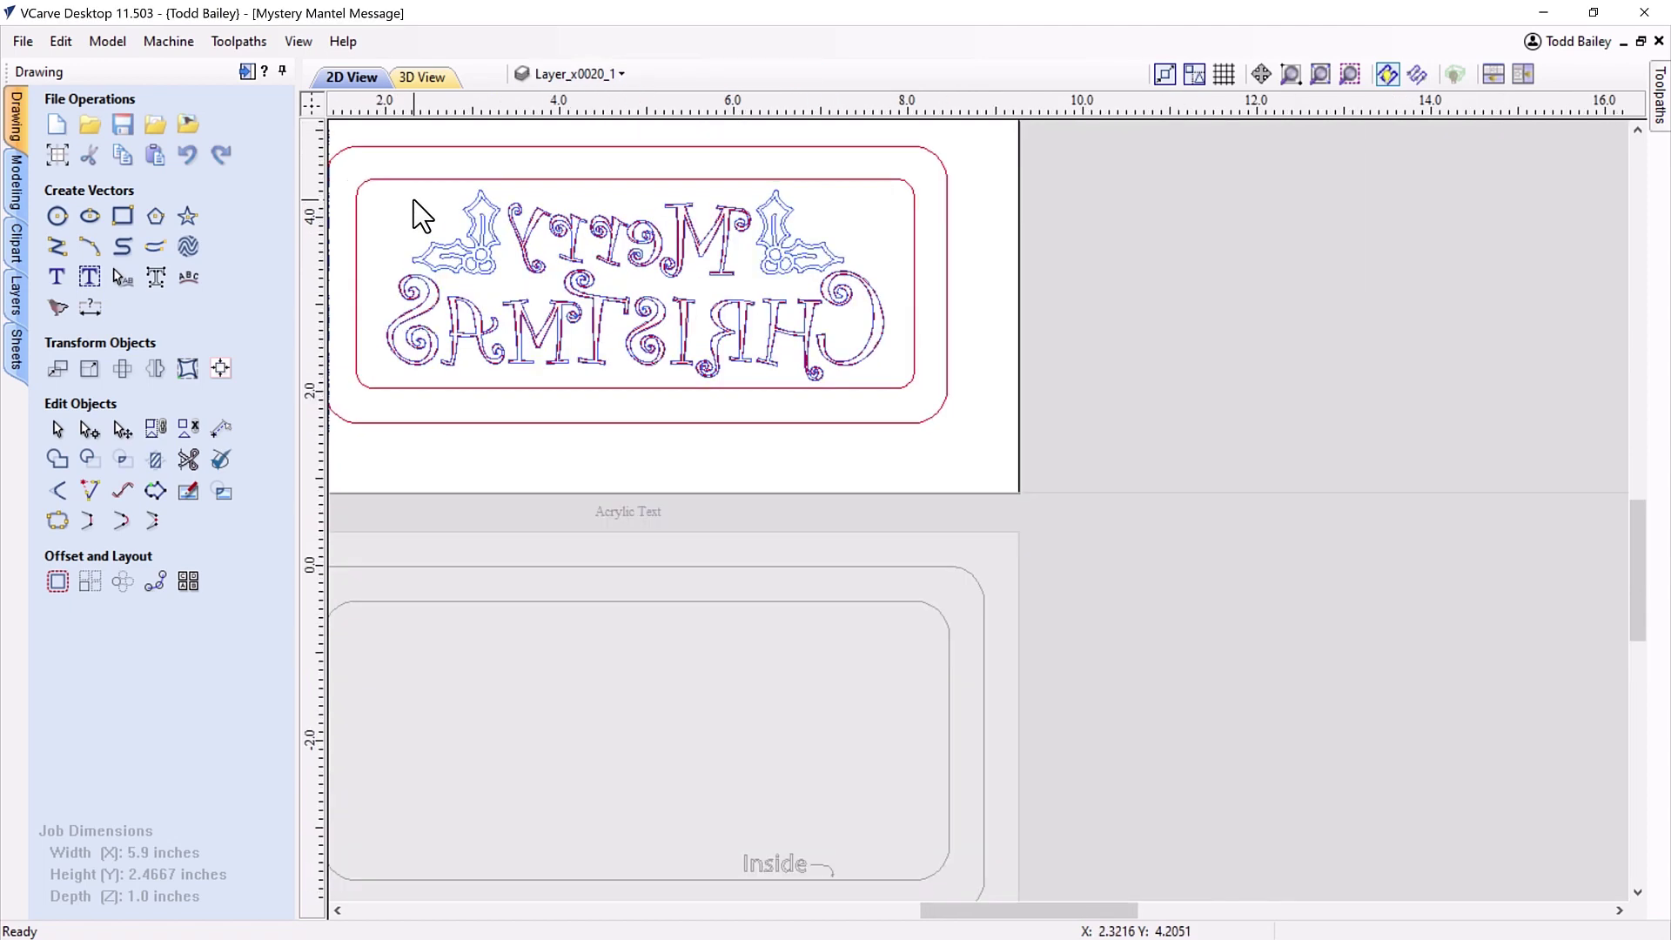
Switch to the toolpath tools and open the Text and Holly V-Carve toolpath of the Acrylic Text sheet for editing.
scroll(416, 209, "up", 1)
left_click_drag(1038, 910, 984, 910)
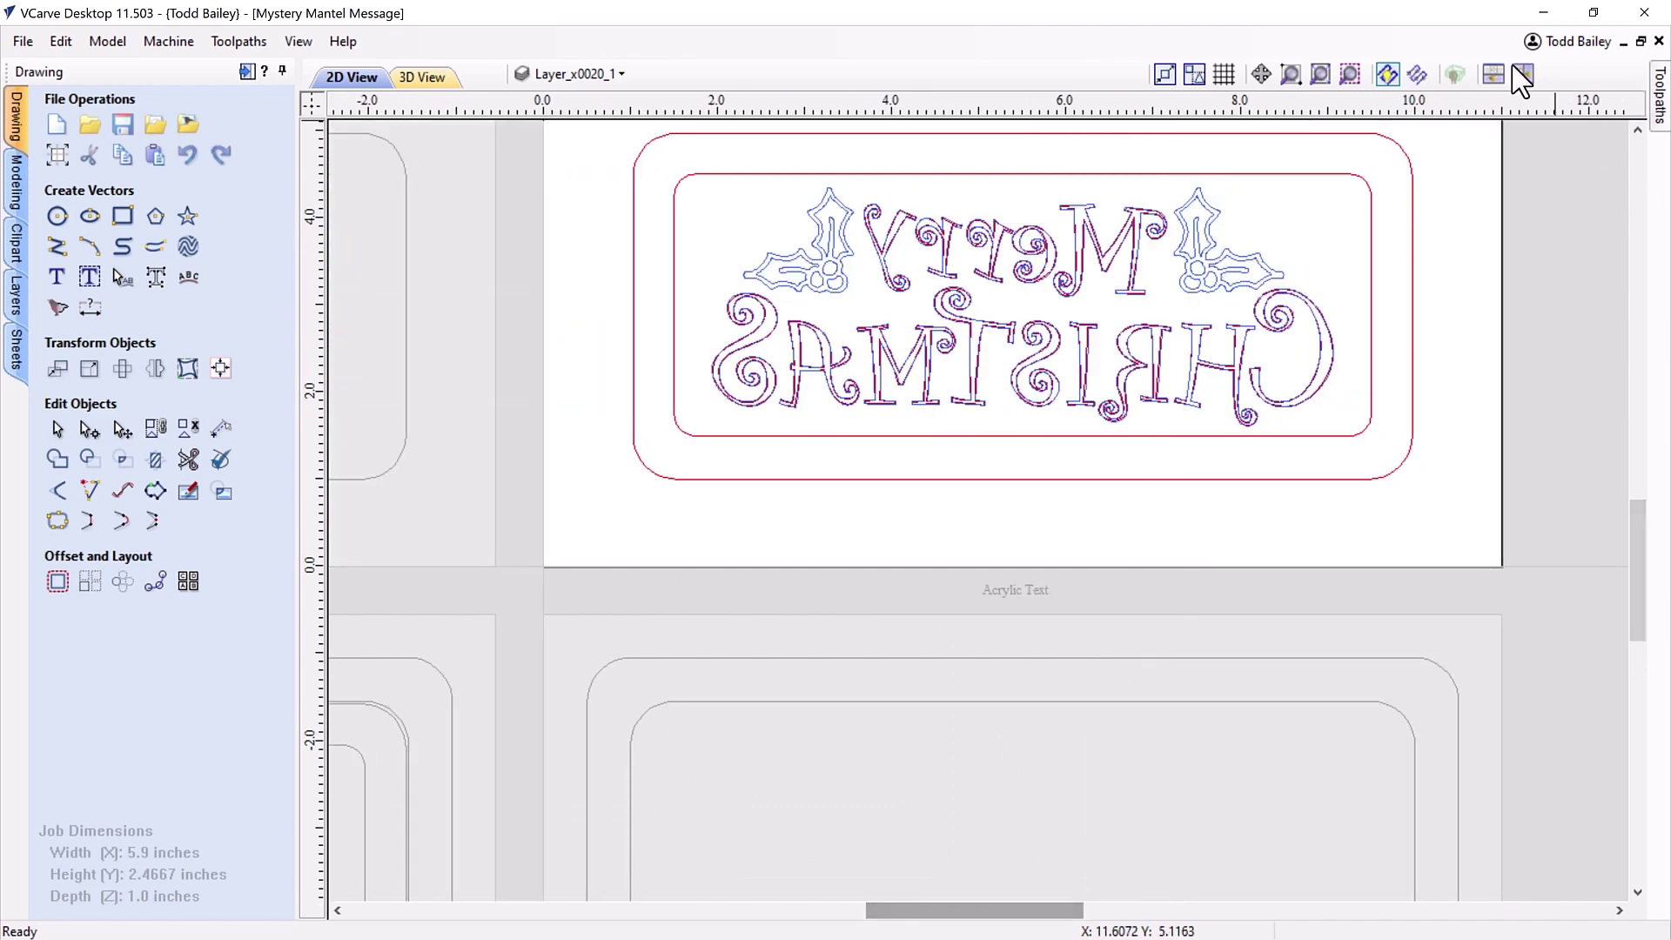
left_click(247, 70)
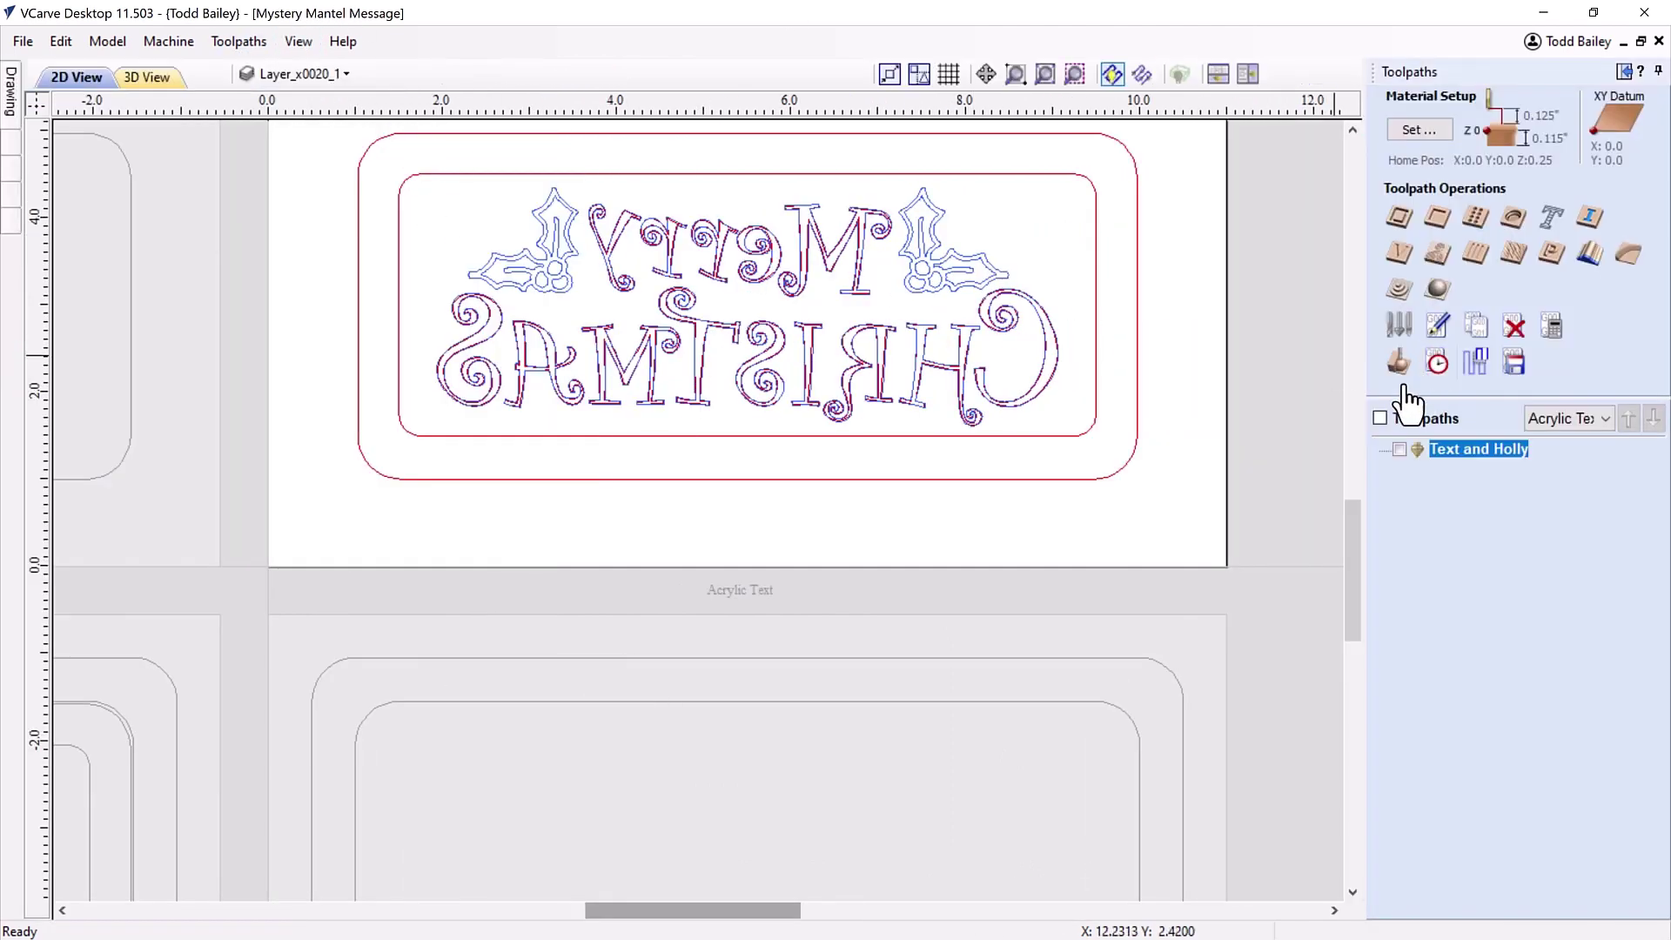
double_click(1455, 455)
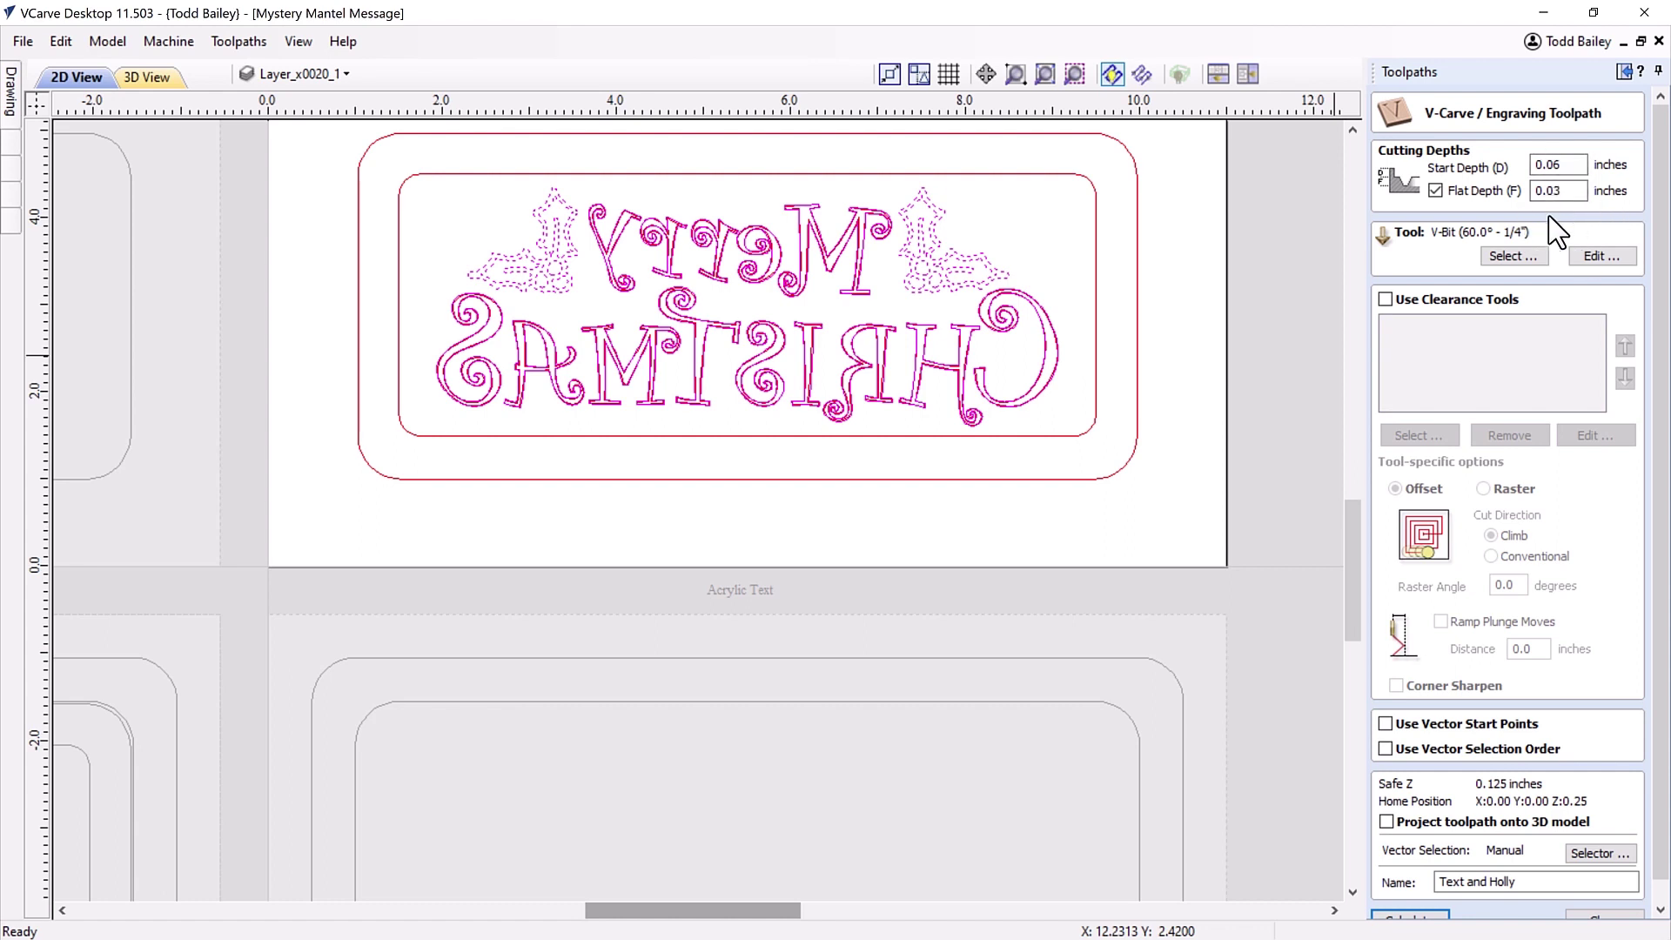
Review the cutting depths, tool and clearance settings of the Text and Holly V-Carve toolpath, then close it without recalculating.
scroll(1553, 228, "down", 2)
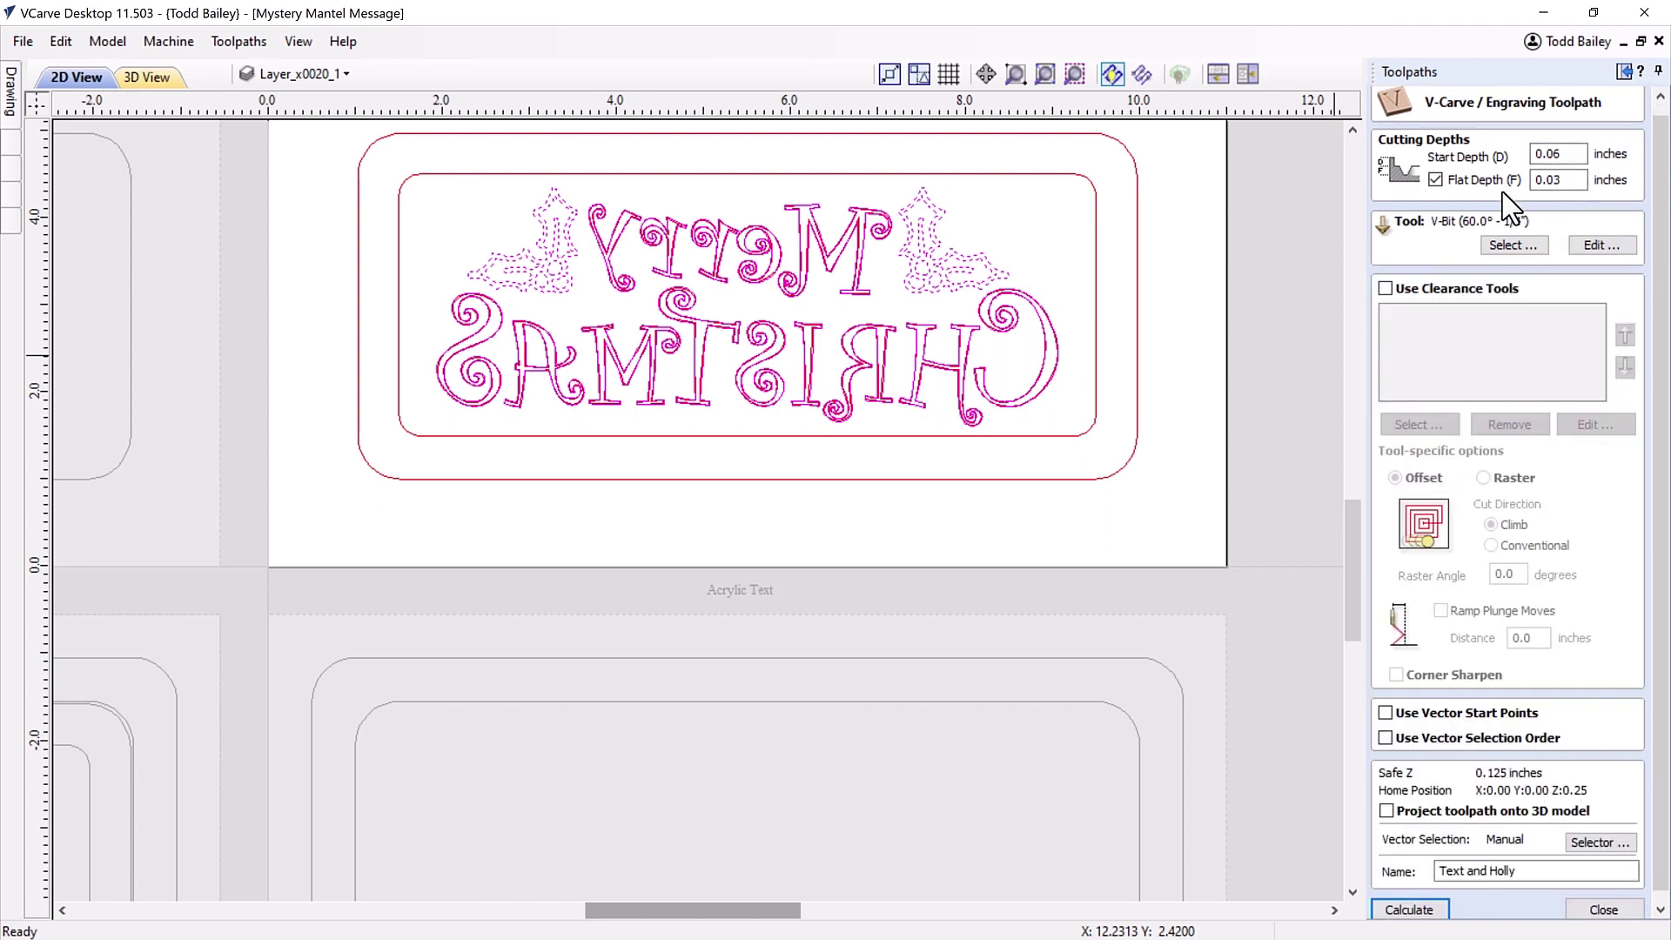
scroll(1510, 214, "up", 2)
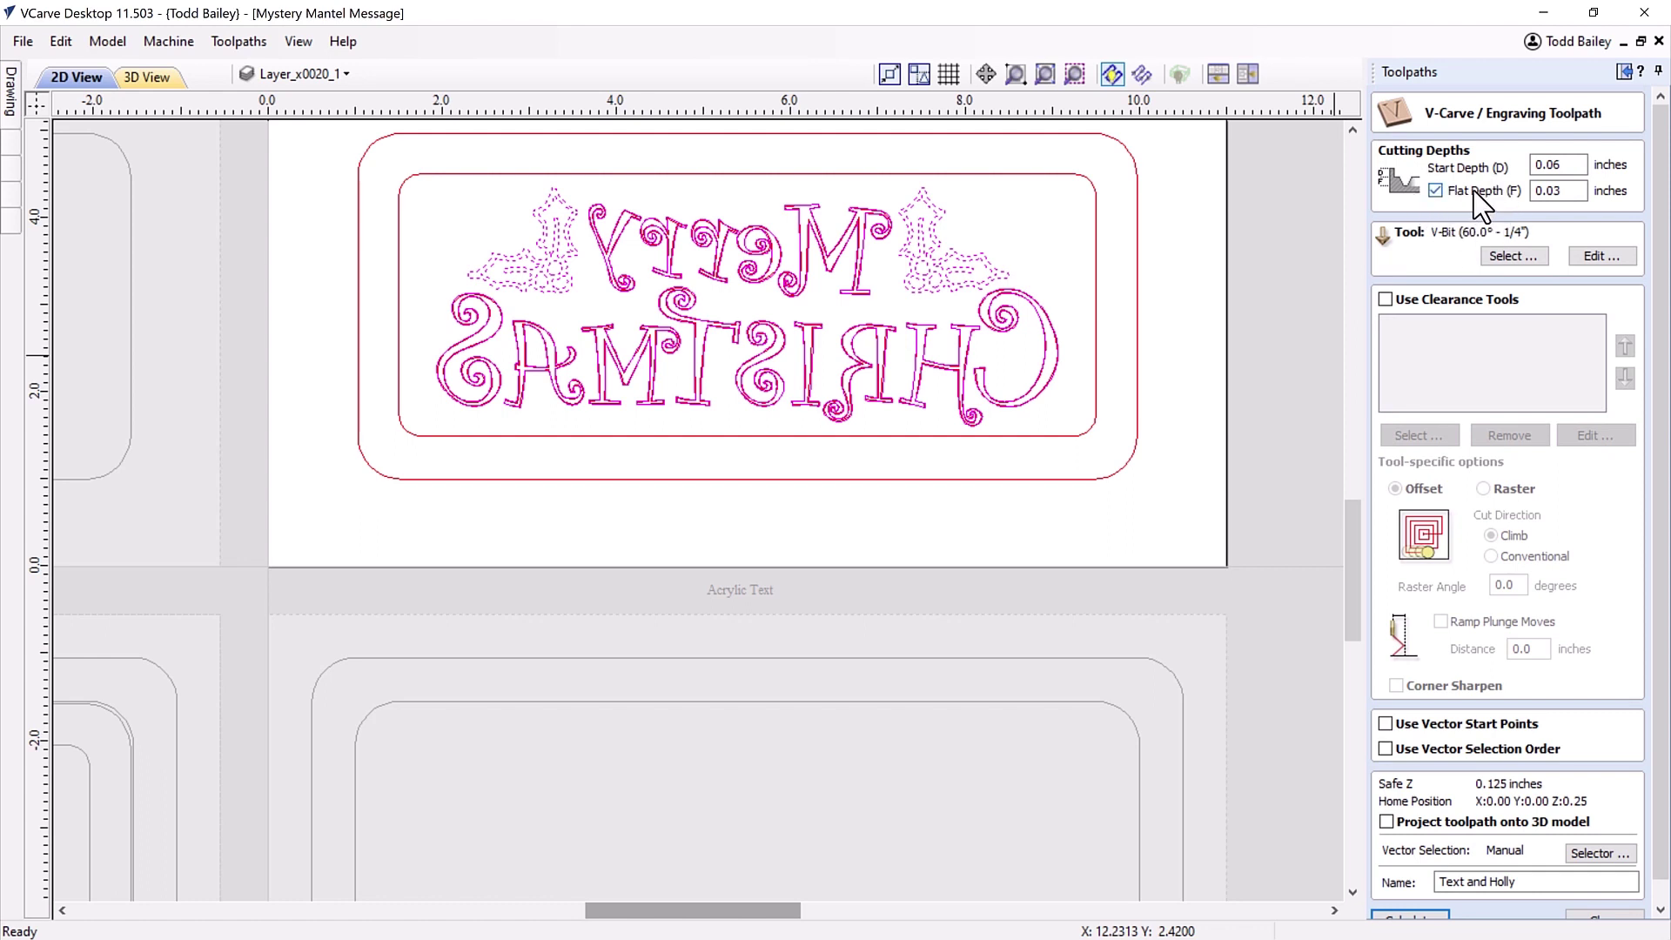
left_click_drag(1663, 248, 1664, 269)
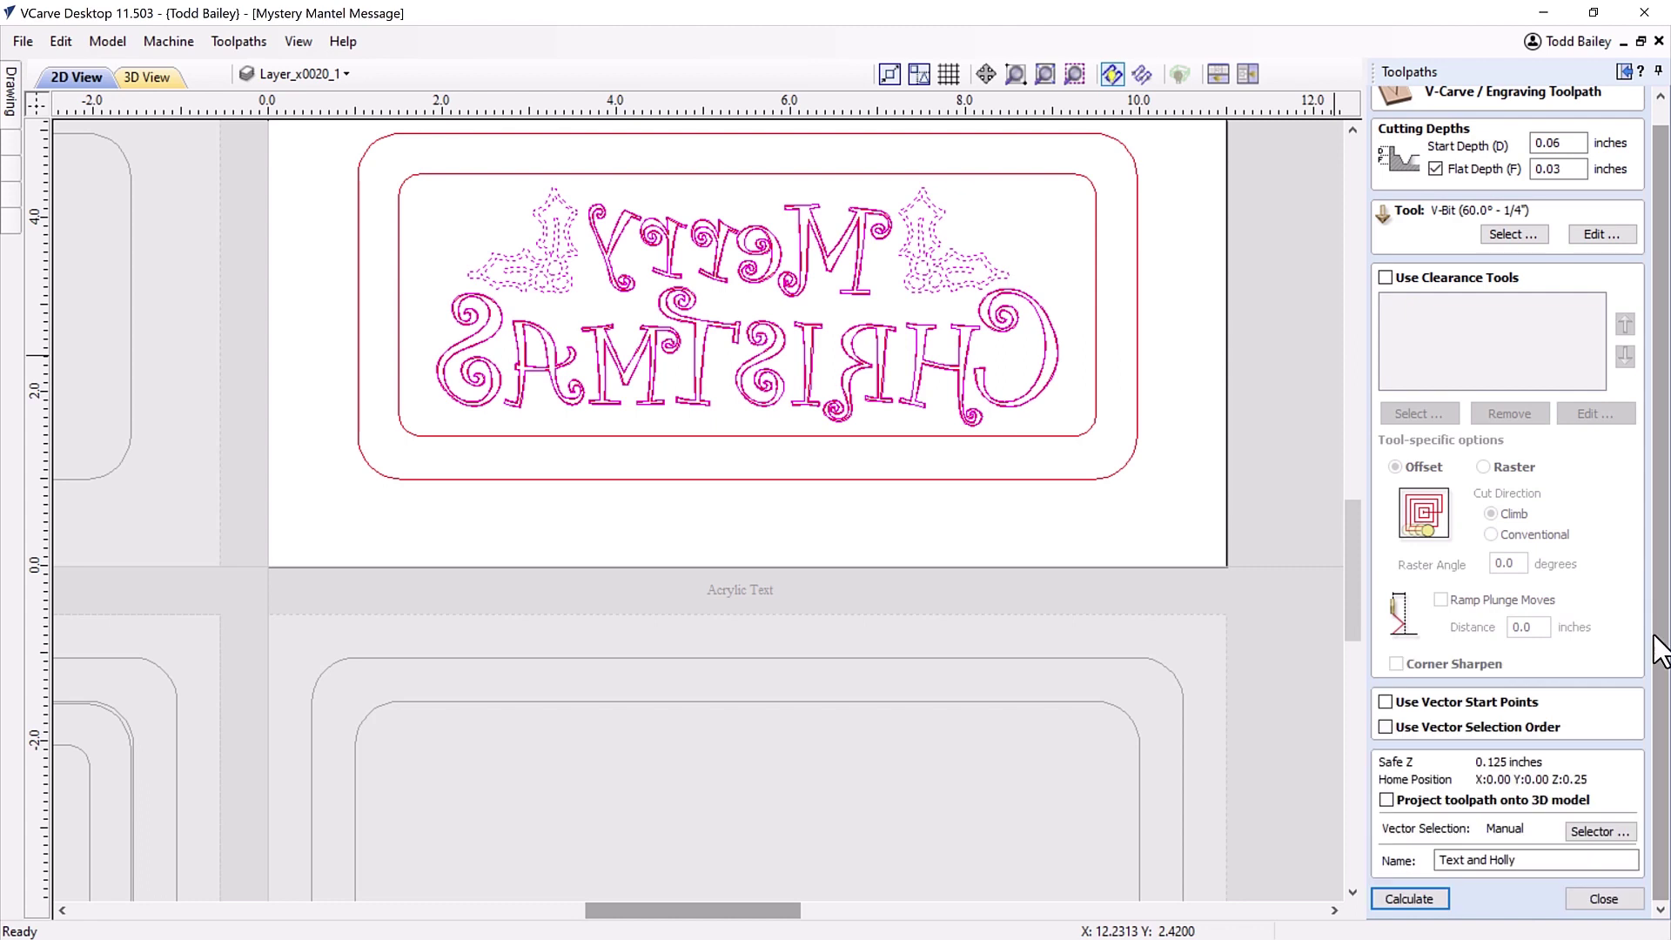
left_click(1603, 905)
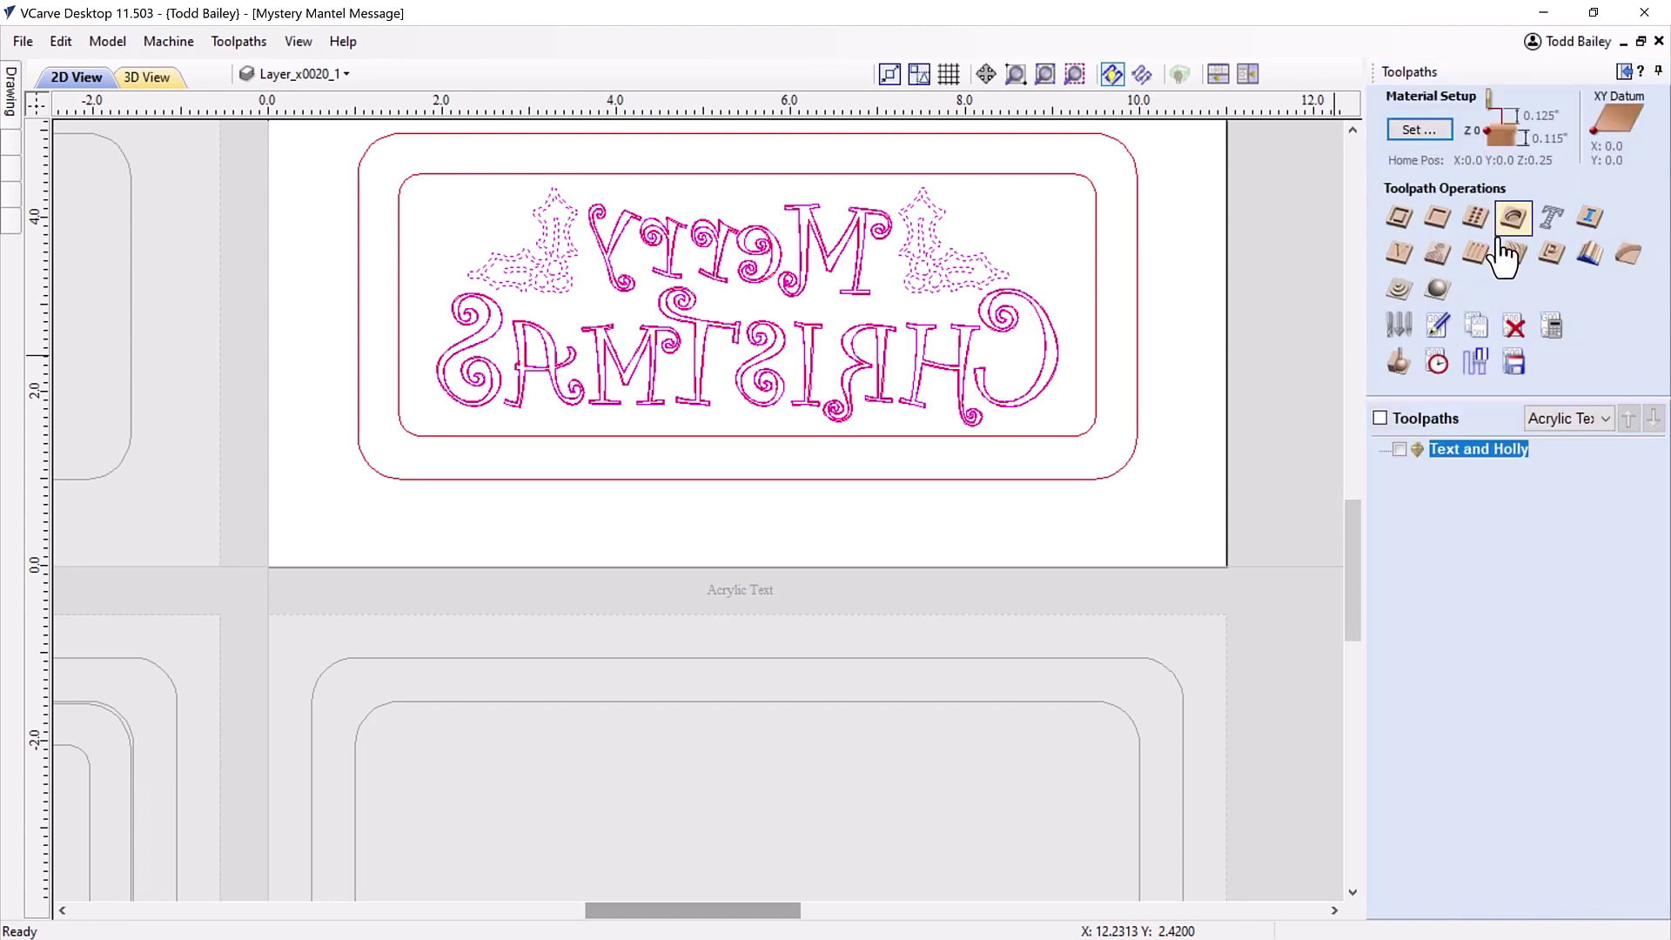
Show the Text and Holly toolpath and simulate it in the 3D preview with the 2D and 3D views arranged together.
left_click(1398, 449)
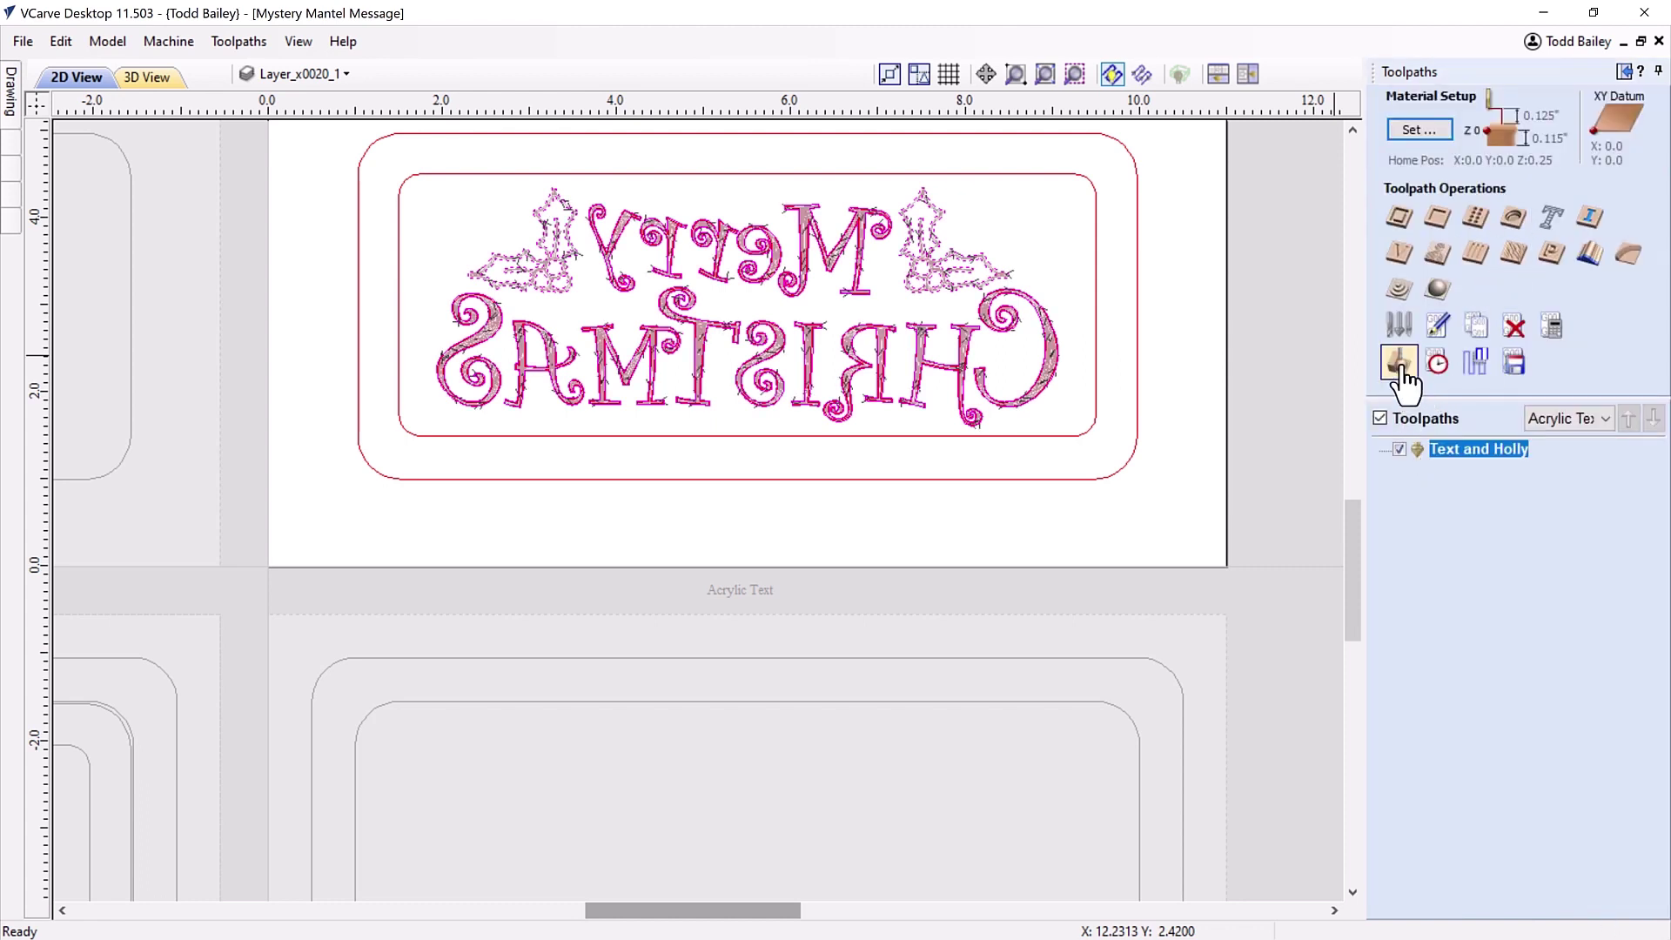
left_click(1247, 74)
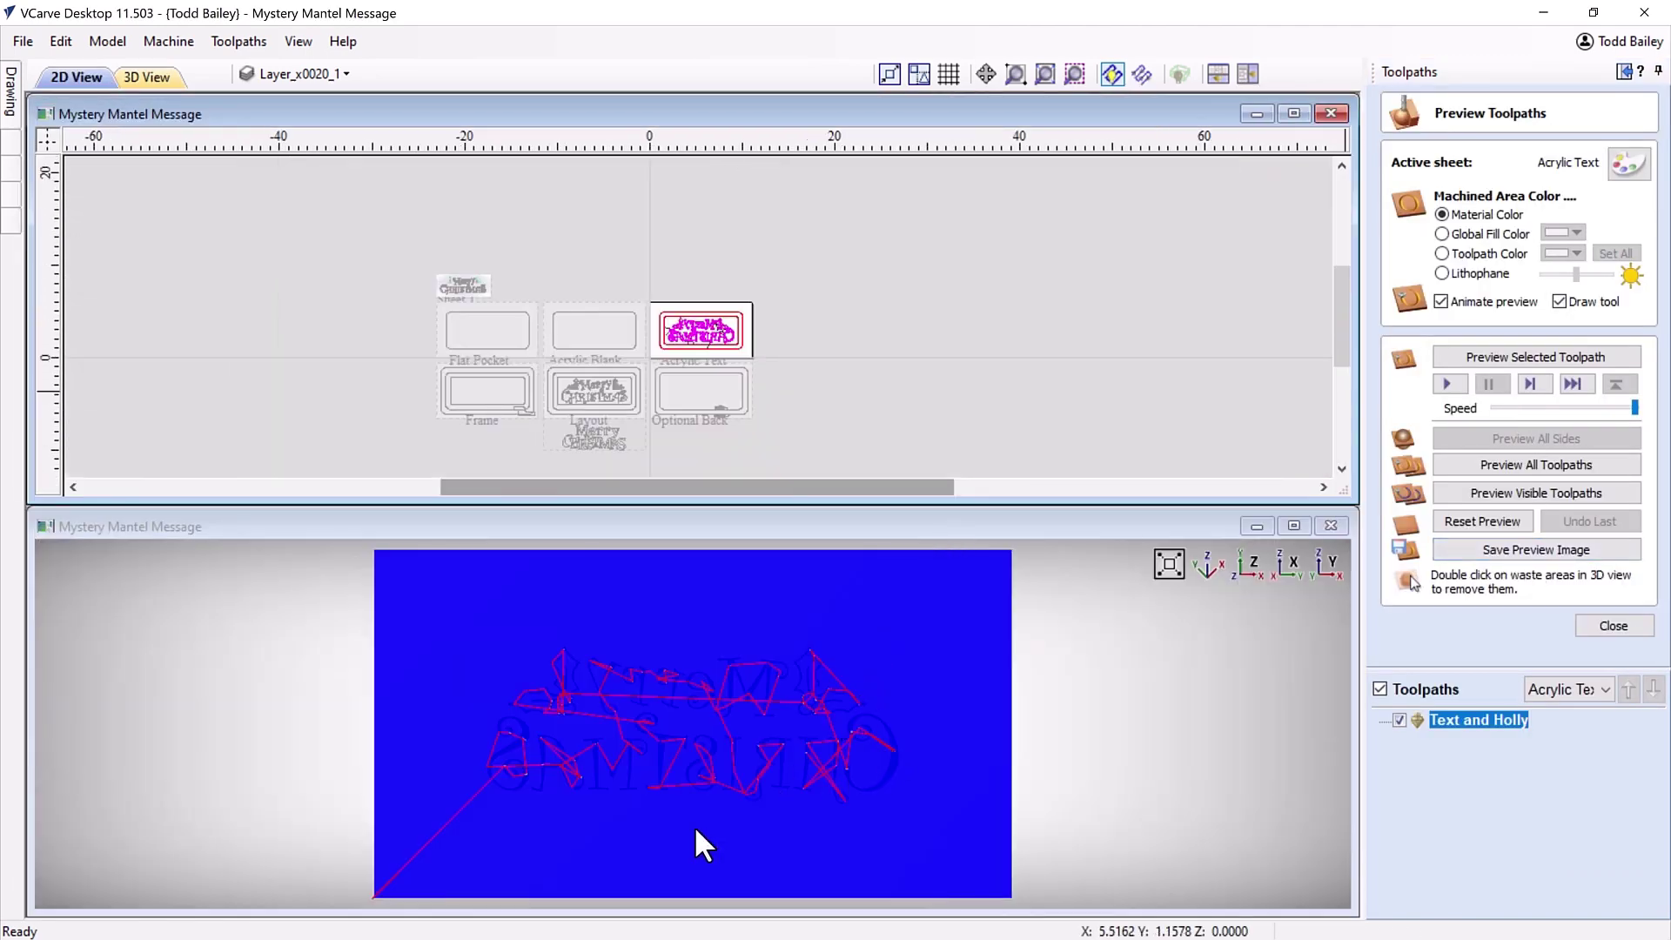
left_click_drag(694, 827, 707, 731)
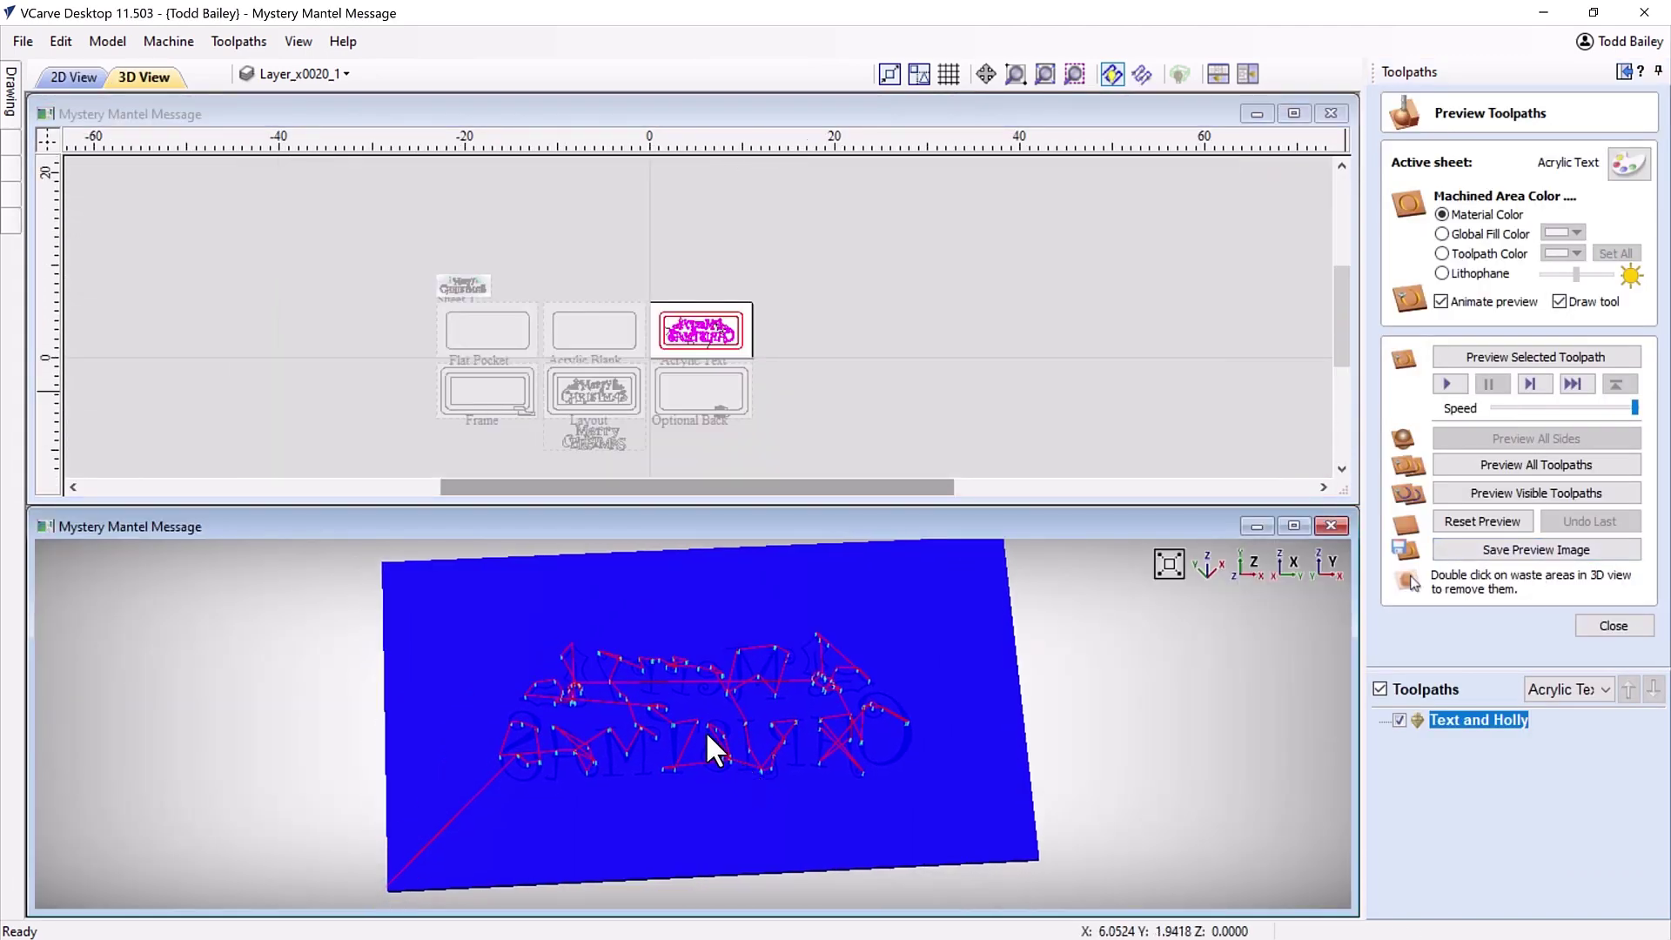
left_click(1518, 501)
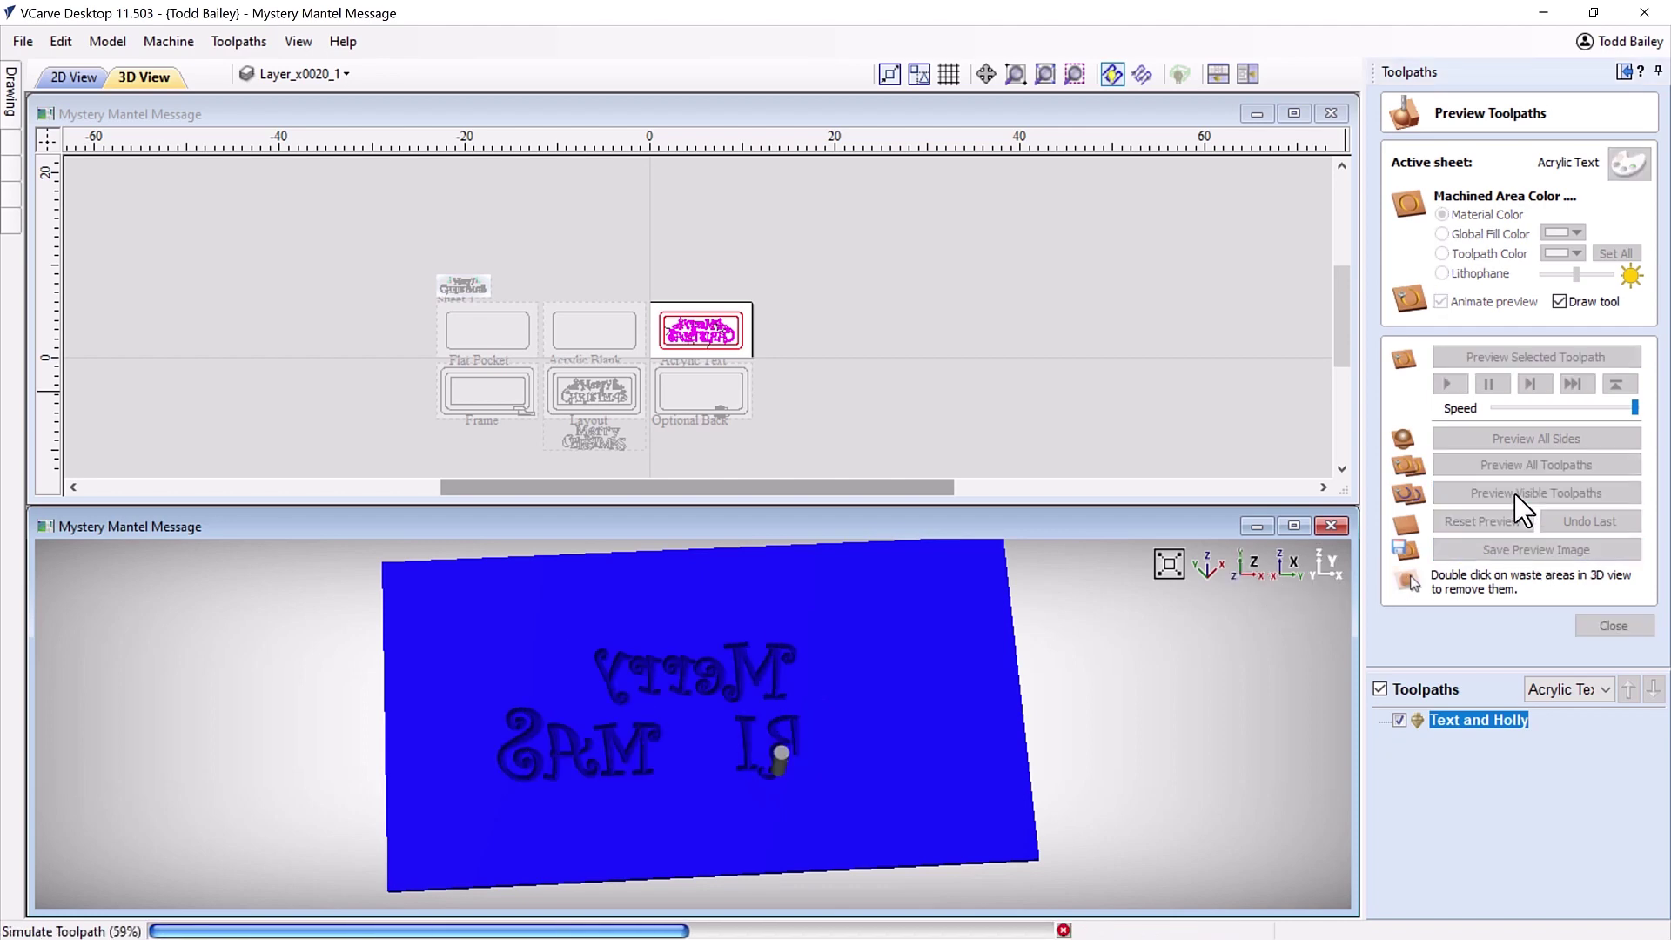
Enlarge the 3D view and examine the carved mirrored lettering and holly up close on the blue acrylic.
scroll(723, 790, "up", 5)
scroll(617, 705, "up", 3)
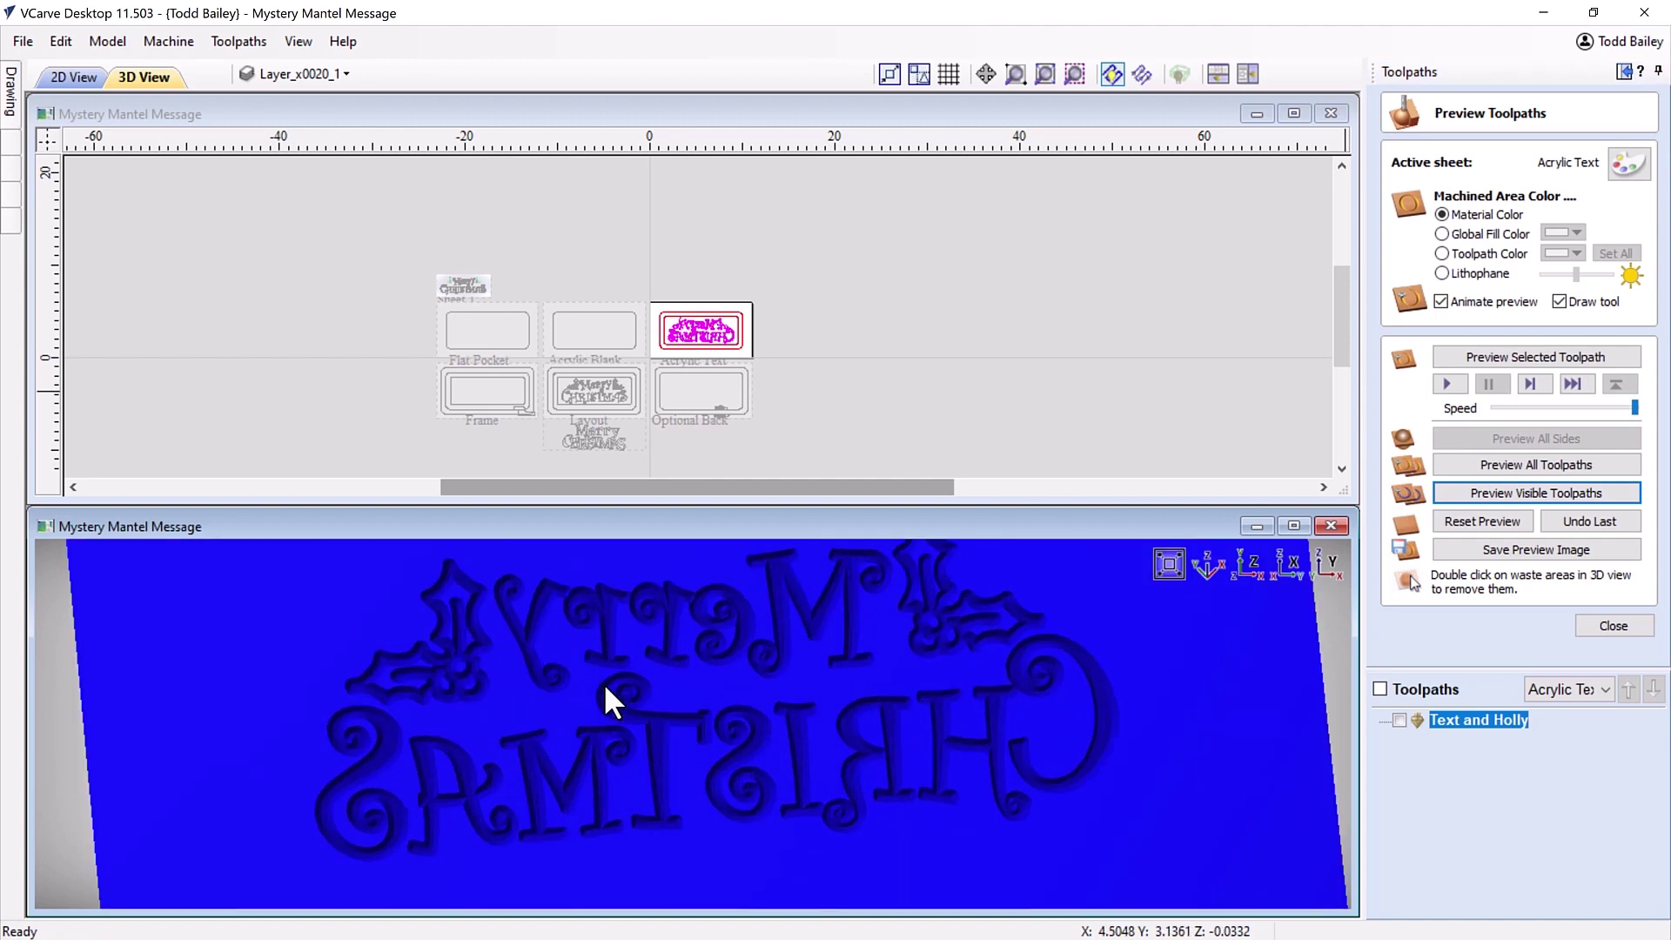
scroll(604, 682, "up", 3)
scroll(688, 753, "up", 3)
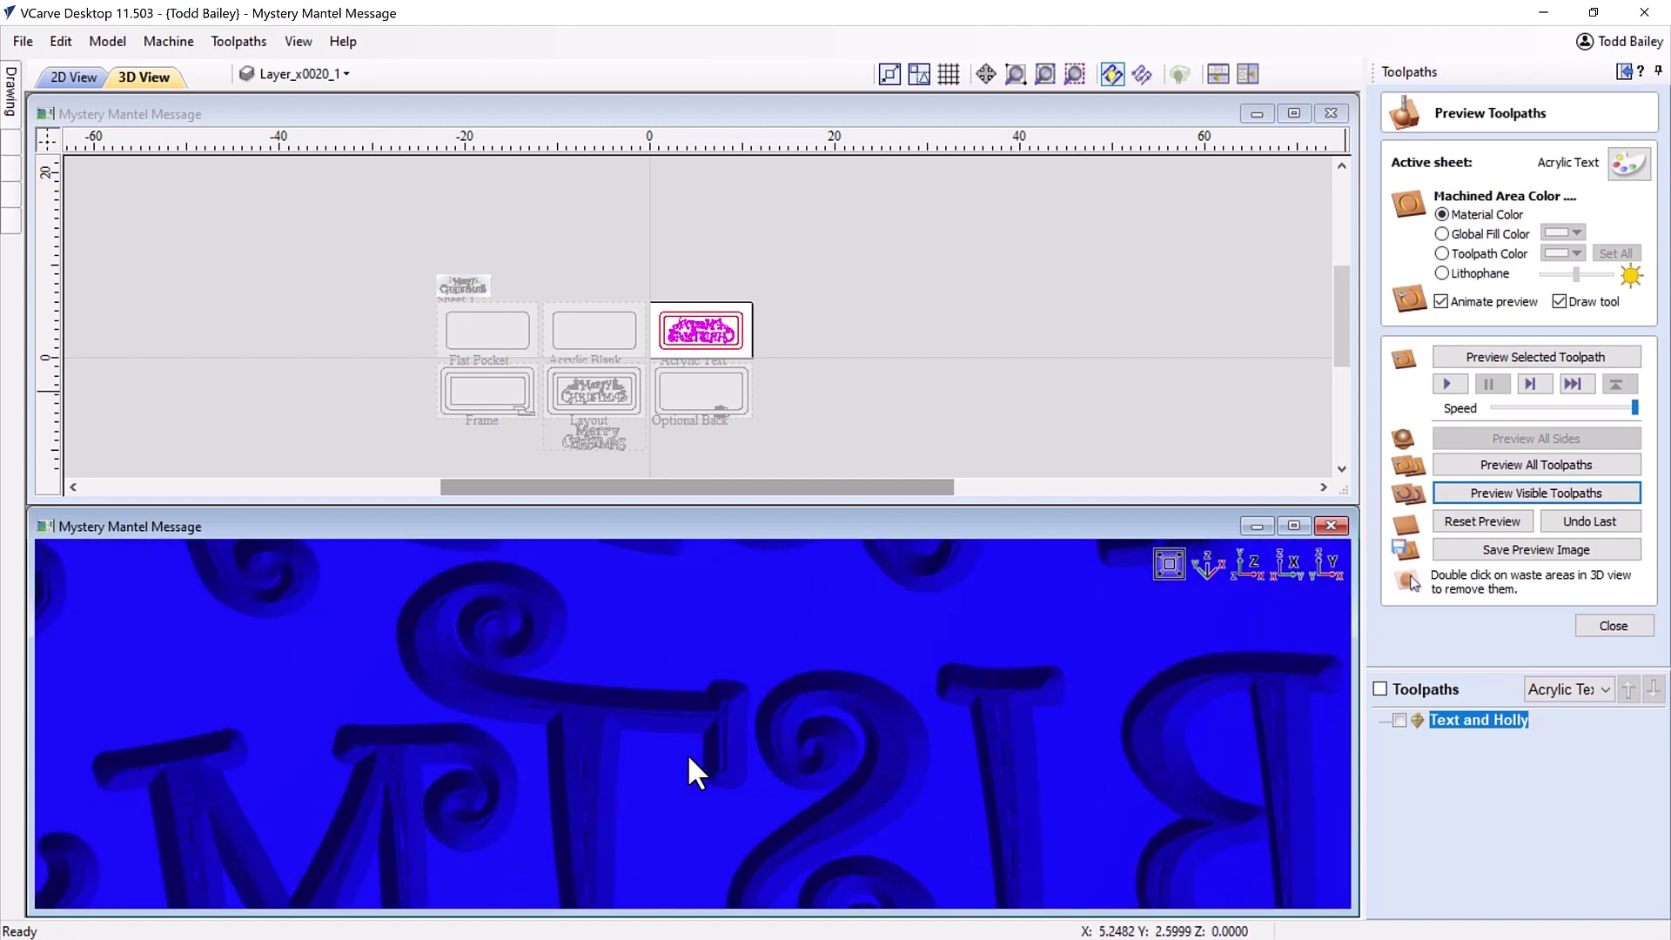
left_click(1294, 526)
scroll(696, 513, "up", 6)
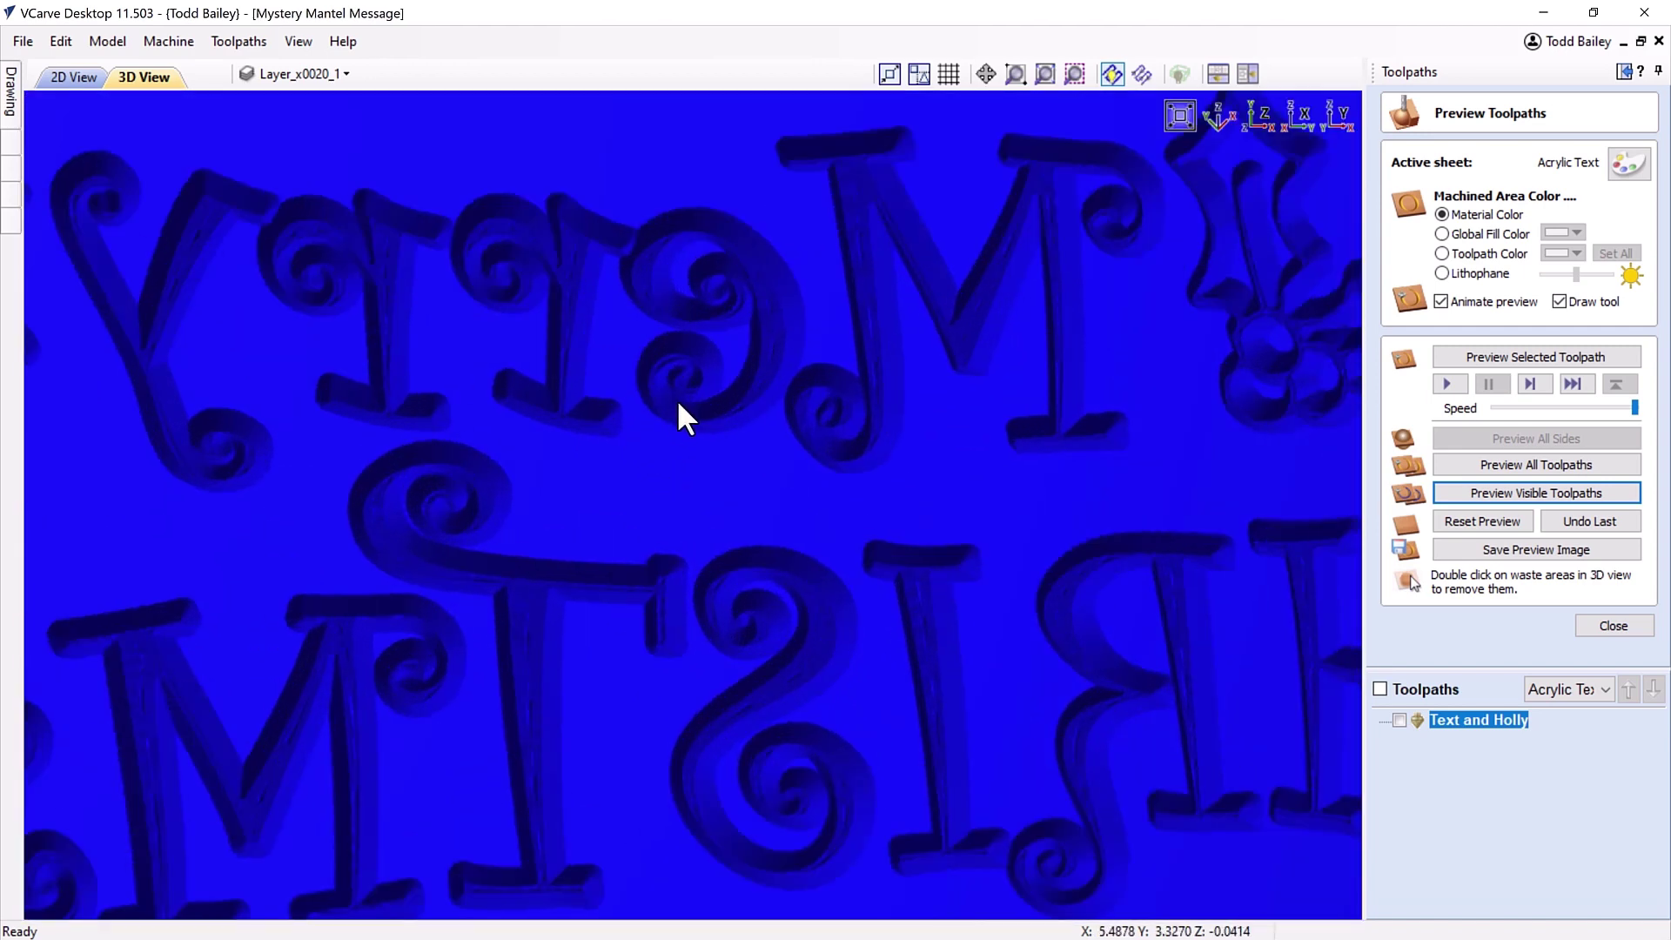
scroll(786, 283, "up", 1)
left_click_drag(760, 285, 684, 324)
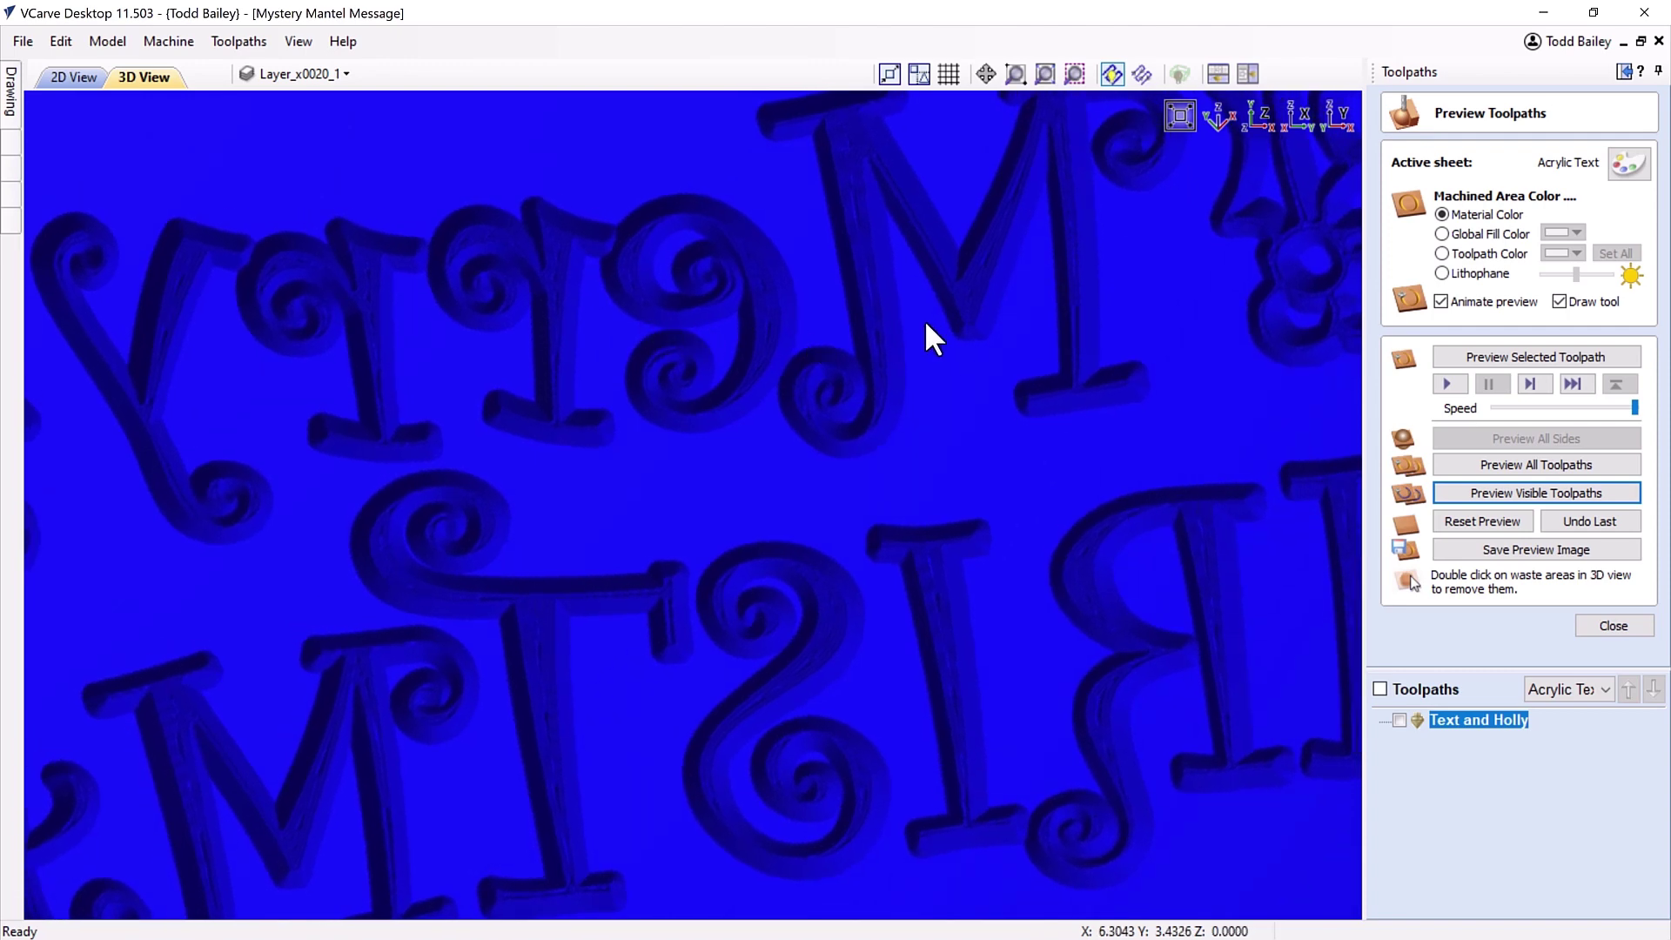
scroll(927, 323, "down", 1)
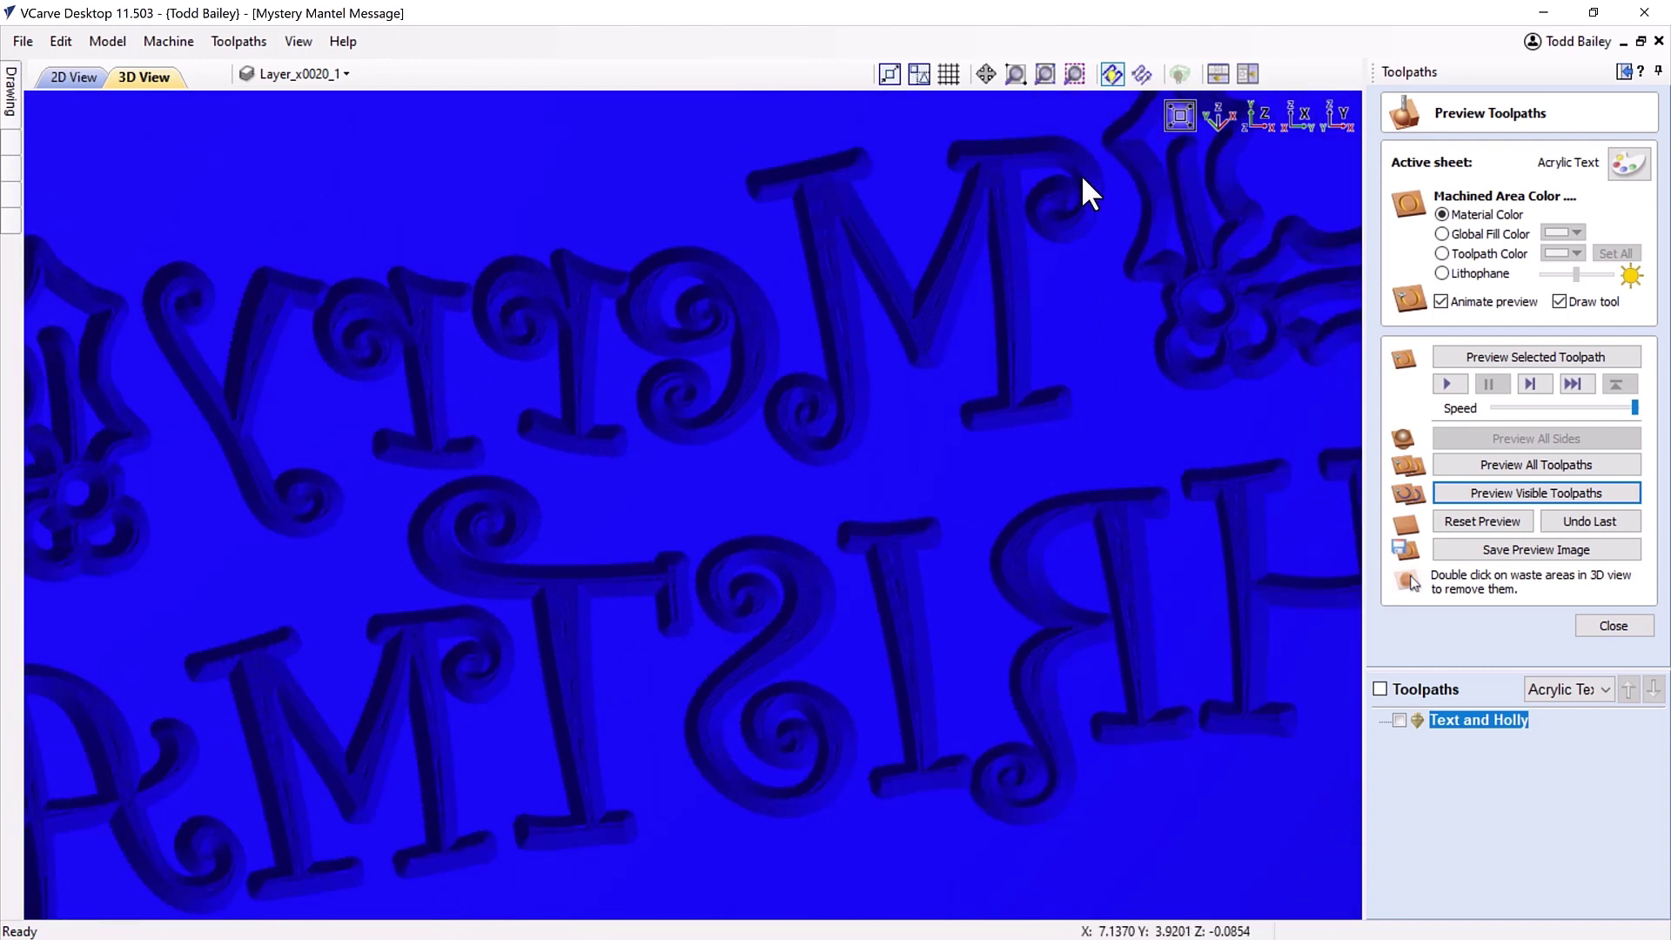
scroll(761, 503, "down", 5)
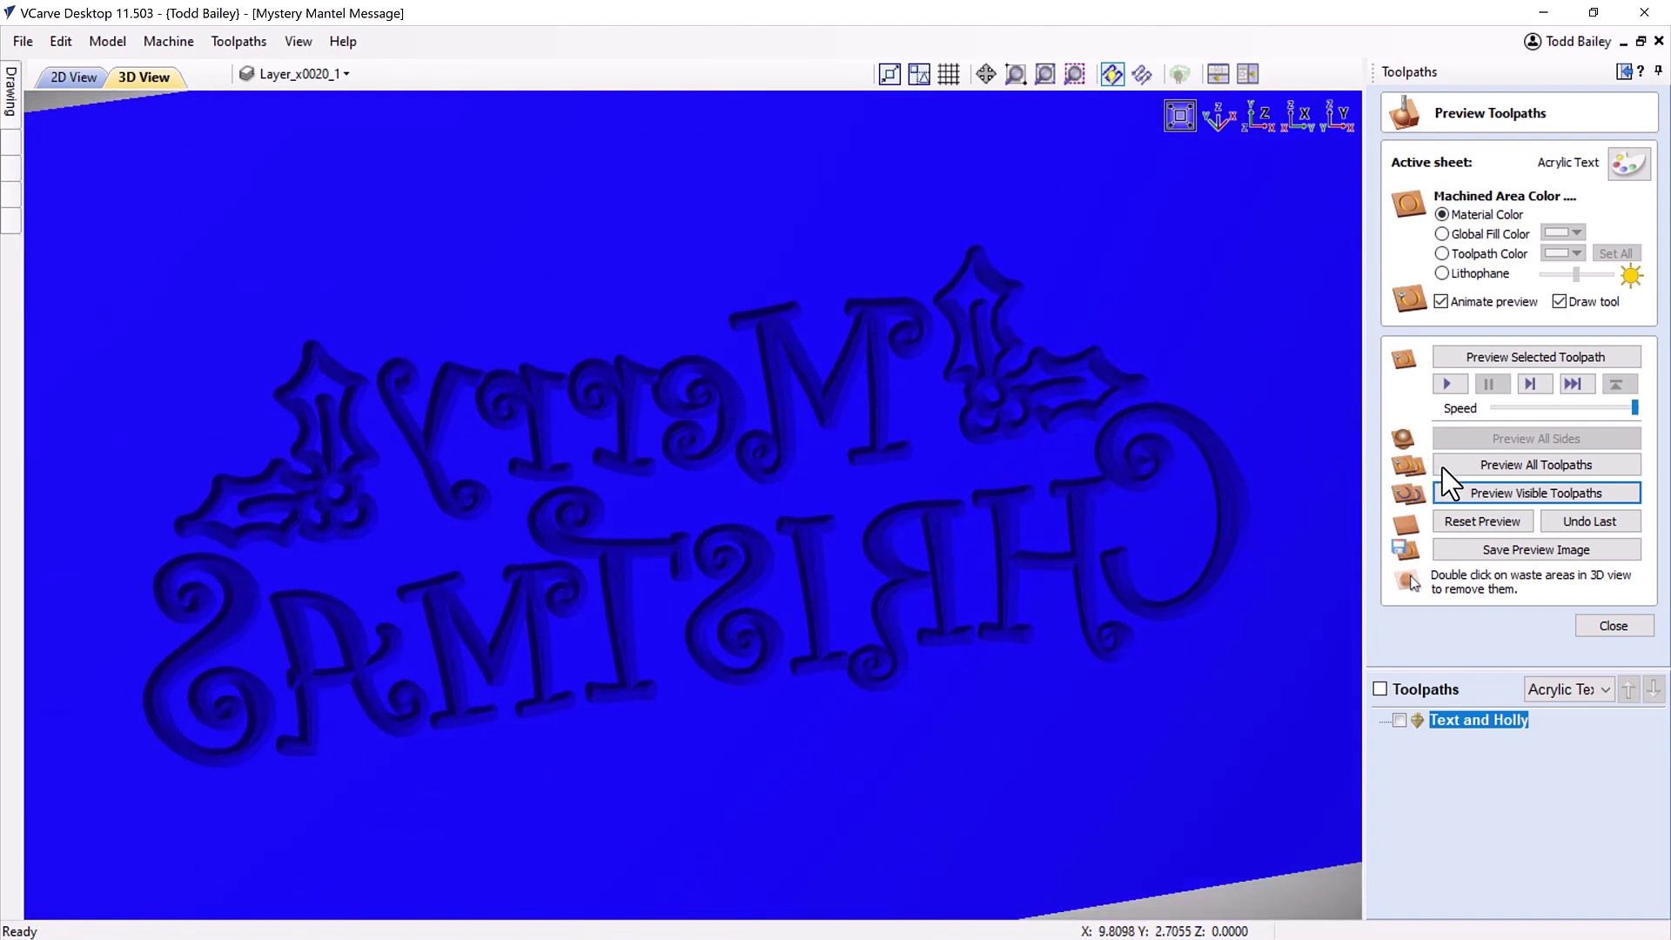
View the carved acrylic with Lithophane shading, return it to Material Color and close the toolpath preview.
left_click(1441, 274)
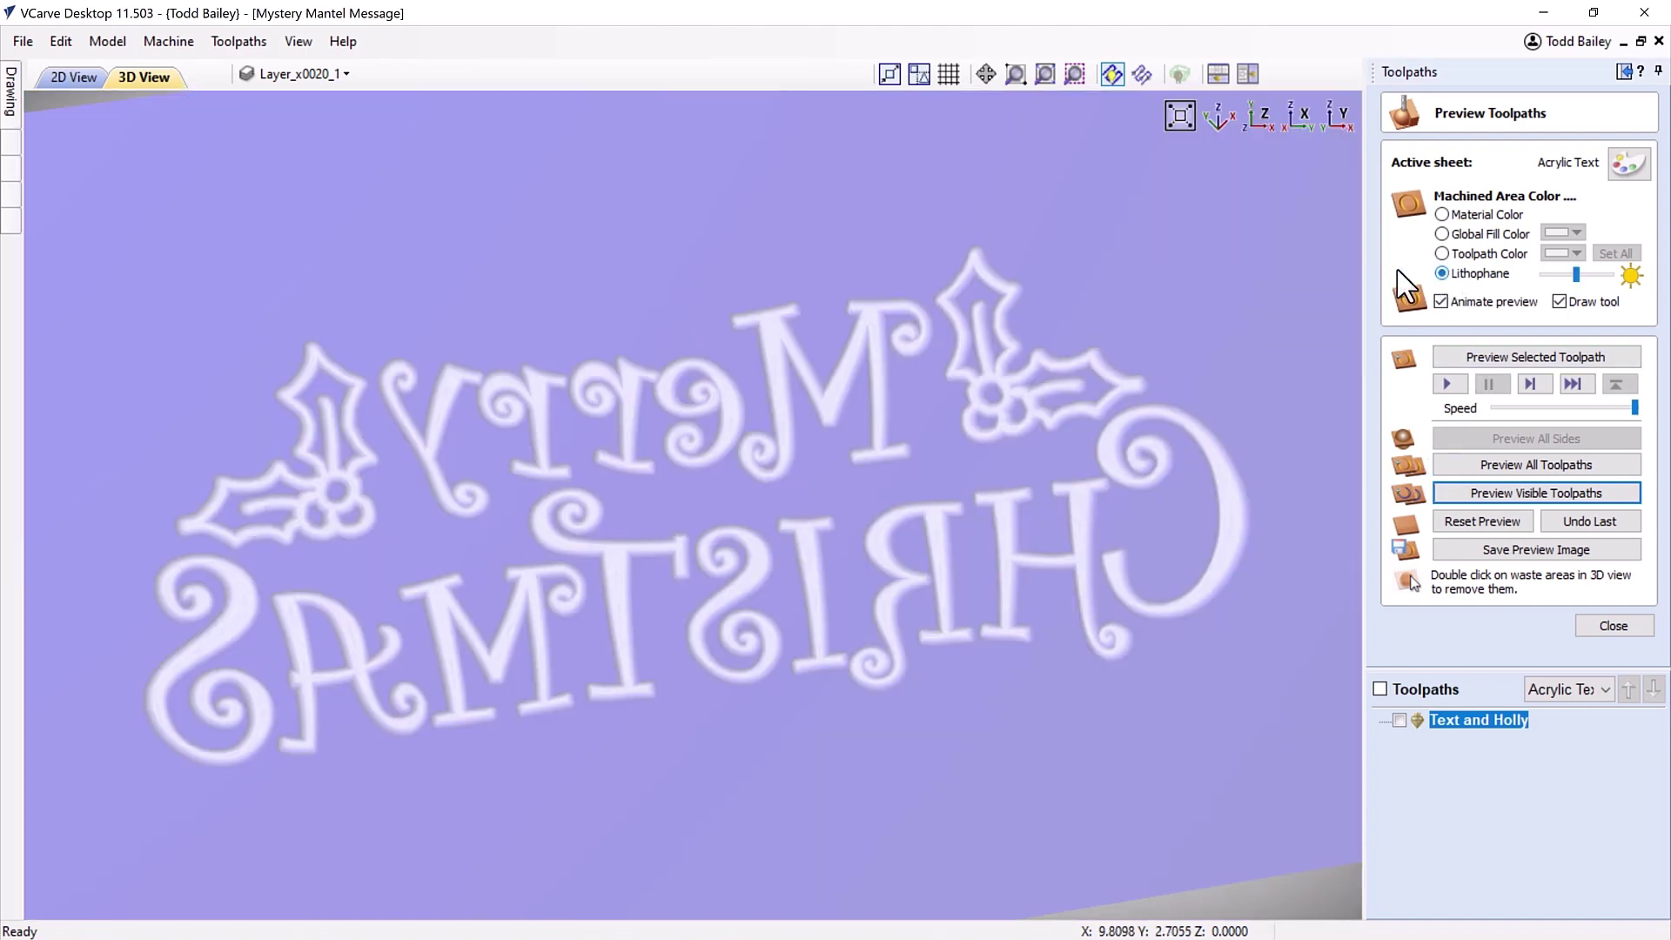
left_click_drag(854, 598, 827, 549)
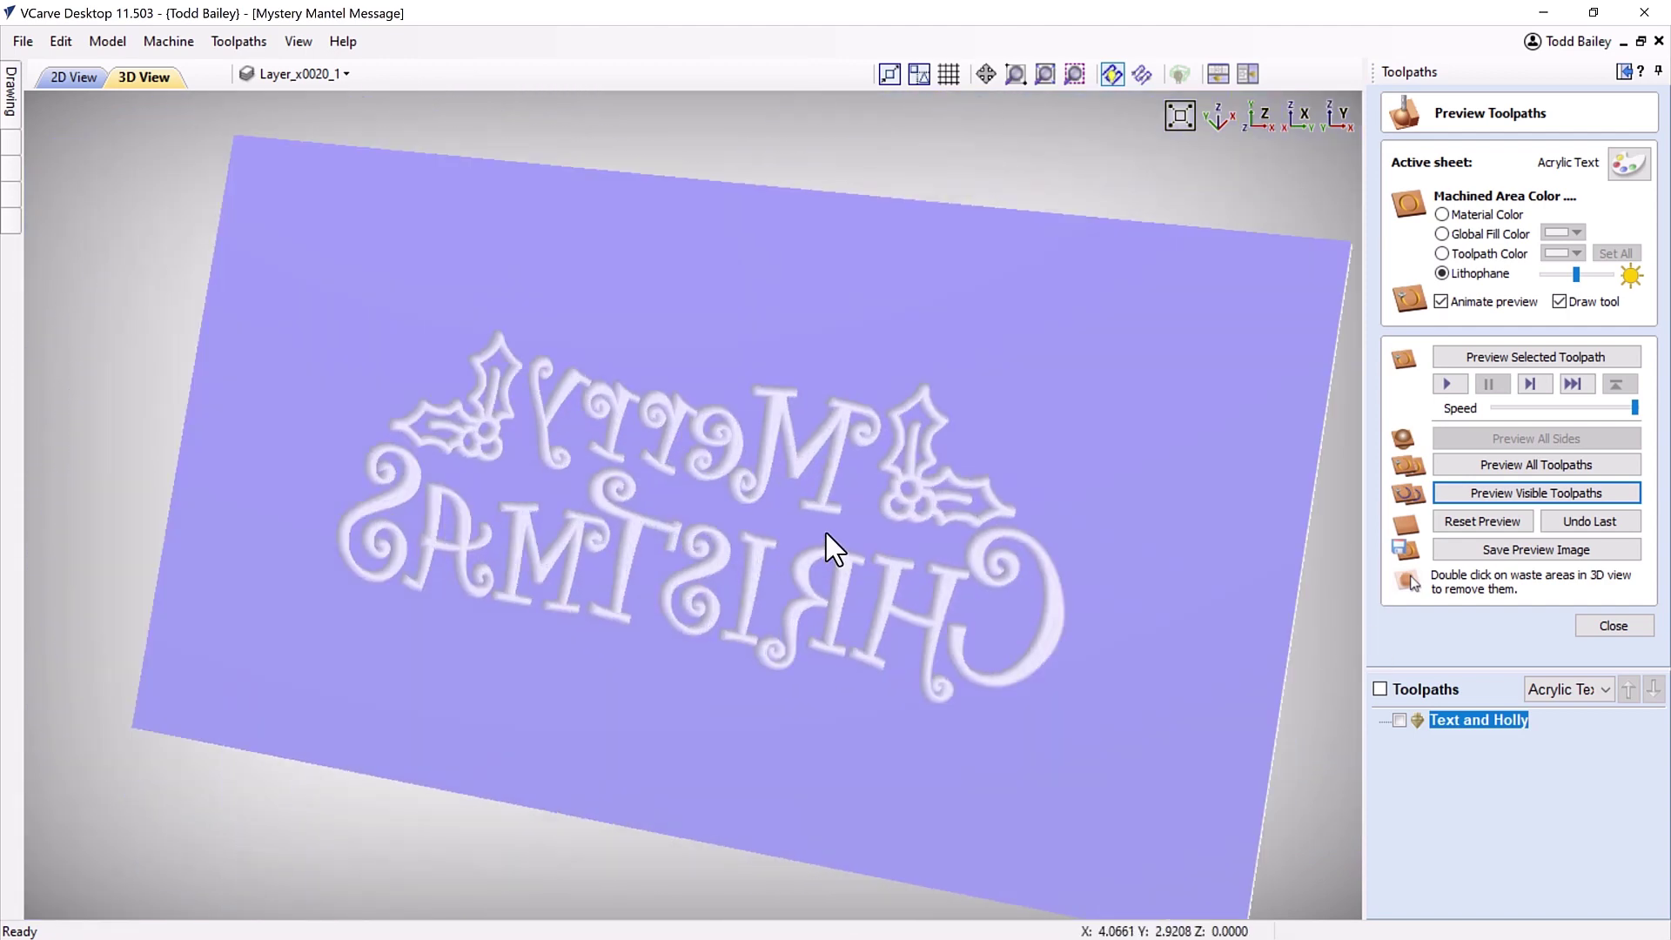
left_click(1442, 215)
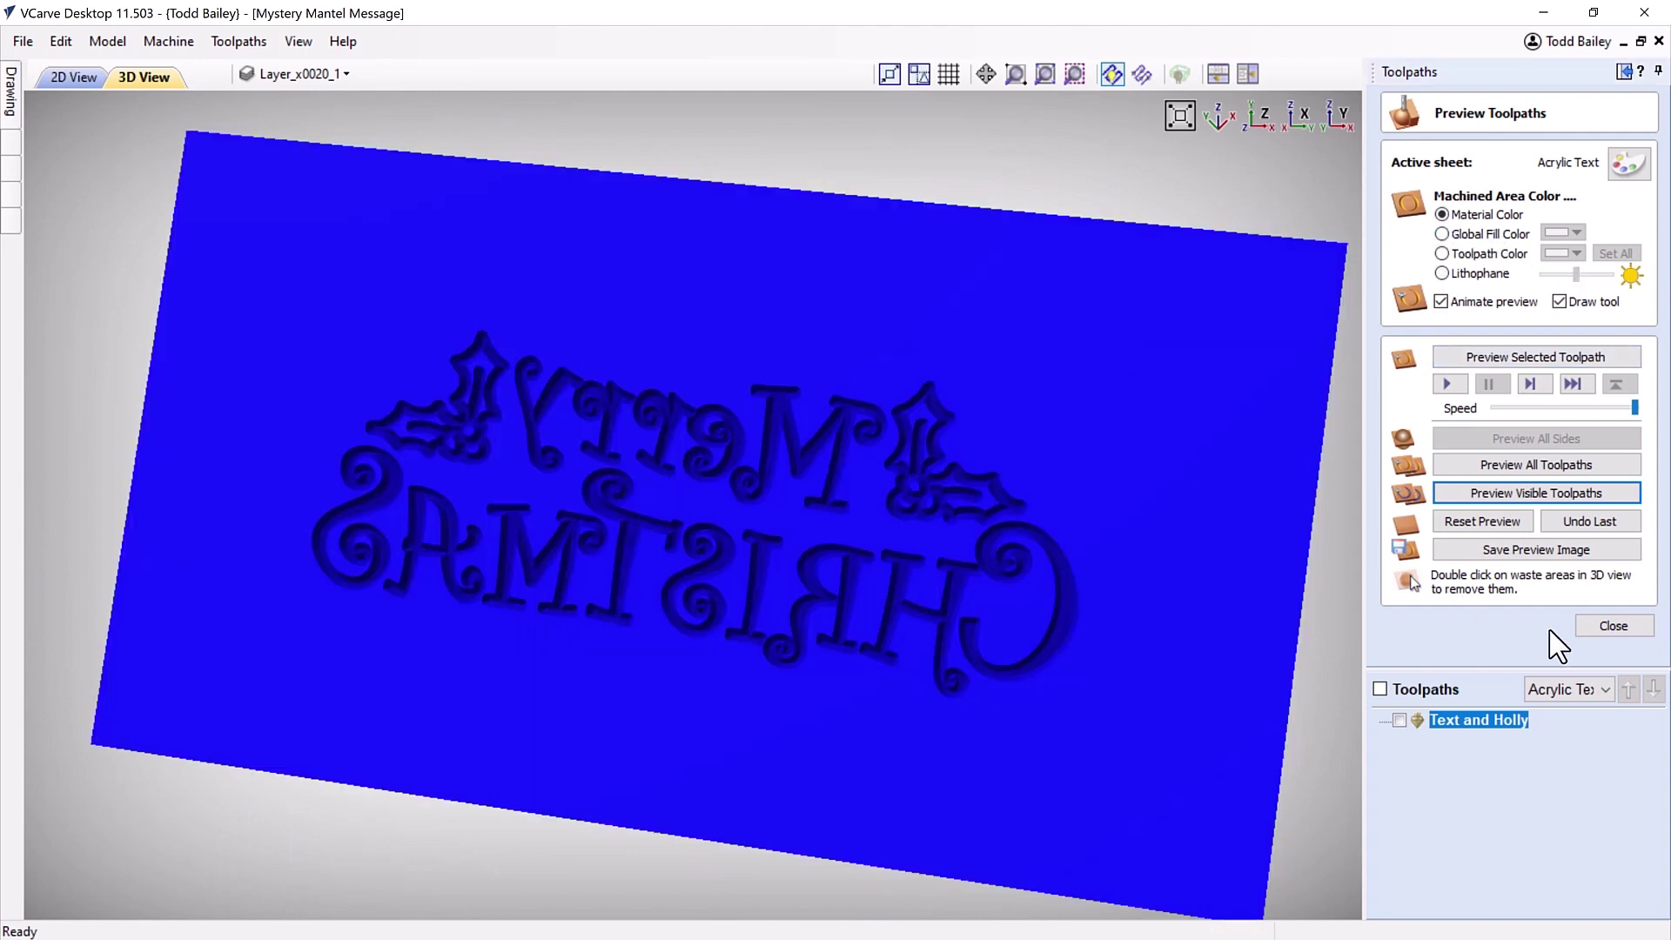
left_click(1612, 626)
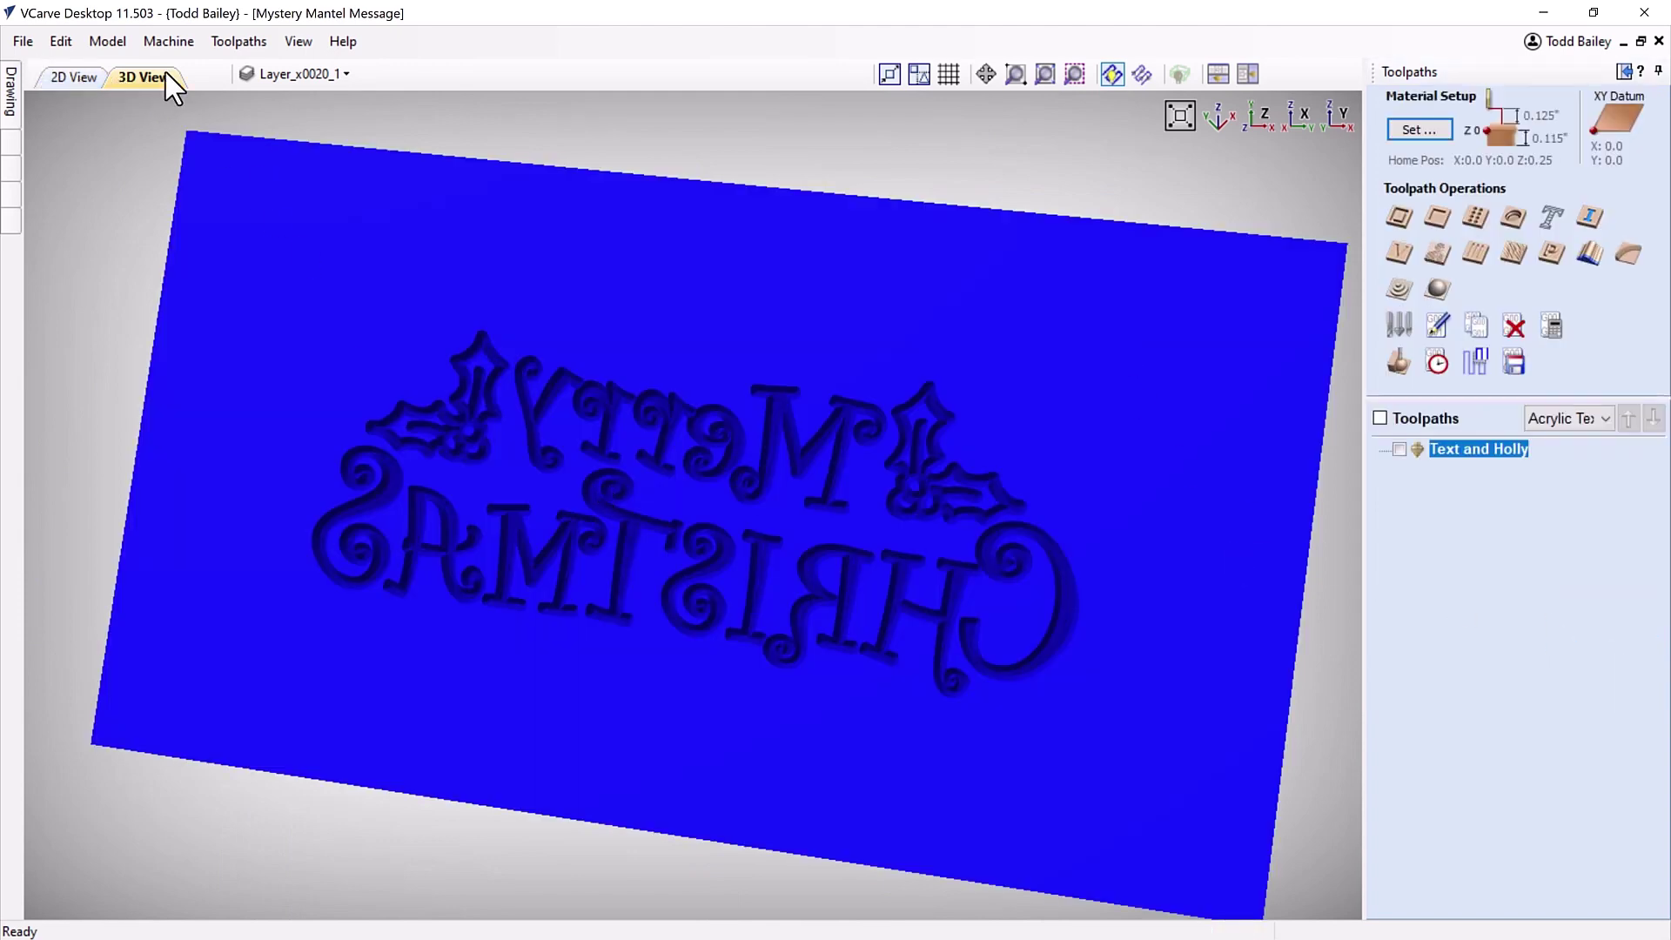
Return to the 2D drawing tools and look over the layout of all the project sheets.
left_click(1623, 72)
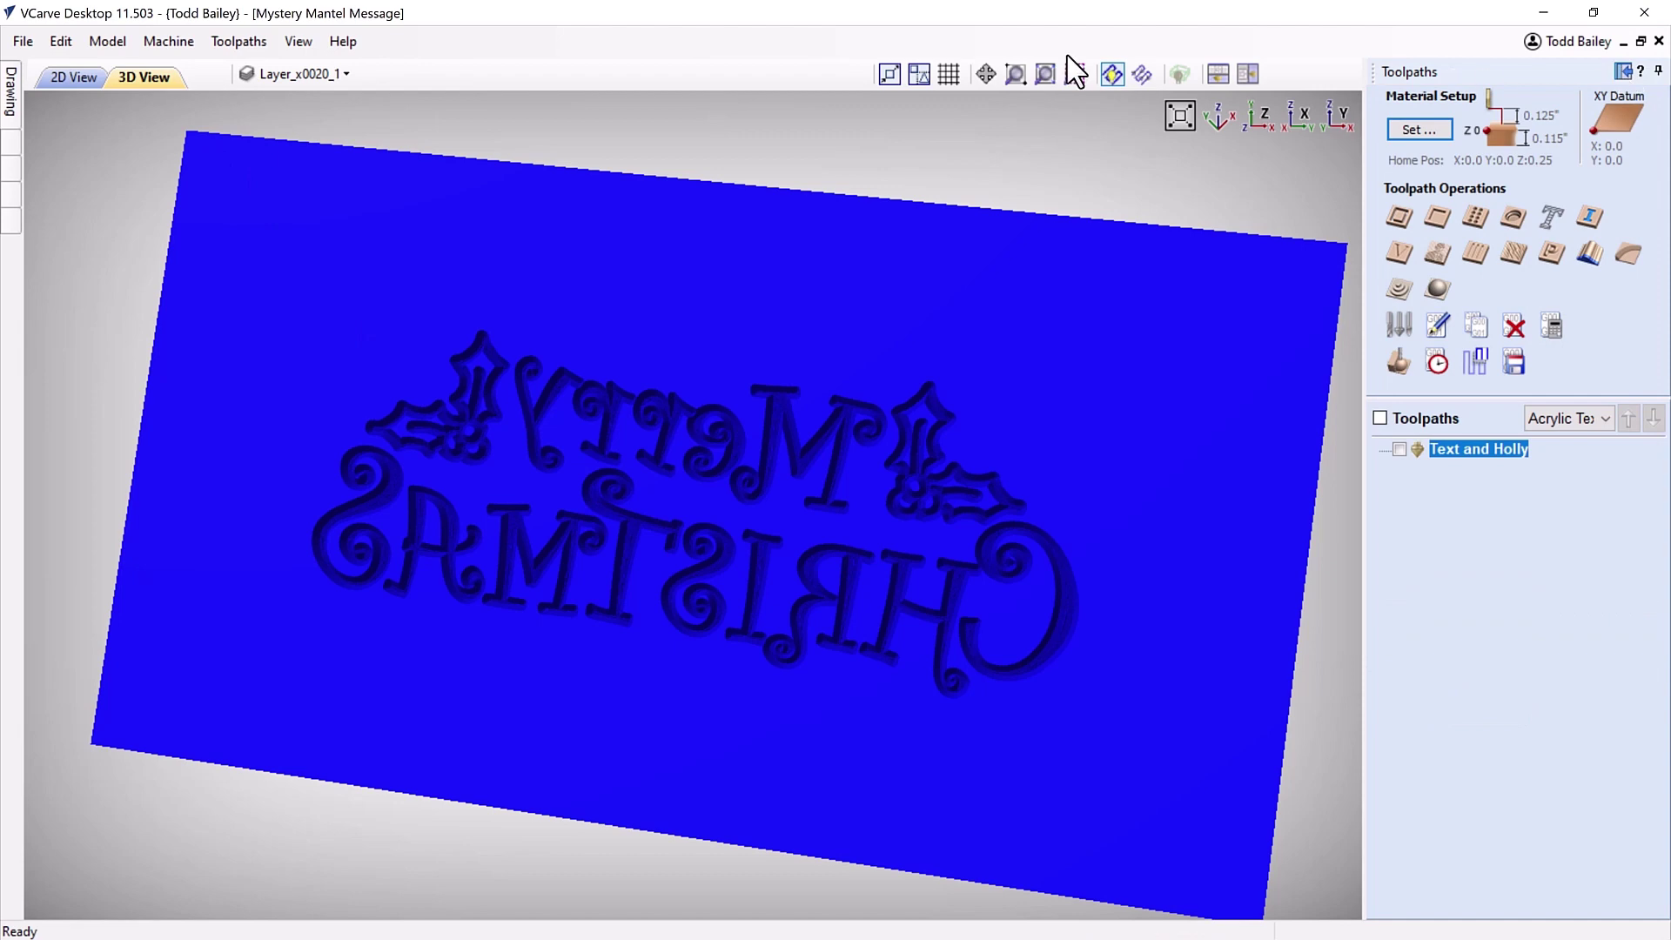
left_click(337, 80)
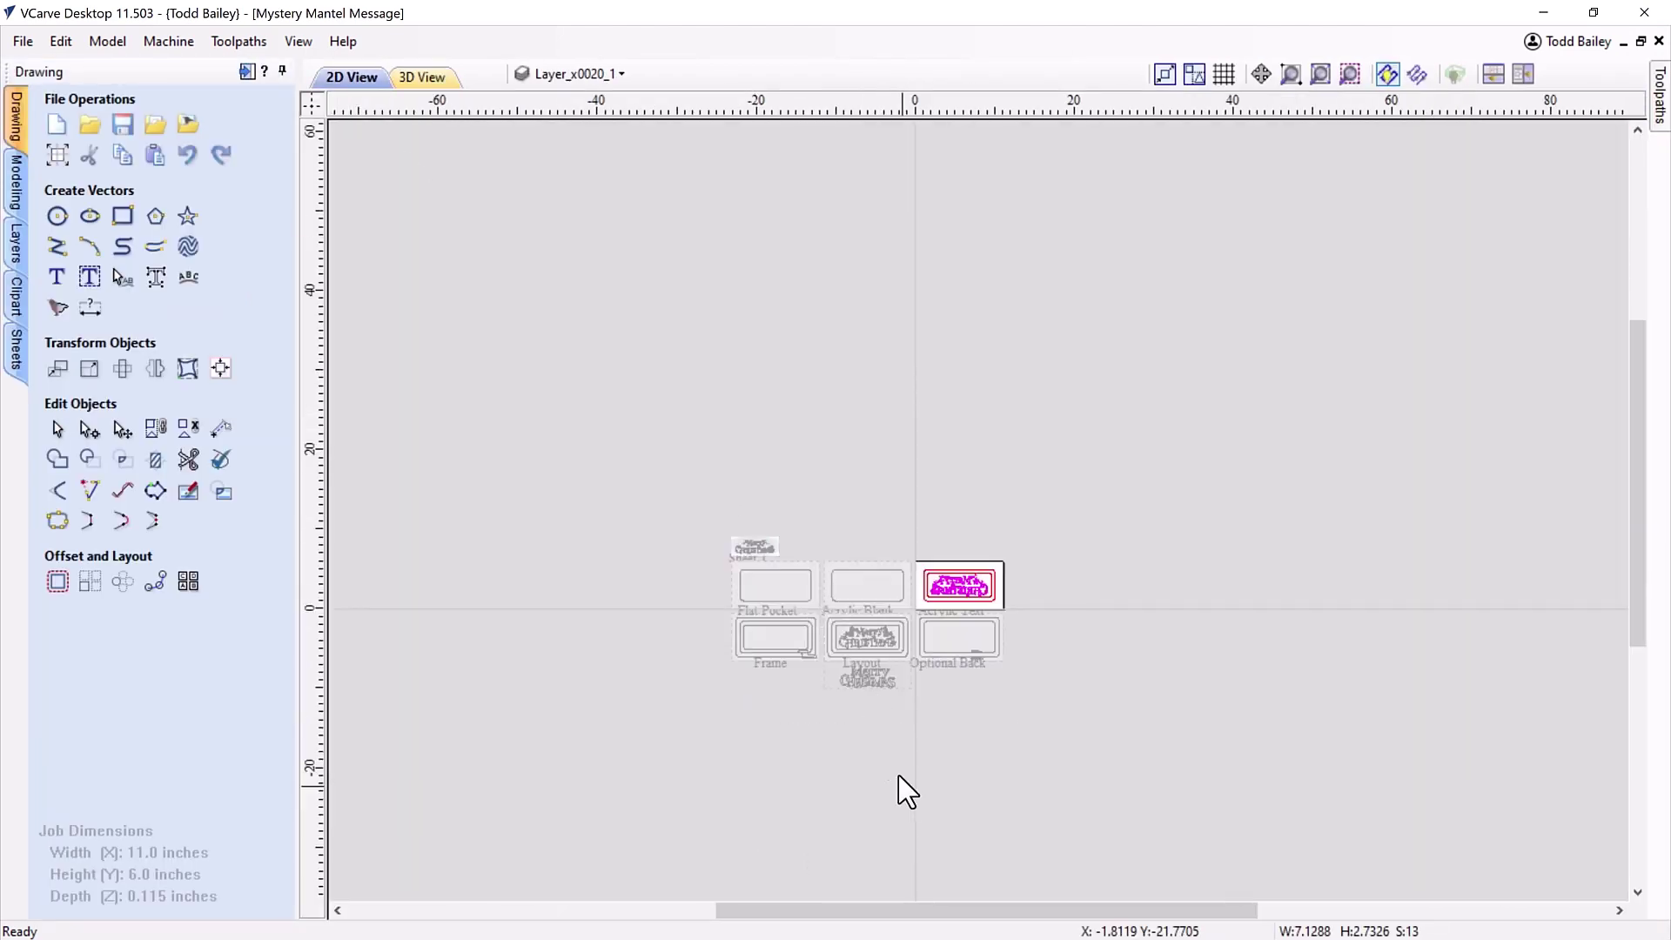
scroll(872, 711, "up", 2)
scroll(872, 712, "up", 1)
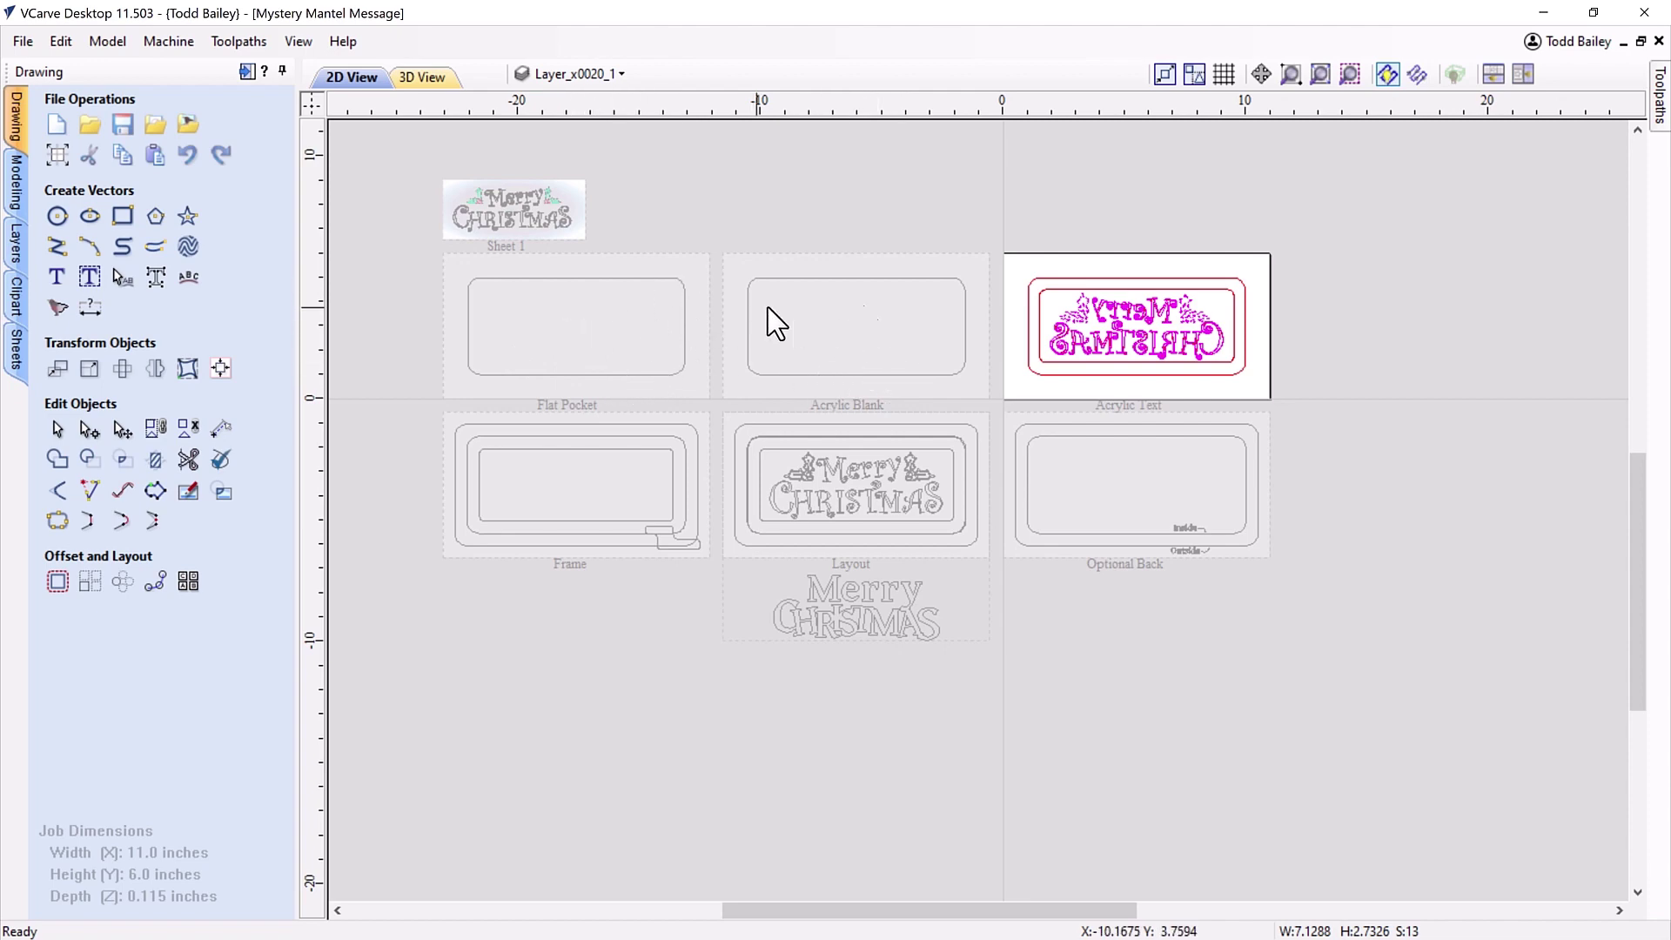
scroll(1140, 331, "up", 1)
scroll(1088, 322, "down", 1)
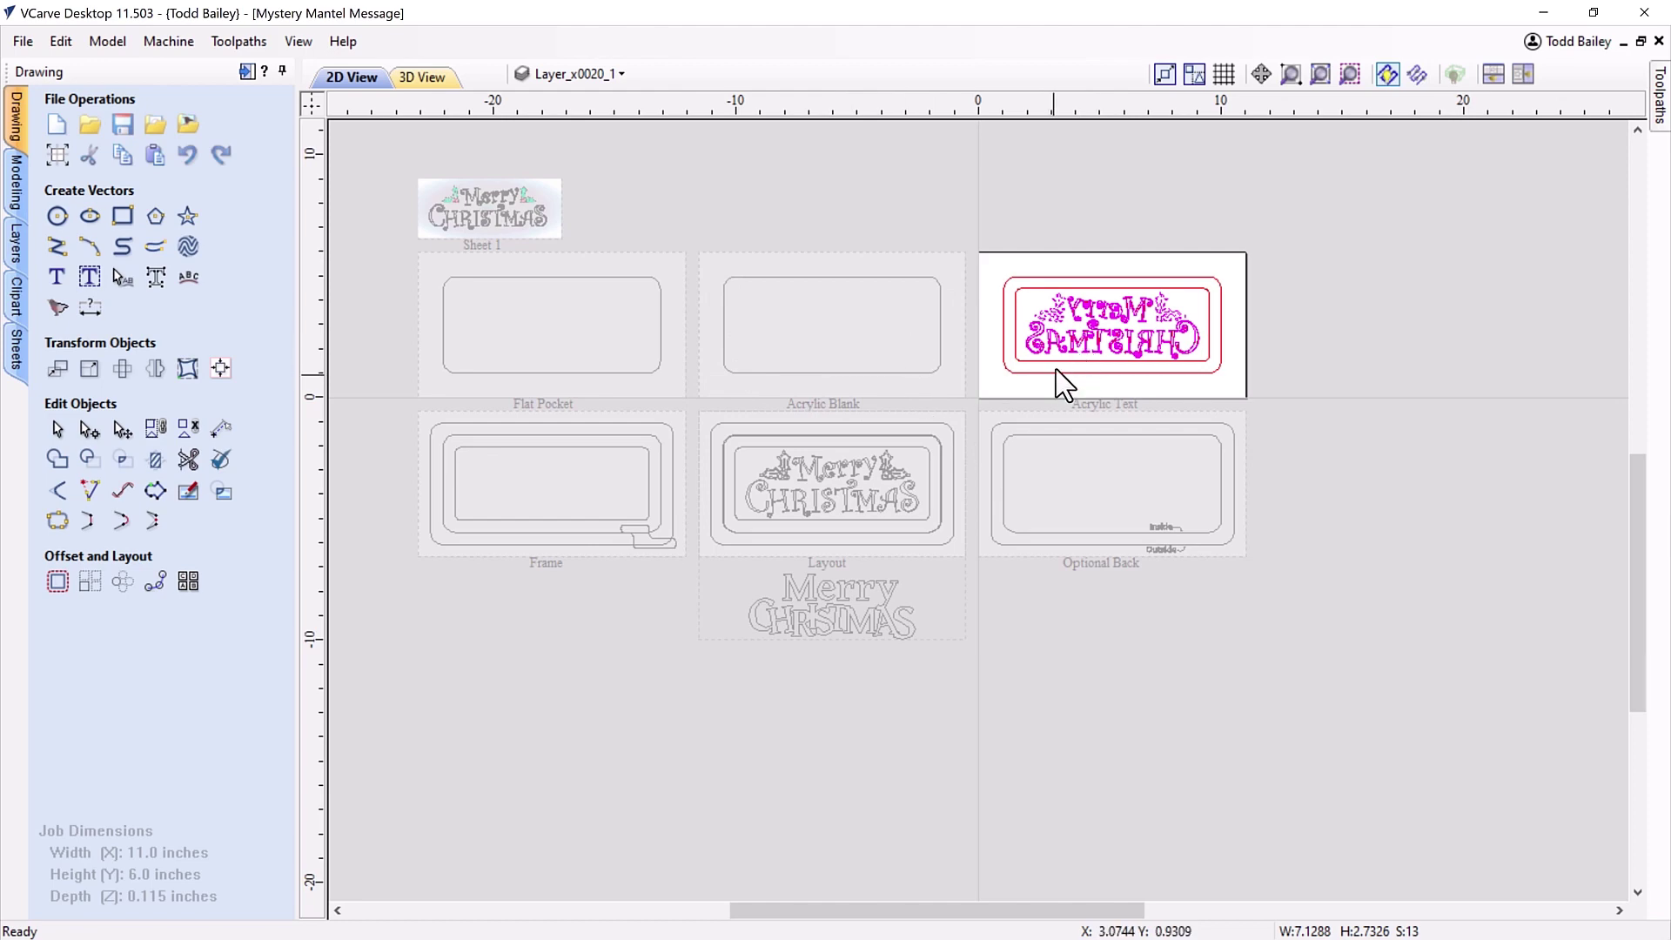
scroll(1056, 352, "up", 1)
scroll(1113, 326, "down", 1)
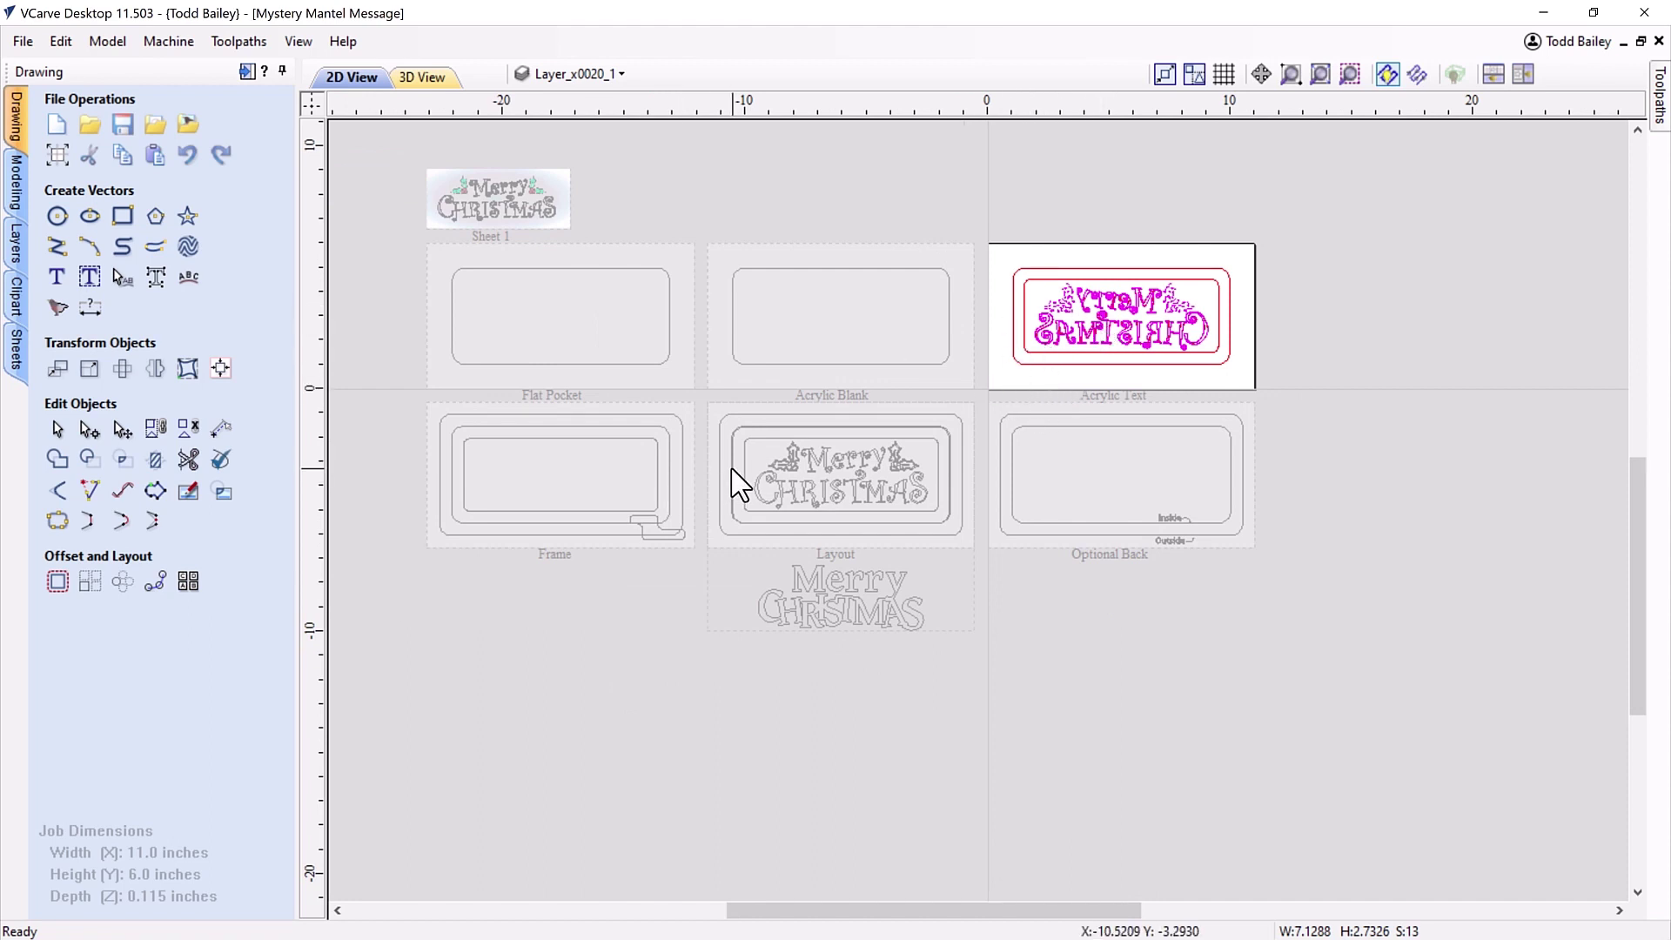
Deselect the acrylic lettering and make the Frame sheet active for a closer look at its vectors.
left_click(625, 495)
double_click(624, 495)
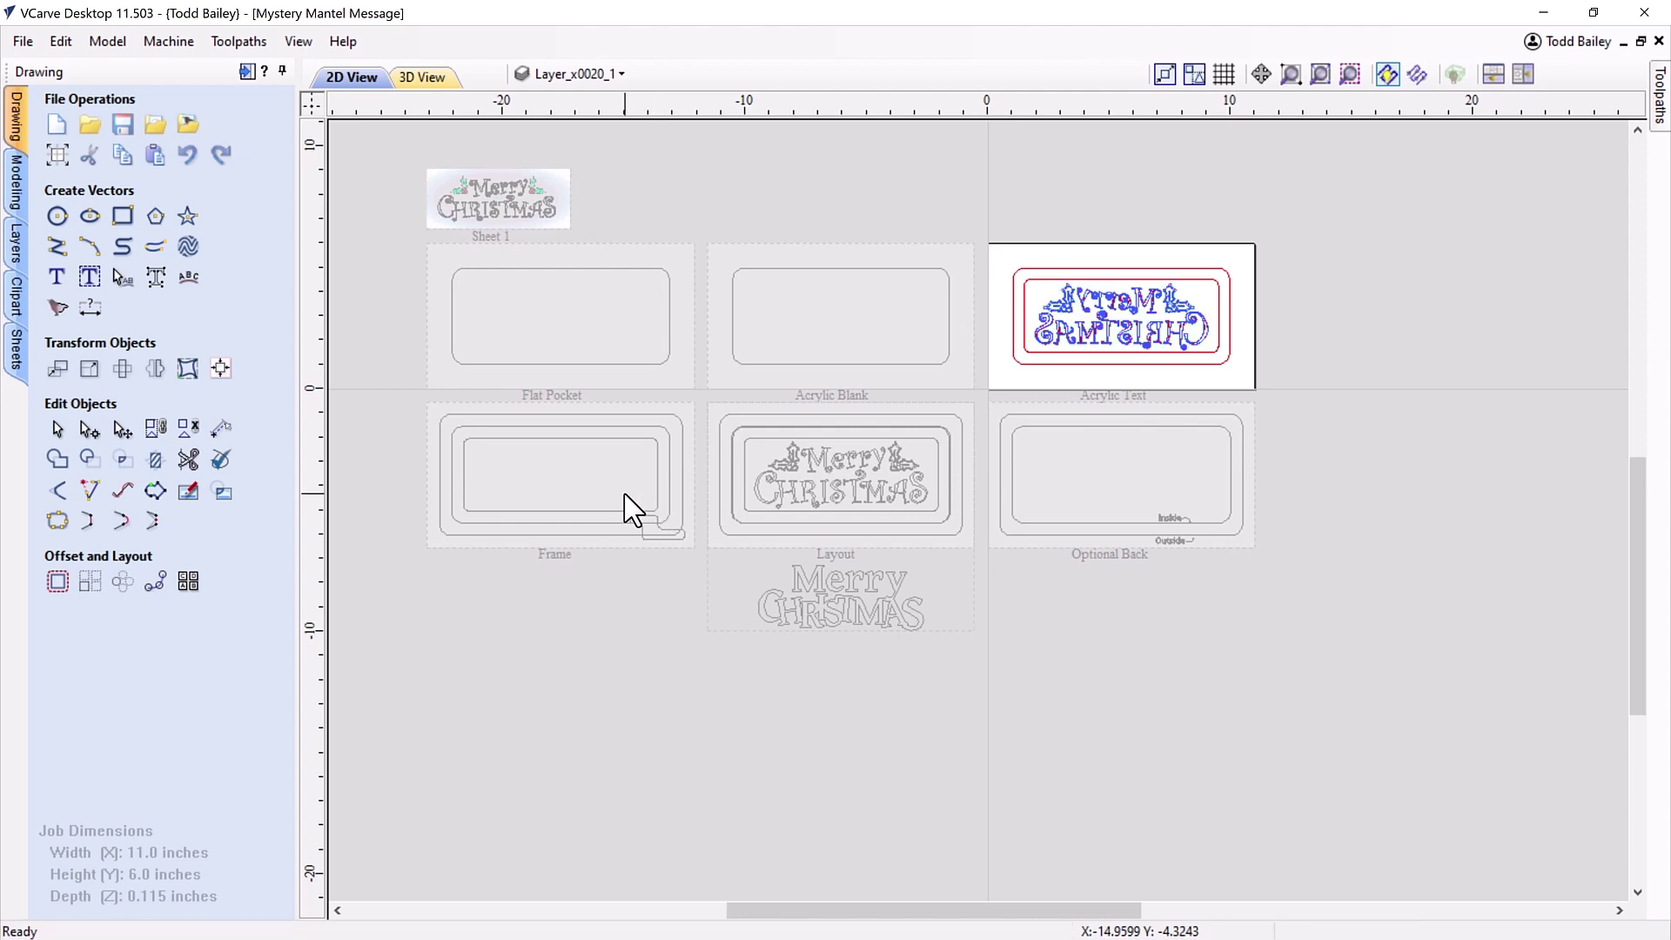
scroll(1074, 586, "up", 6)
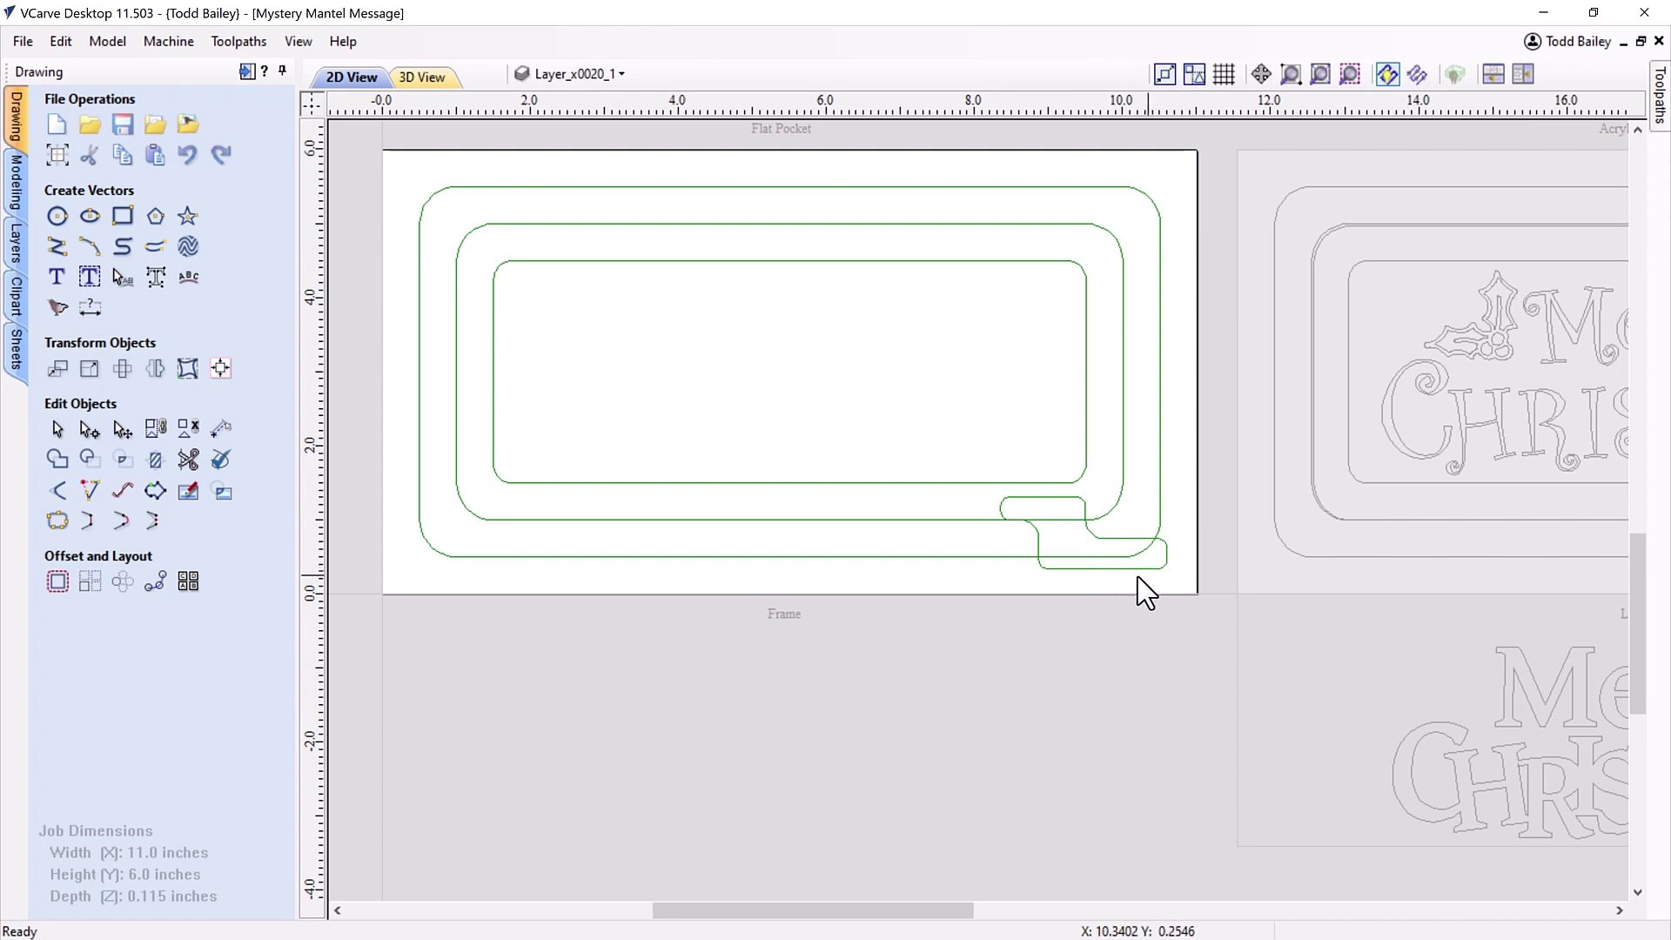
Switch to the toolpath tools and simulate all of the Frame sheet's toolpaths in the 3D preview.
left_click(248, 73)
left_click(1488, 450)
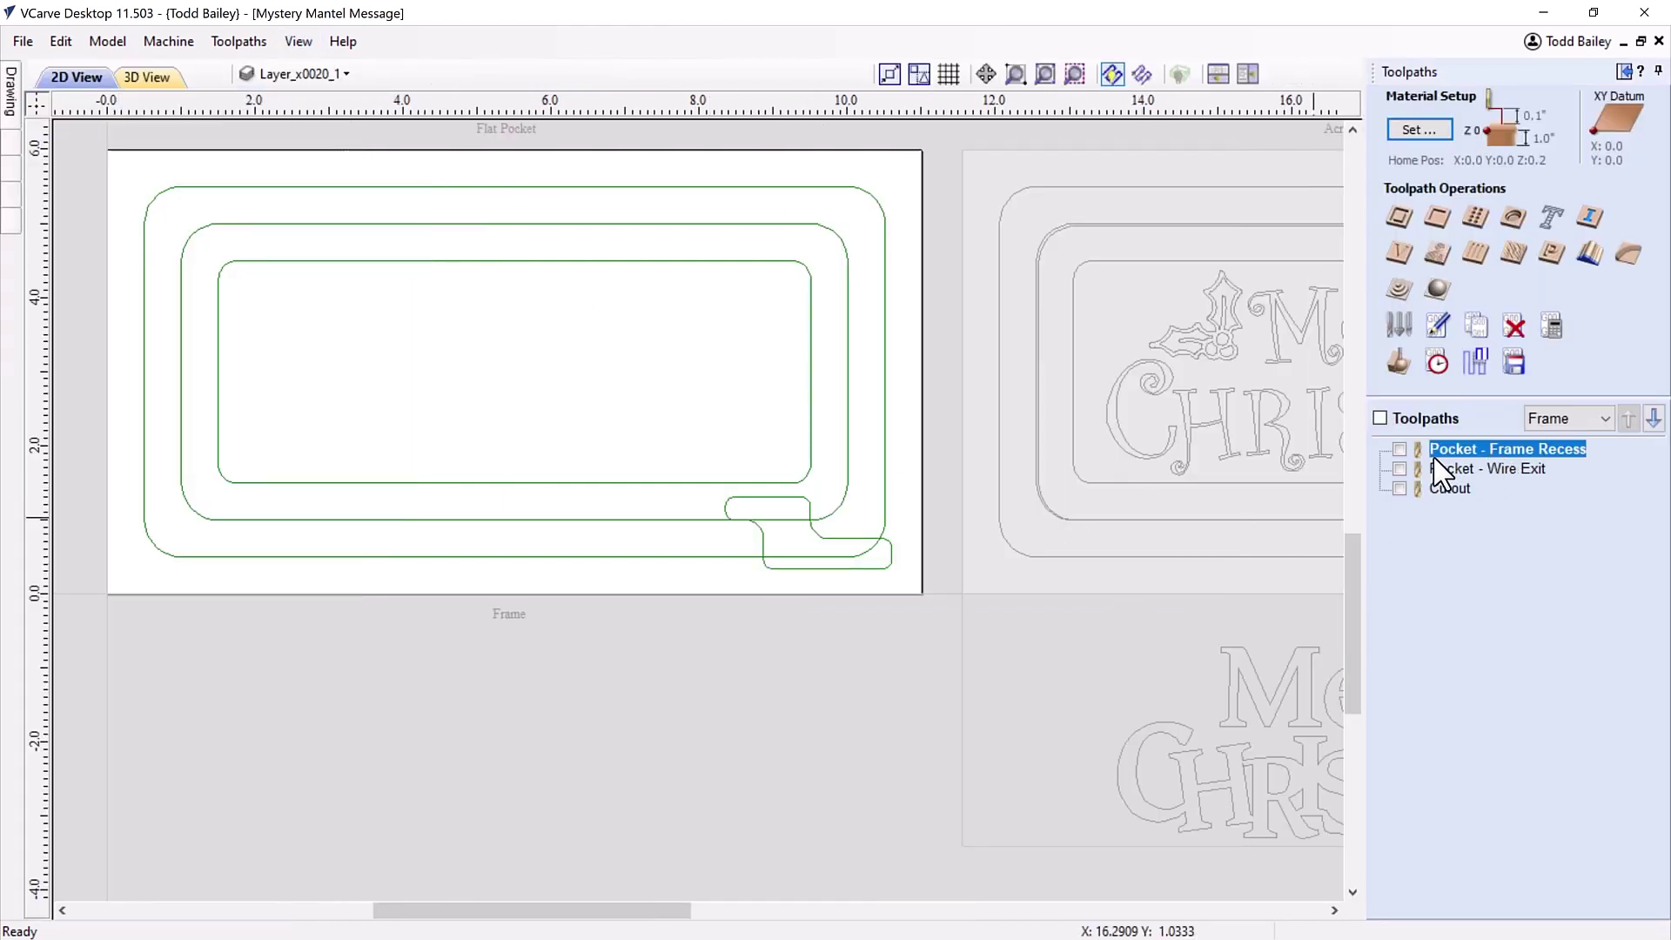
mouse_move(1436, 500)
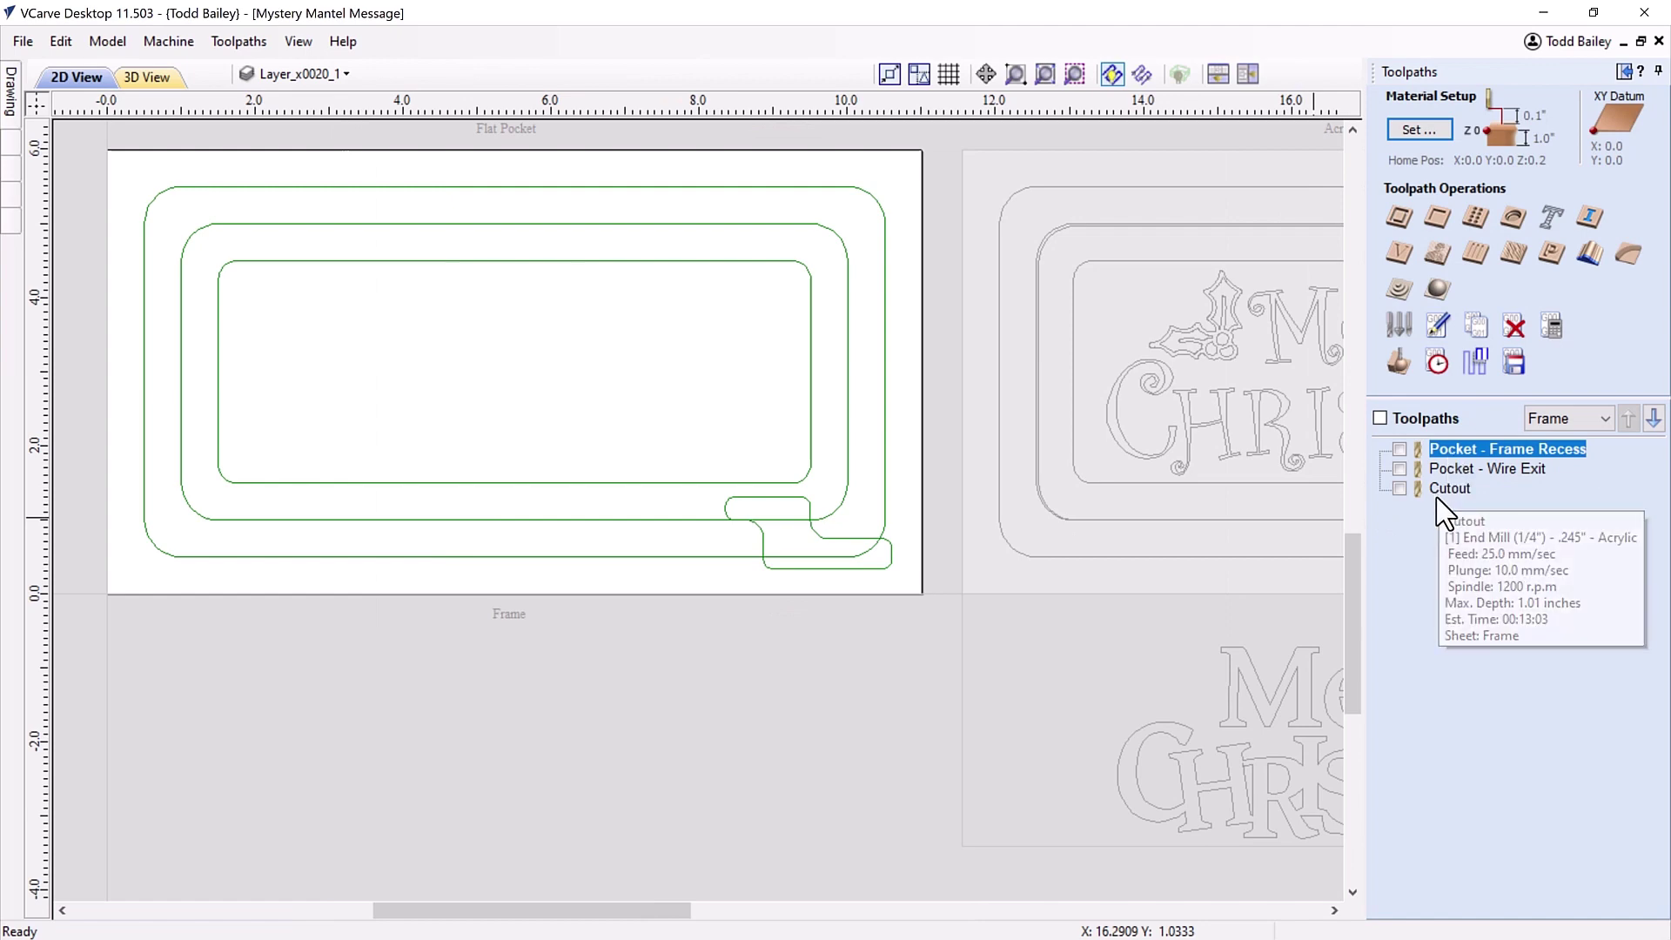
left_click(1396, 362)
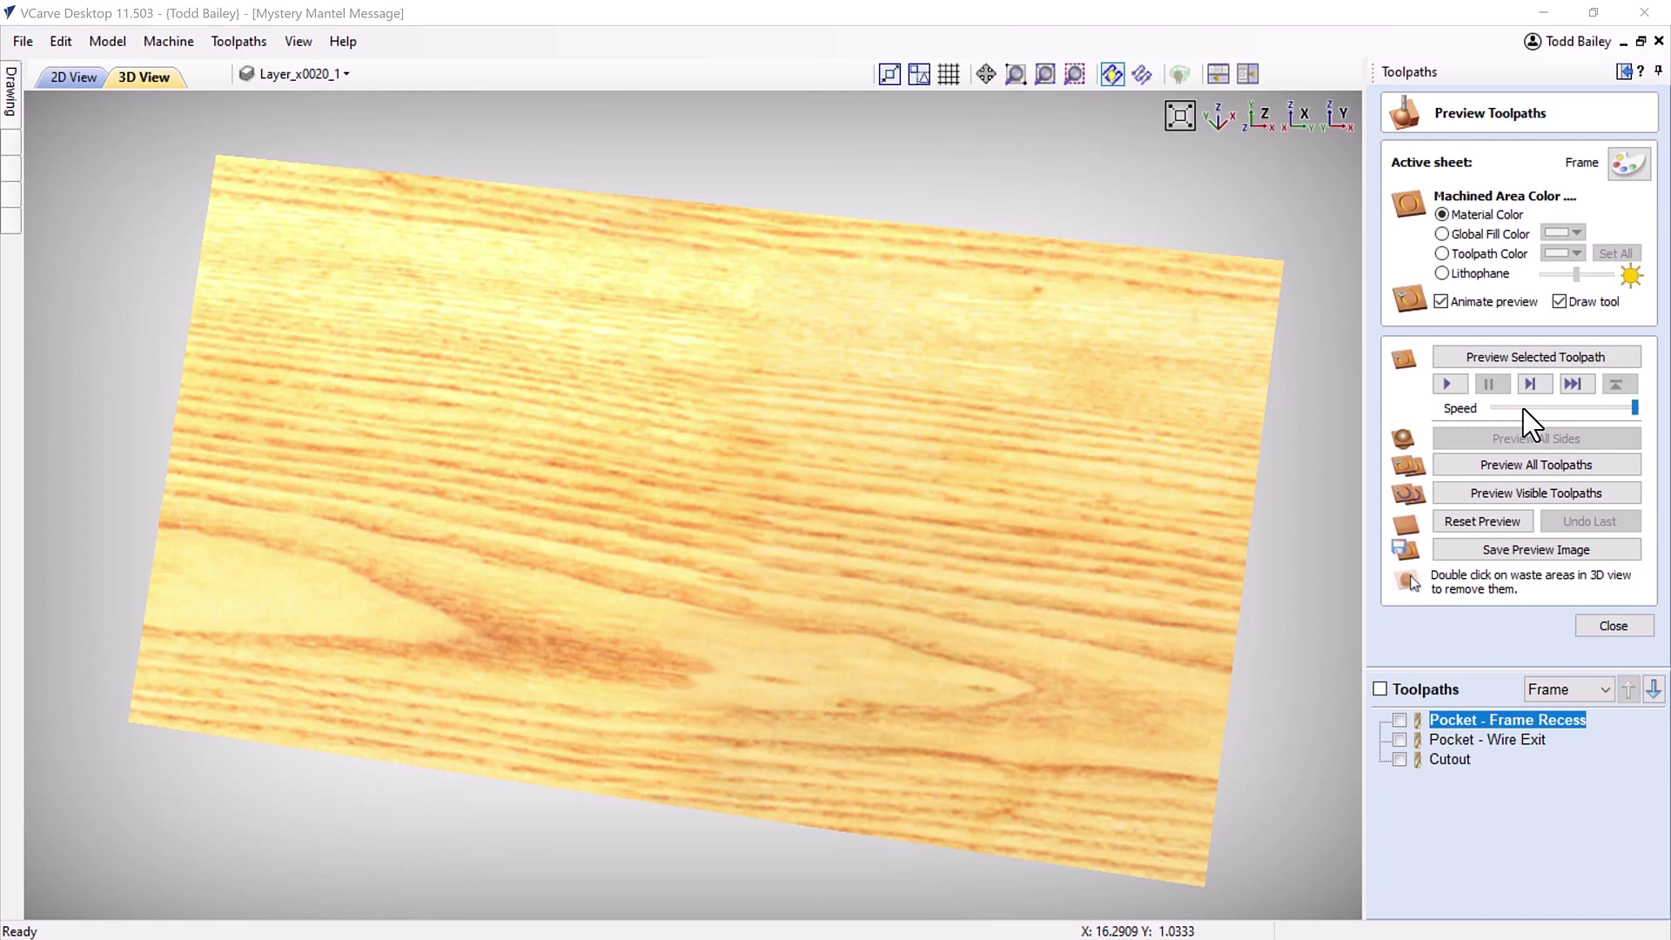
left_click(1513, 463)
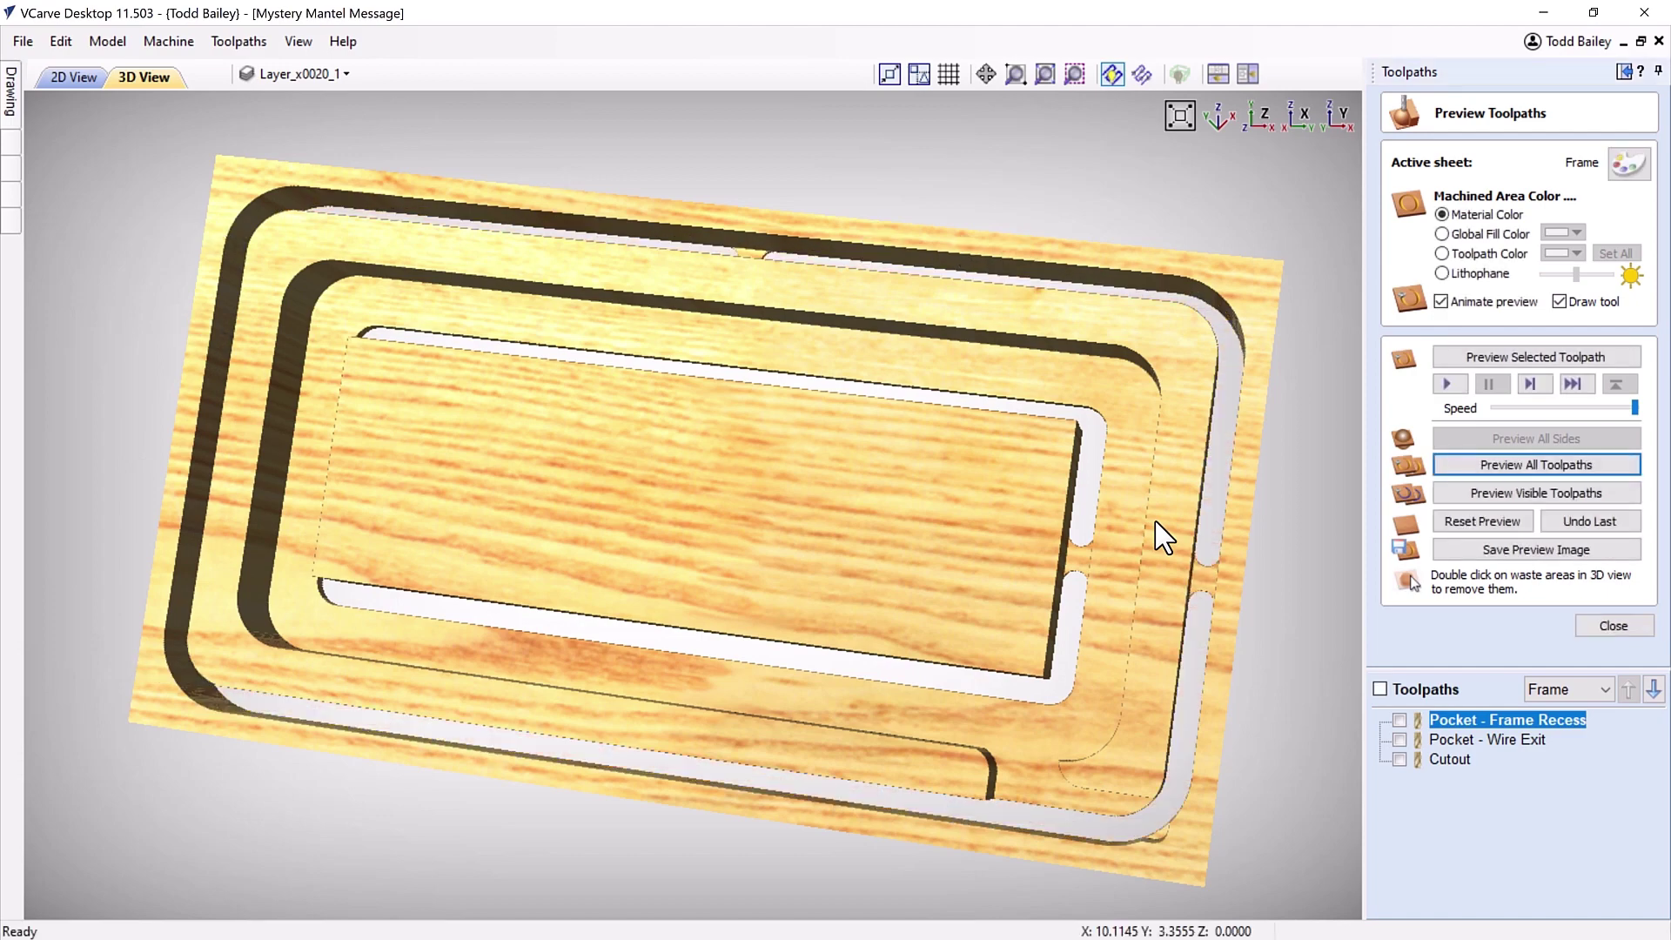
Examine the simulated frame from several angles, checking the holding tabs, recess and wire exit pocket.
left_click_drag(958, 604, 729, 304)
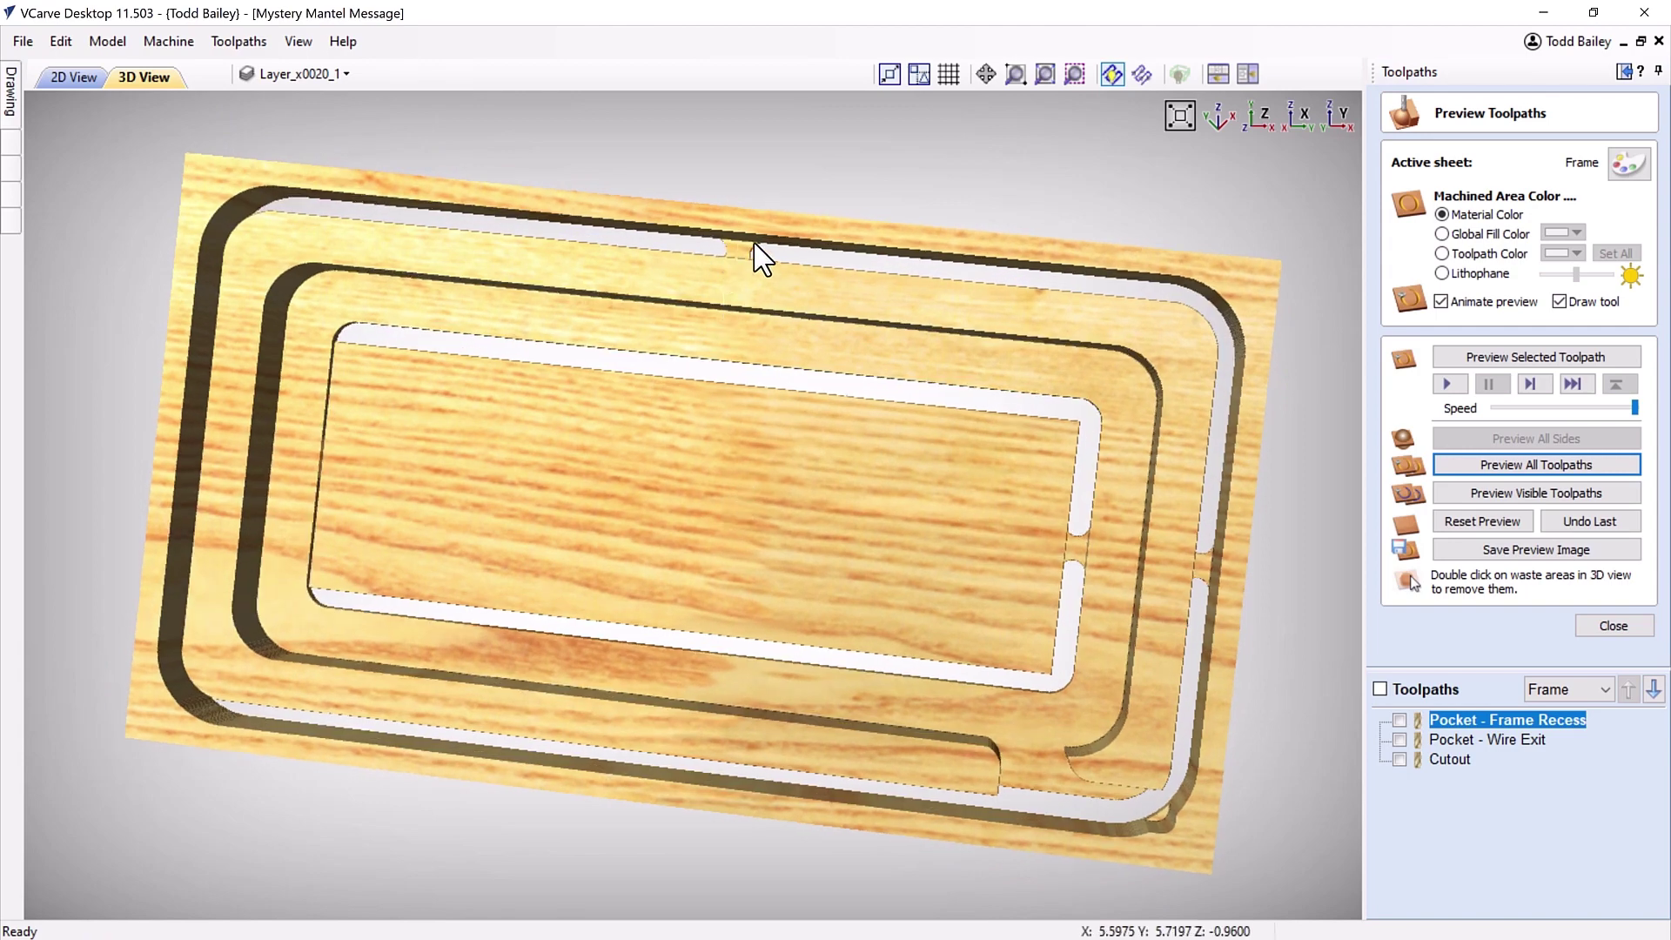
left_click_drag(752, 454, 748, 581)
left_click_drag(704, 731, 738, 661)
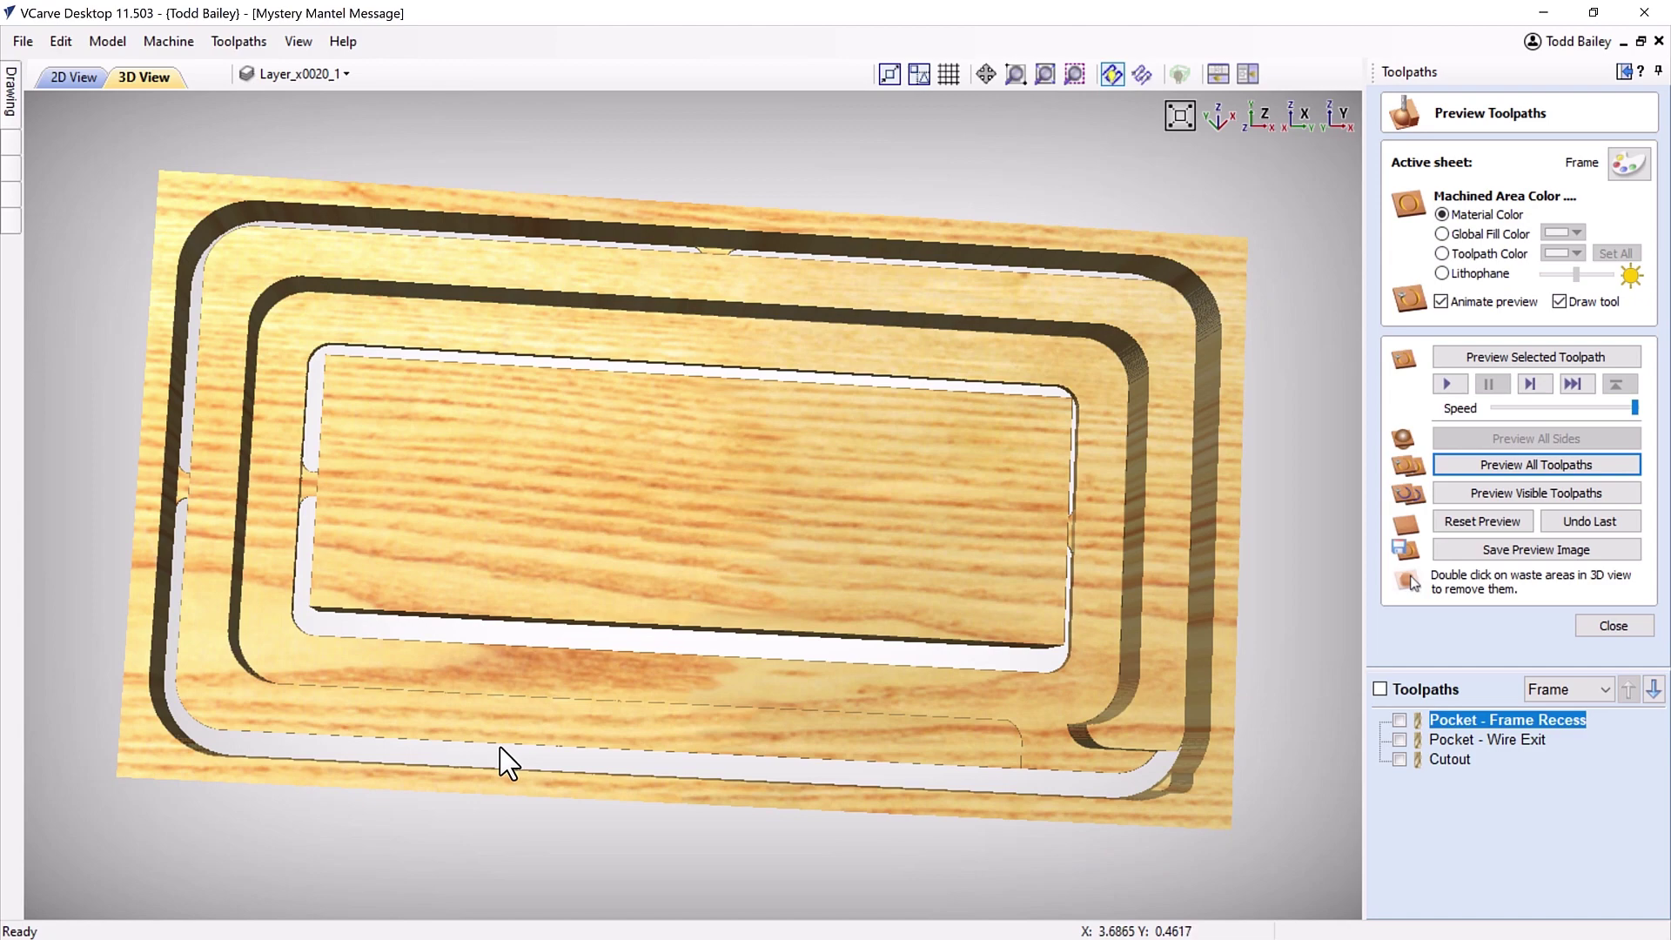
left_click_drag(597, 759, 676, 782)
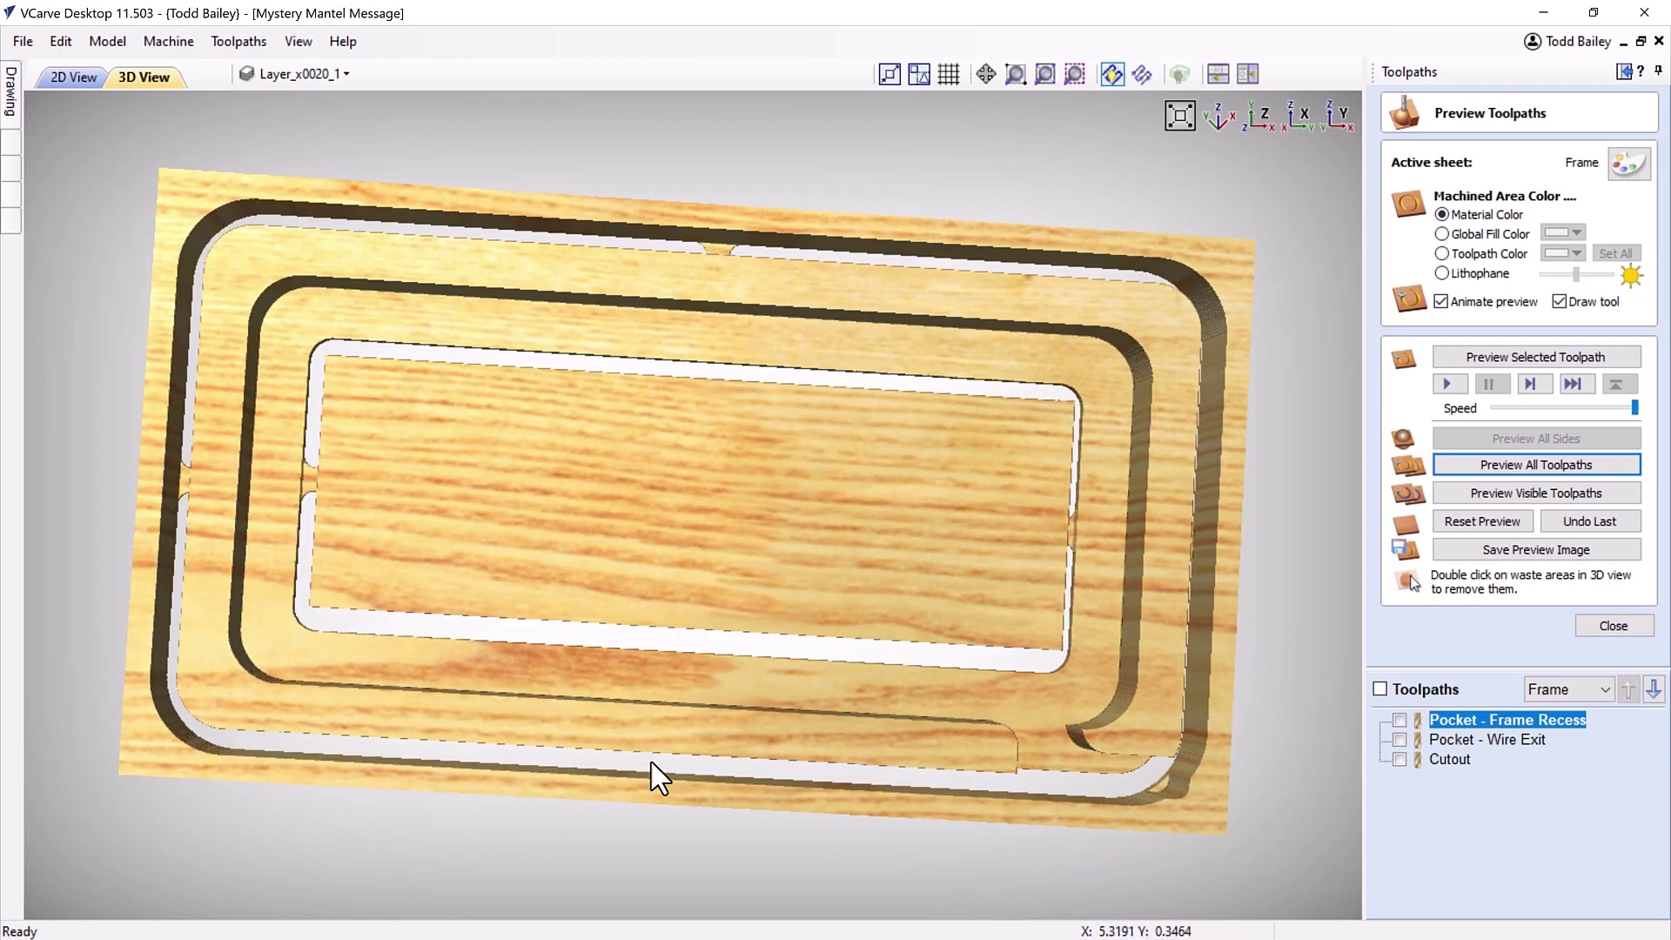
left_click_drag(546, 763, 660, 701)
left_click_drag(604, 771, 791, 634)
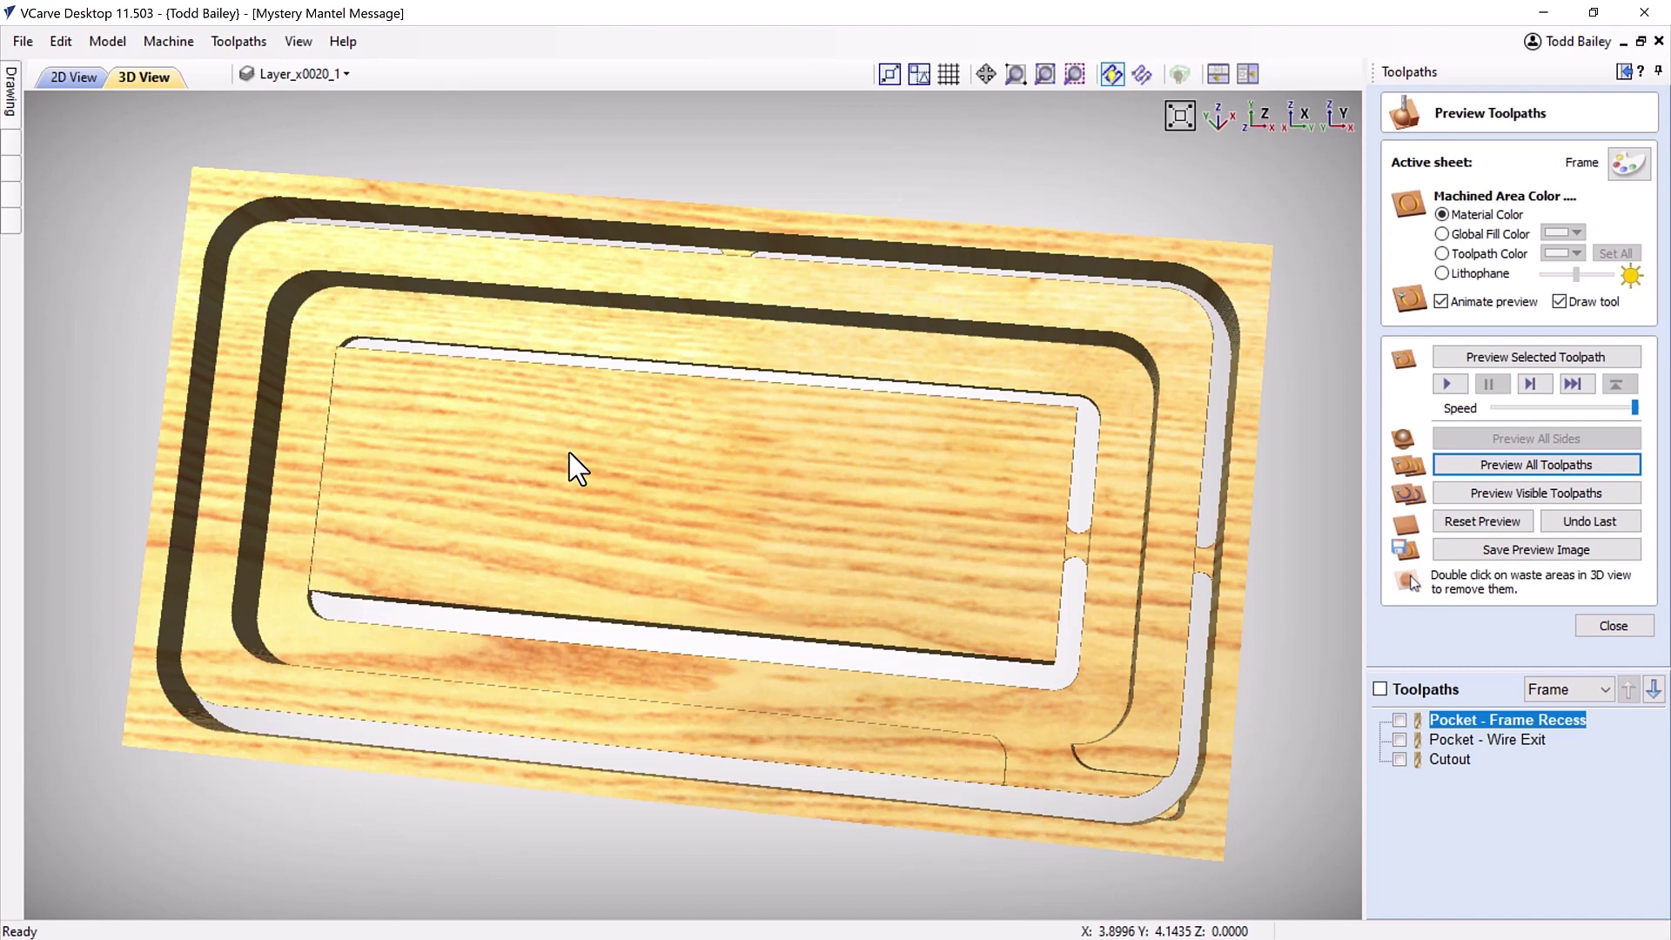
Return to the 2D drawing tools and inspect the wire exit outline at the corner of the Frame sheet.
left_click(1623, 72)
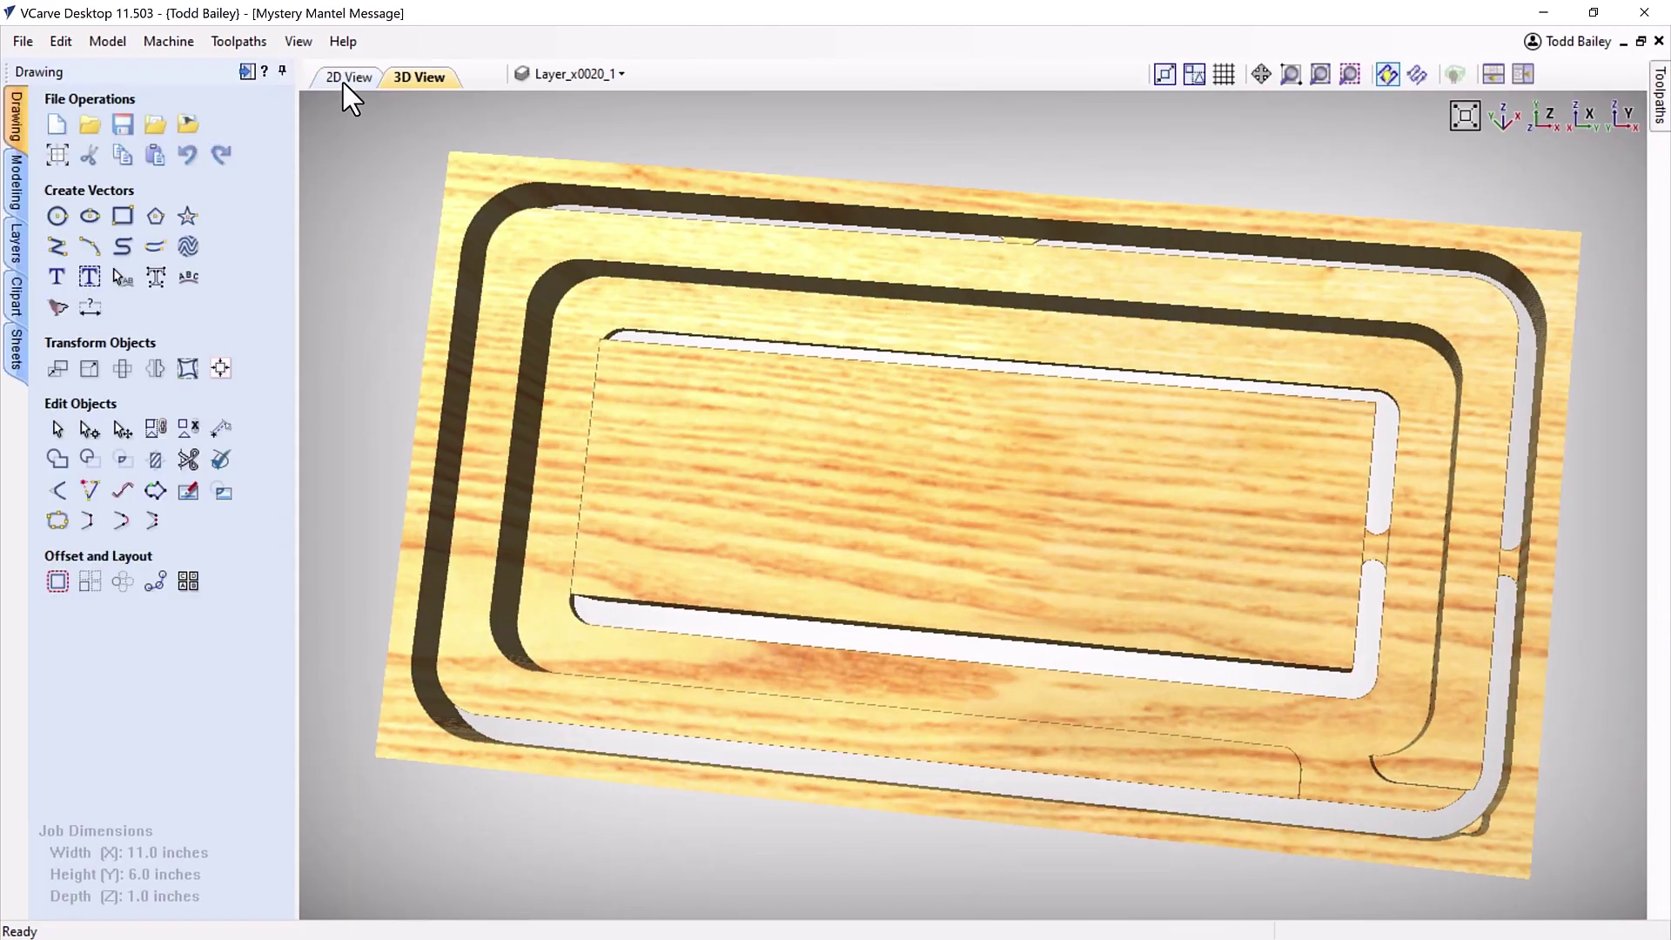
left_click(348, 78)
scroll(1098, 544, "up", 3)
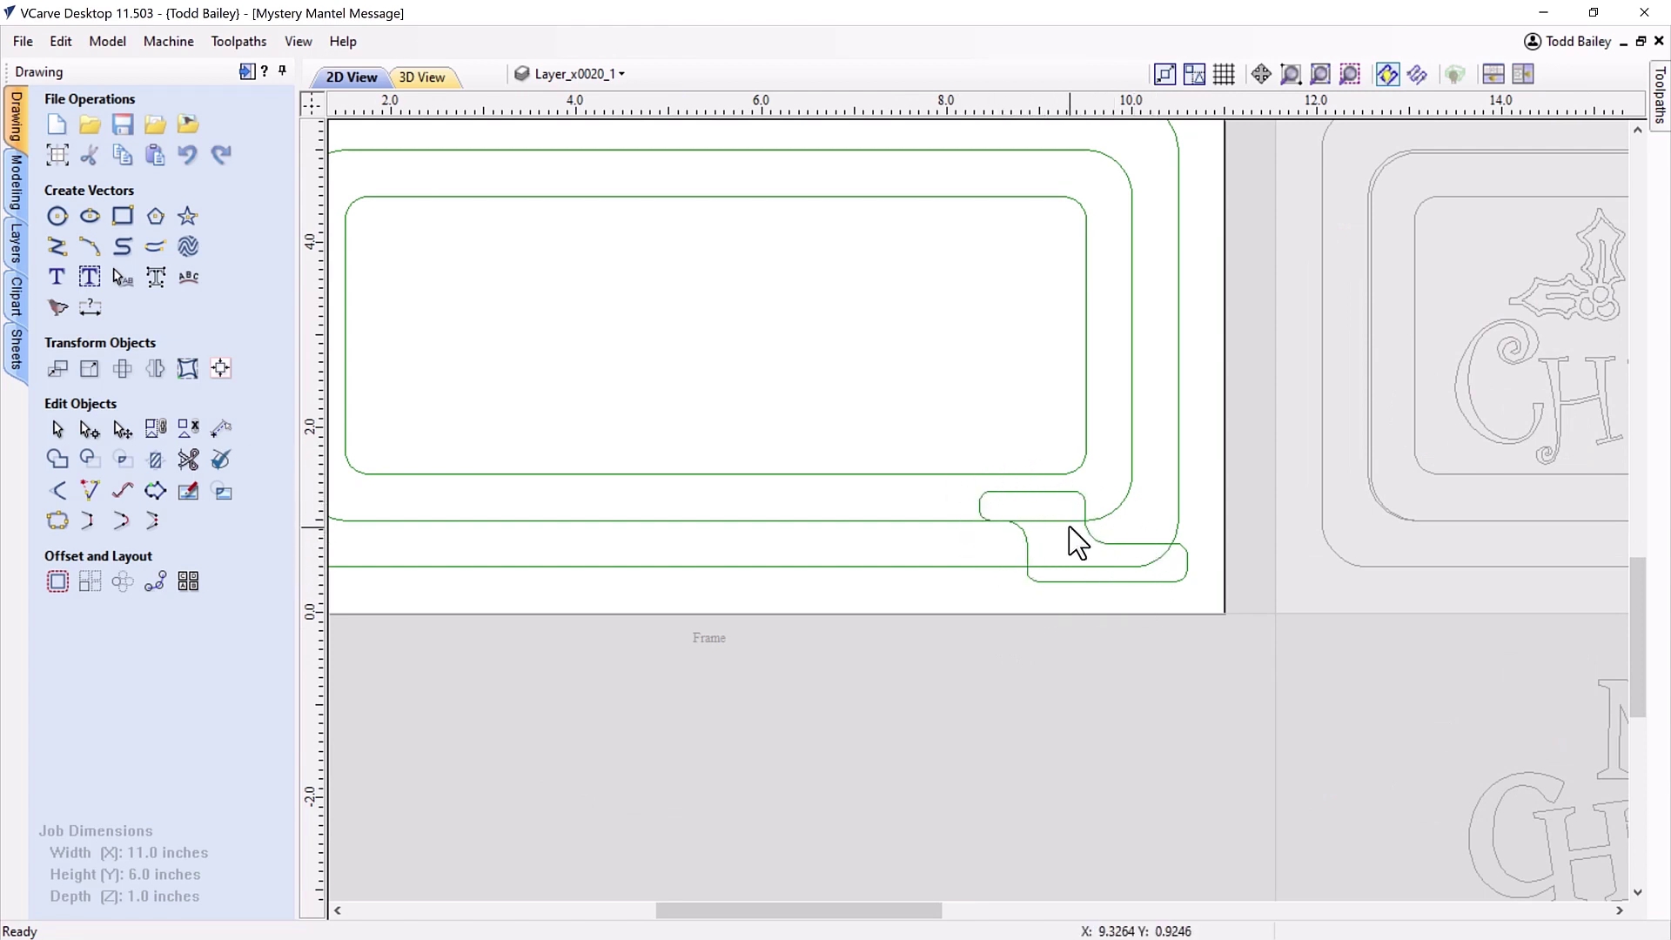
Make the Optional Back sheet the active sheet in place of the Frame sheet.
scroll(1069, 526, "down", 6)
scroll(1090, 526, "up", 2)
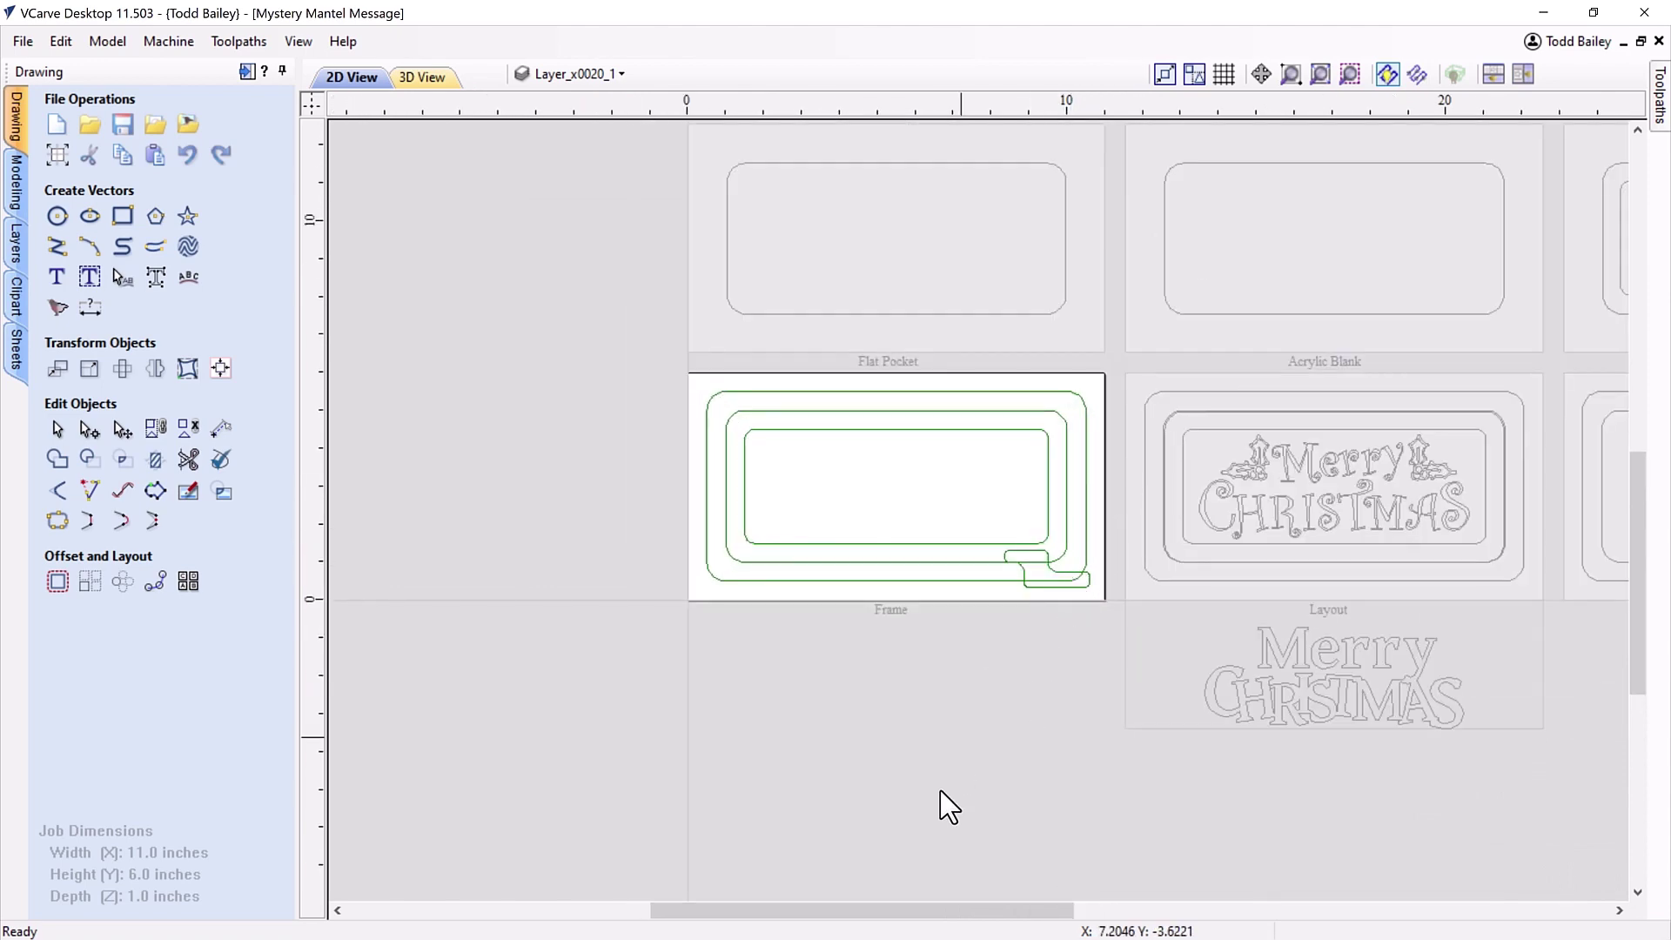
left_click_drag(920, 910, 1032, 910)
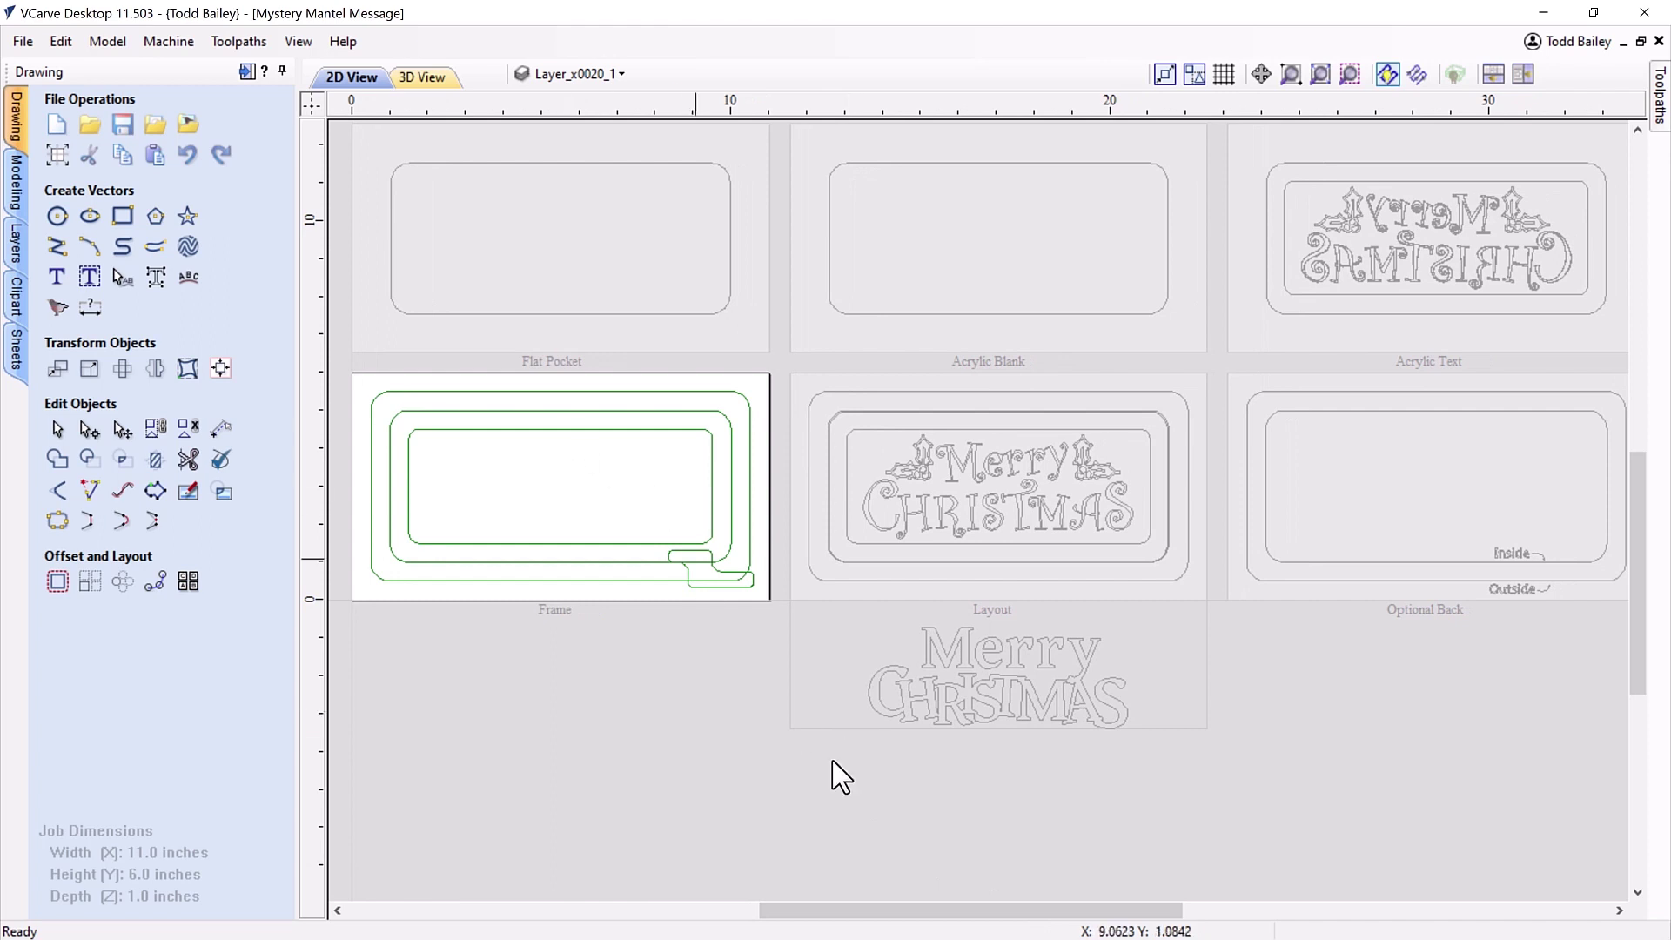
left_click_drag(871, 910, 1110, 592)
left_click(1223, 539)
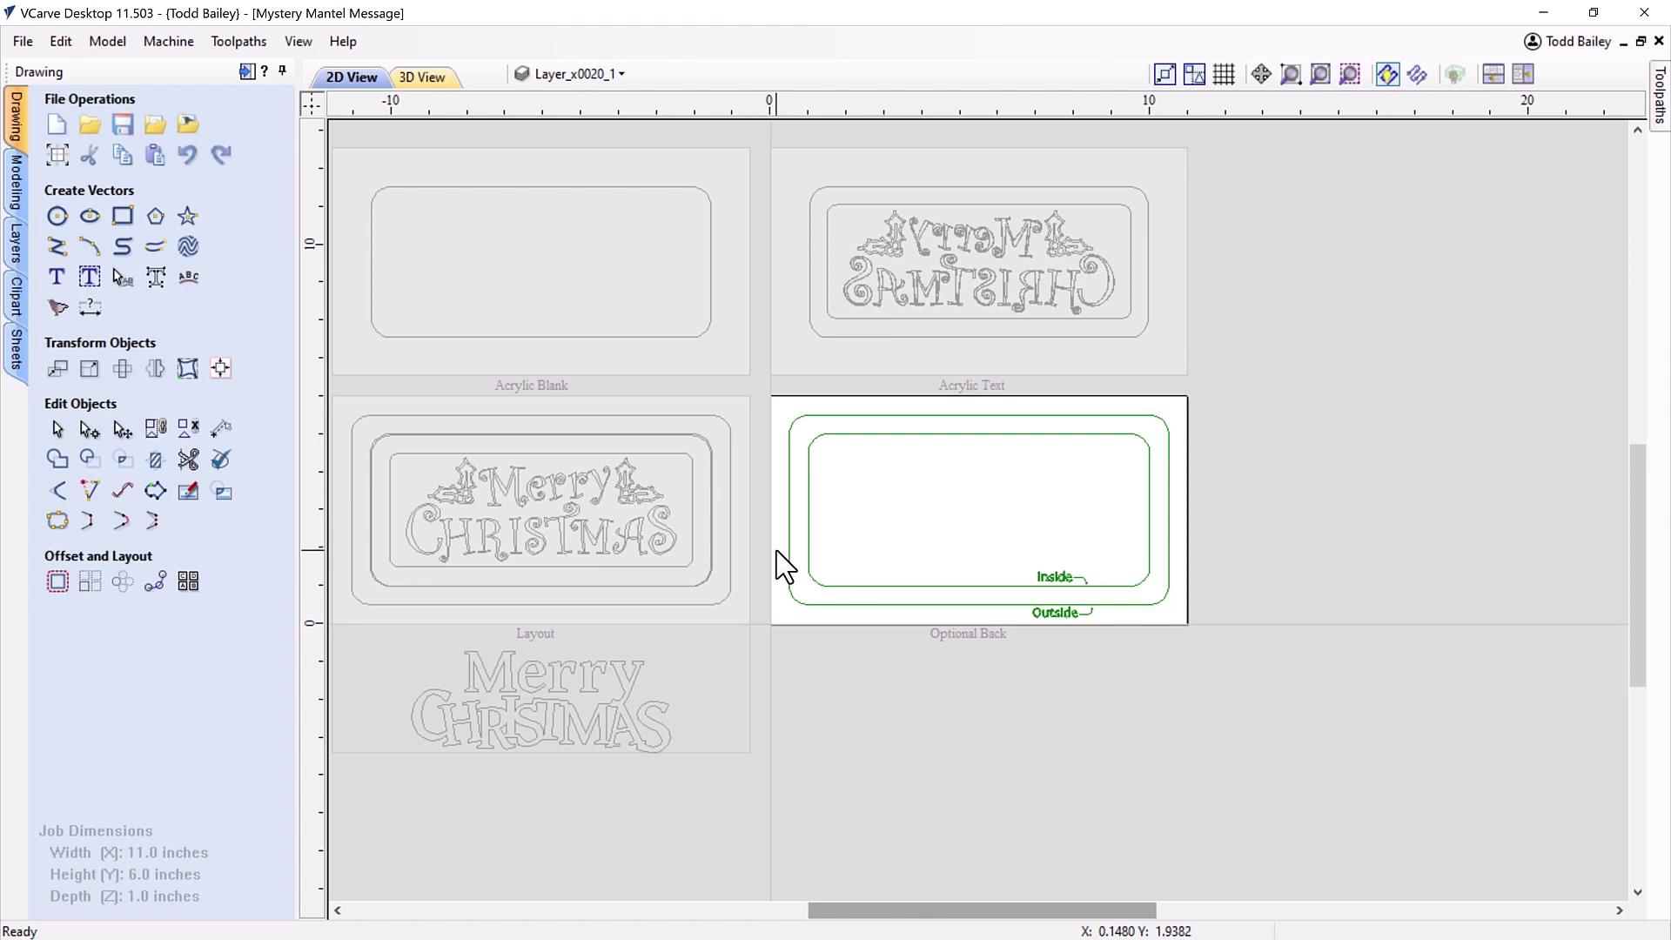
Inspect the Optional Back sheet's outlines by selecting the outer rounded rectangle and the inner one, and return to an overview of all sheets.
scroll(1096, 505, "up", 2)
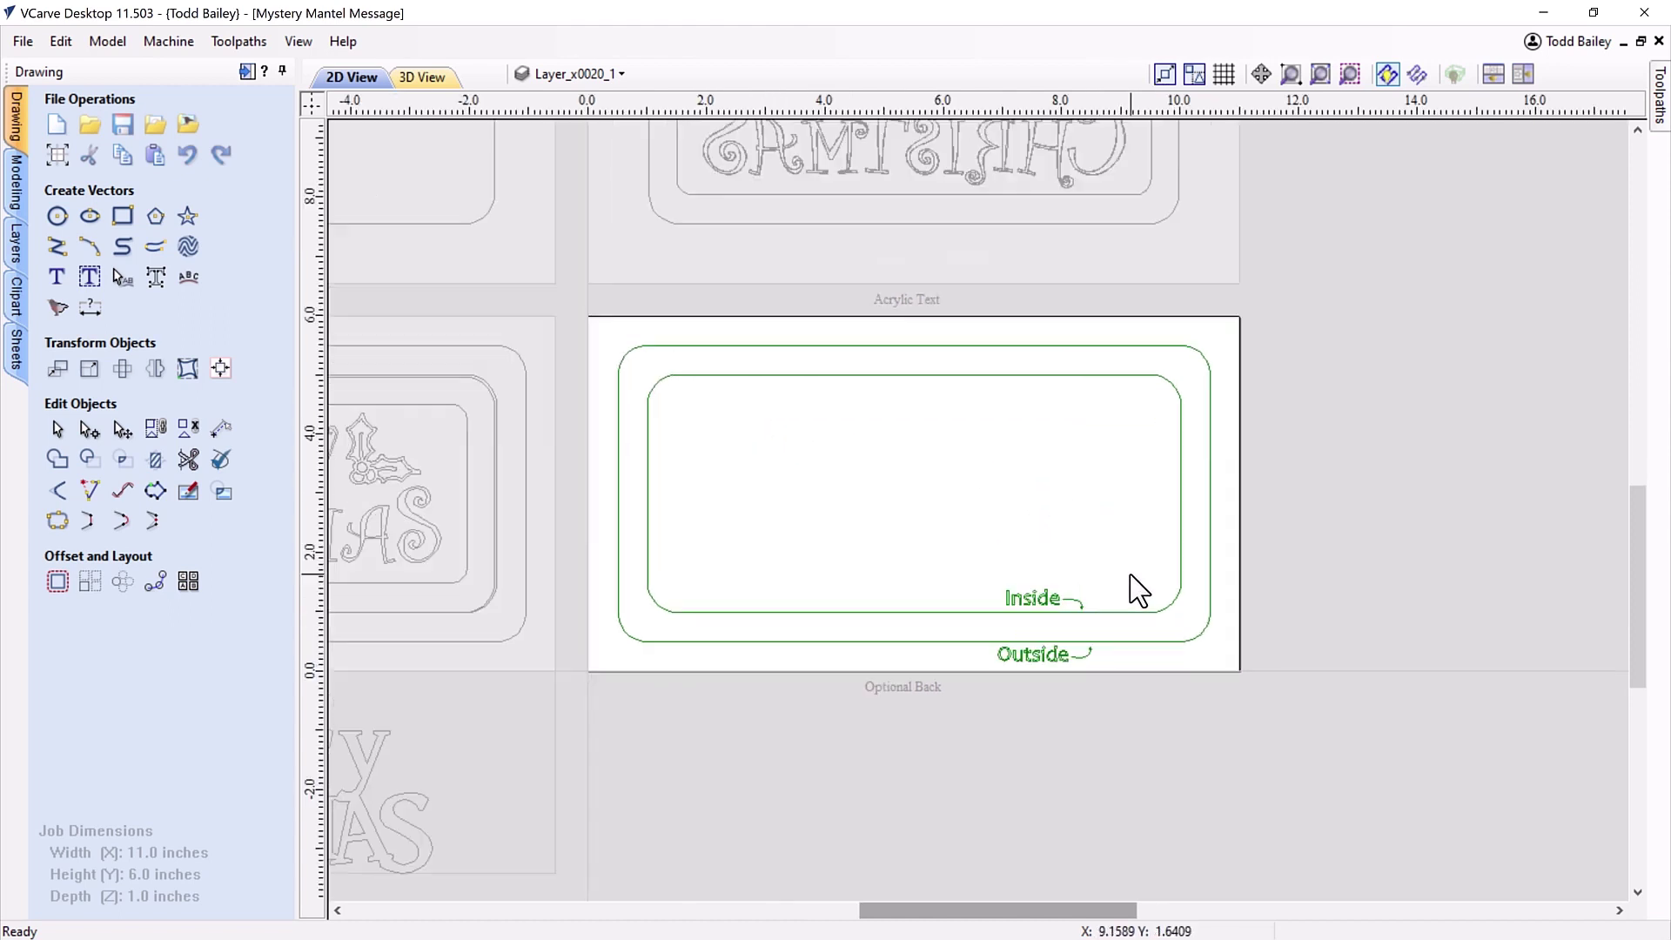
left_click(1114, 643)
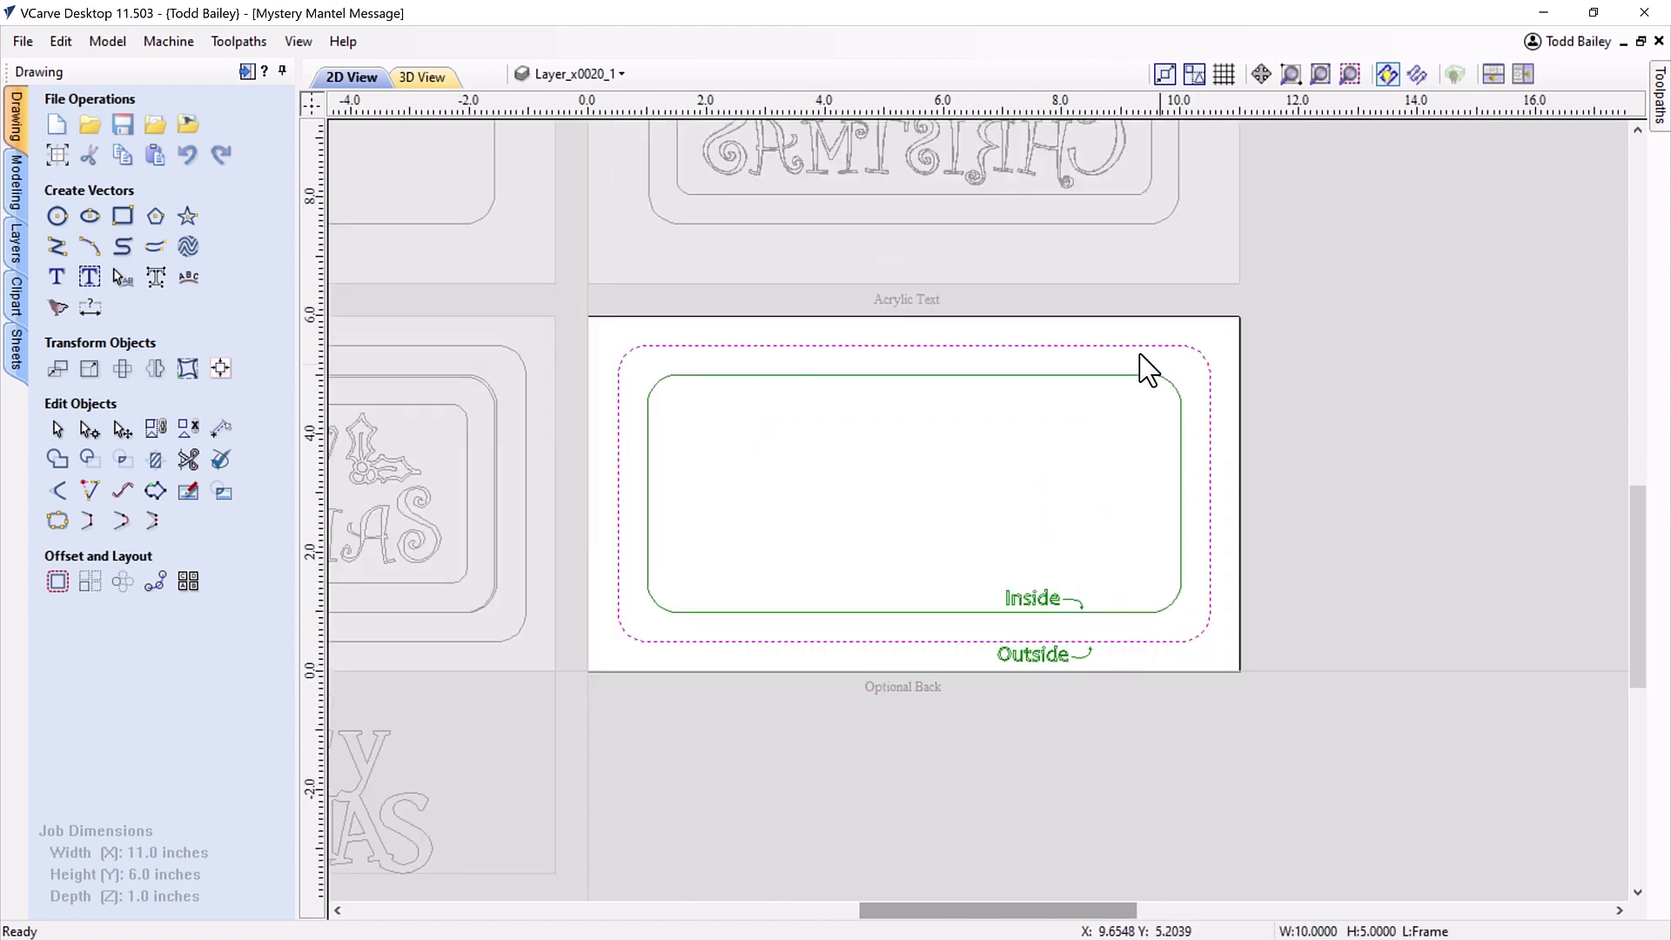
left_click(649, 476)
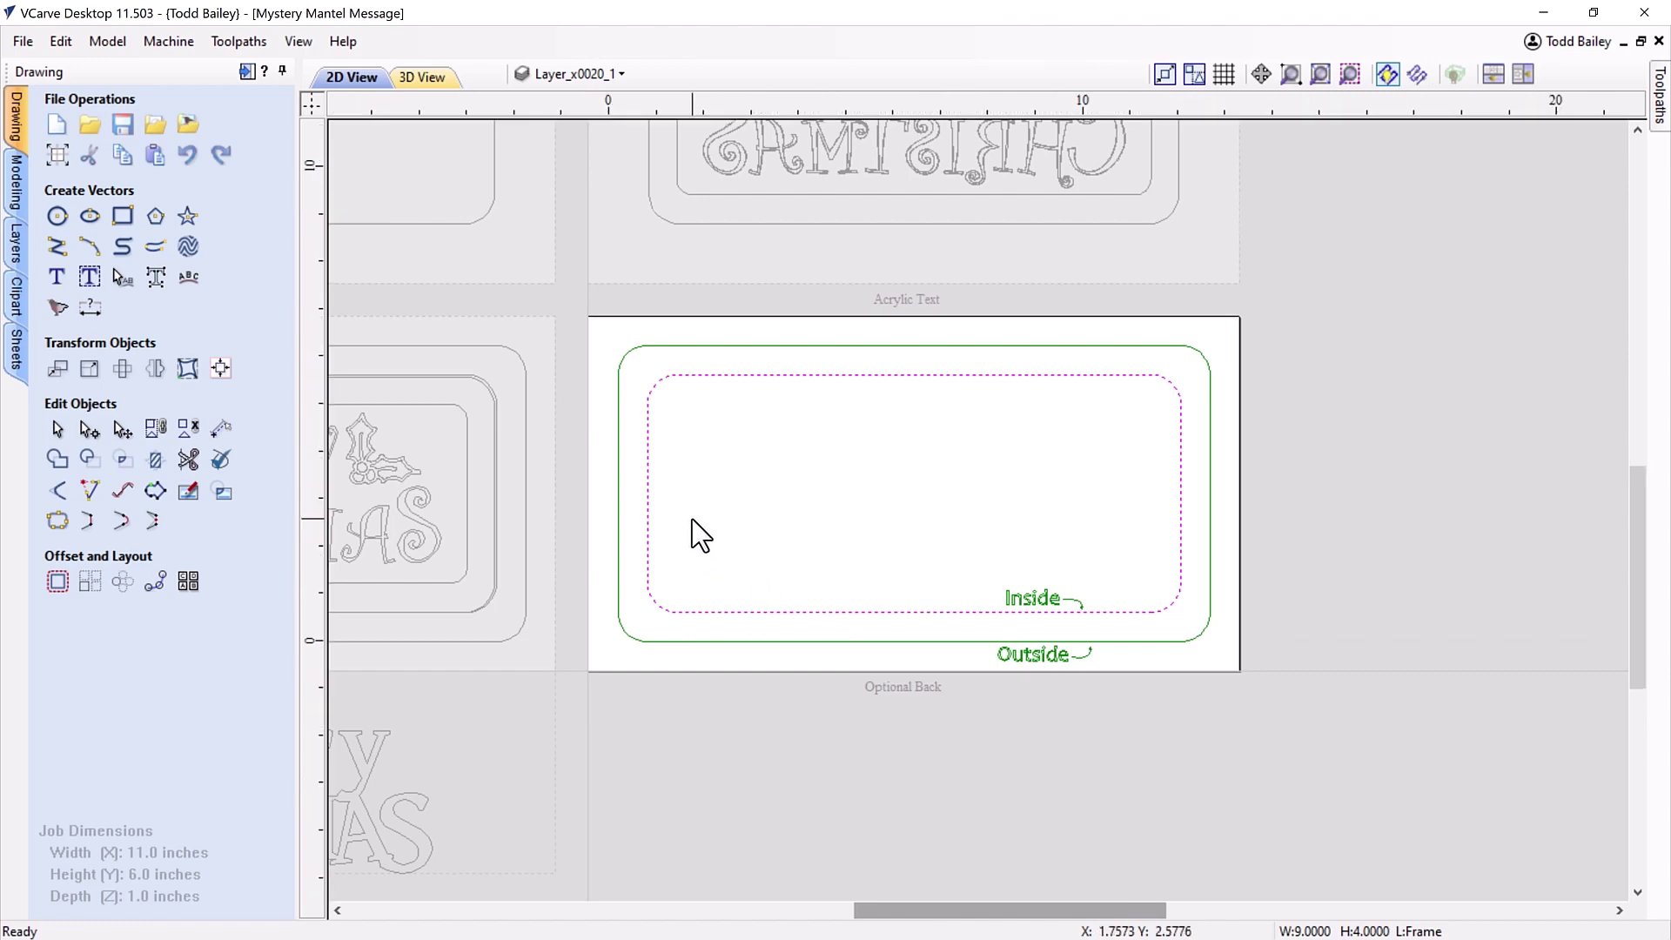
scroll(701, 535, "down", 5)
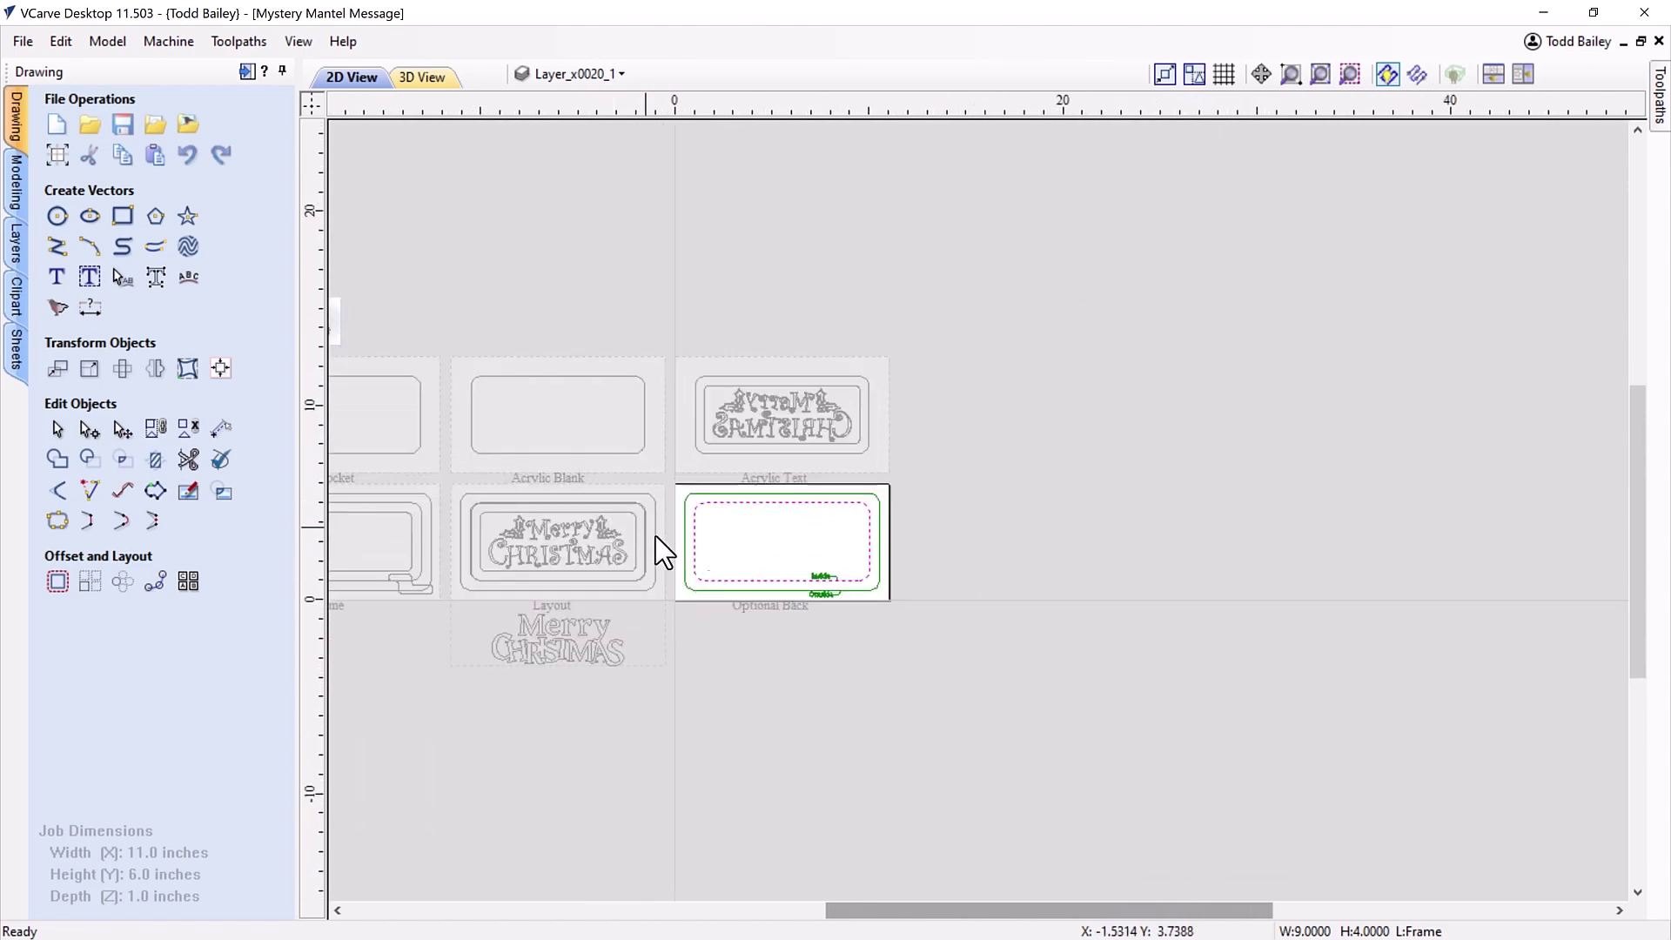
left_click_drag(921, 911, 803, 903)
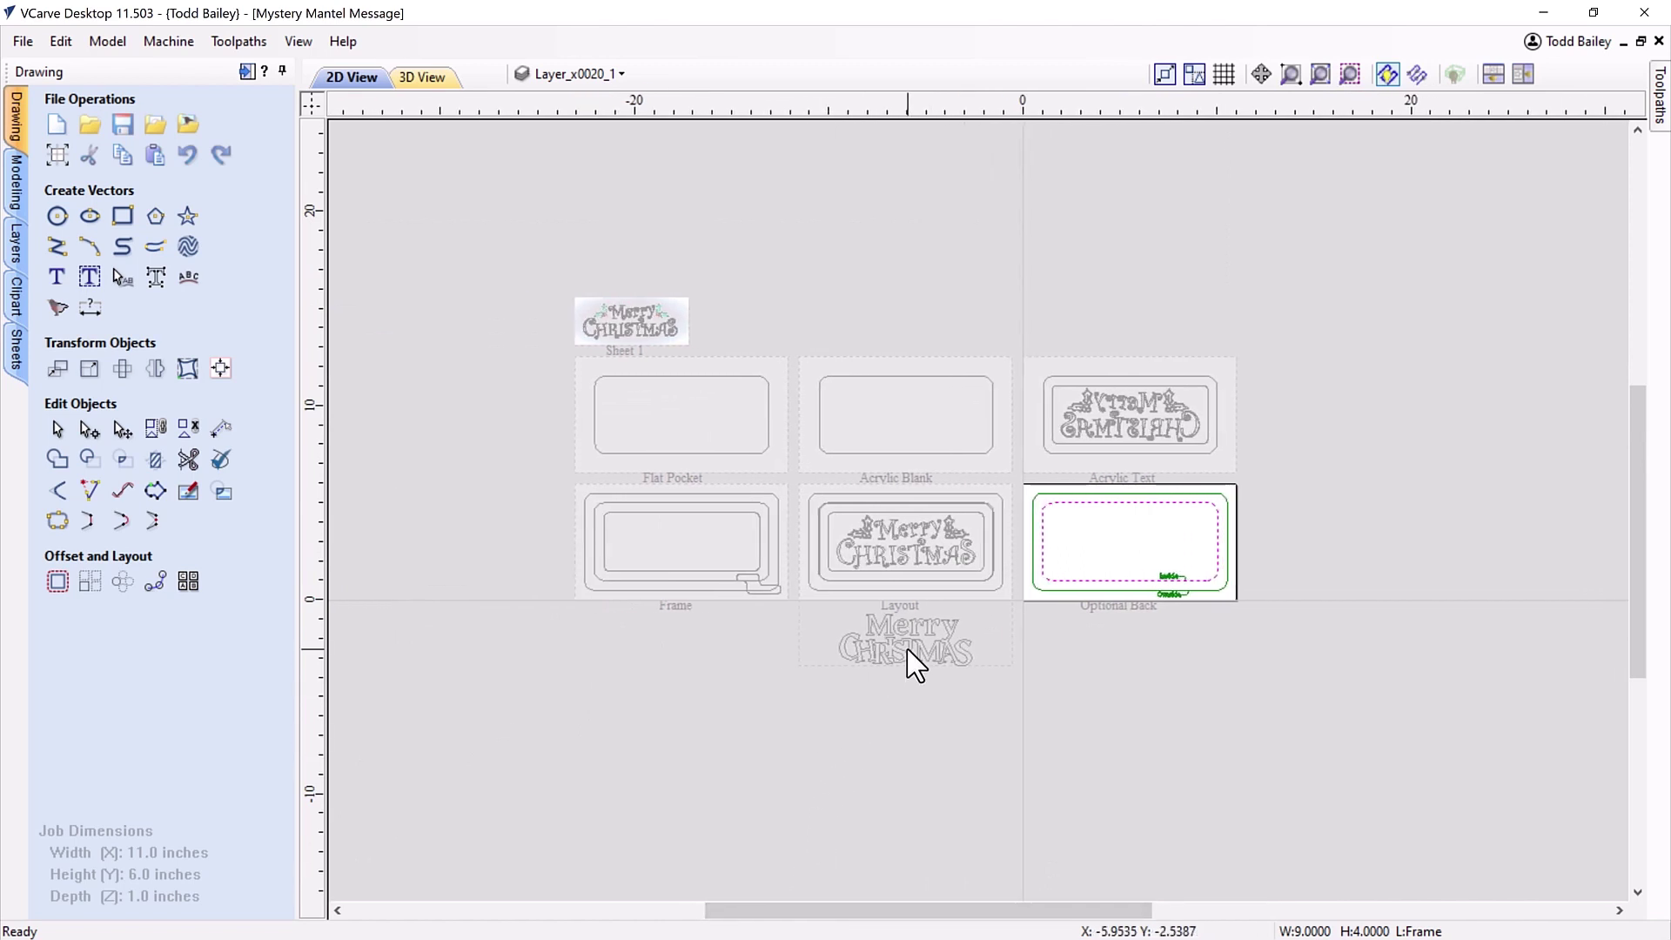